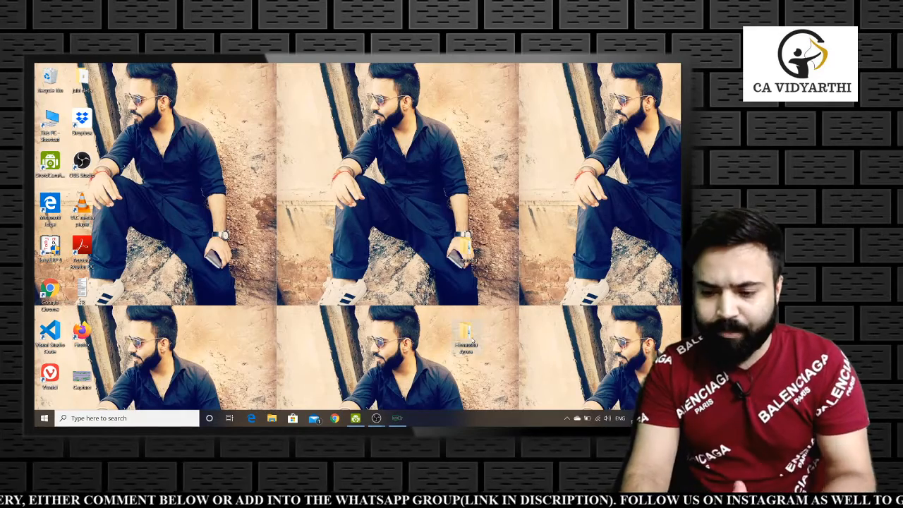
# Launch Tally.ERP 9 from the desktop and choose to reactivate the existing license
pyautogui.moveTo(472, 341)
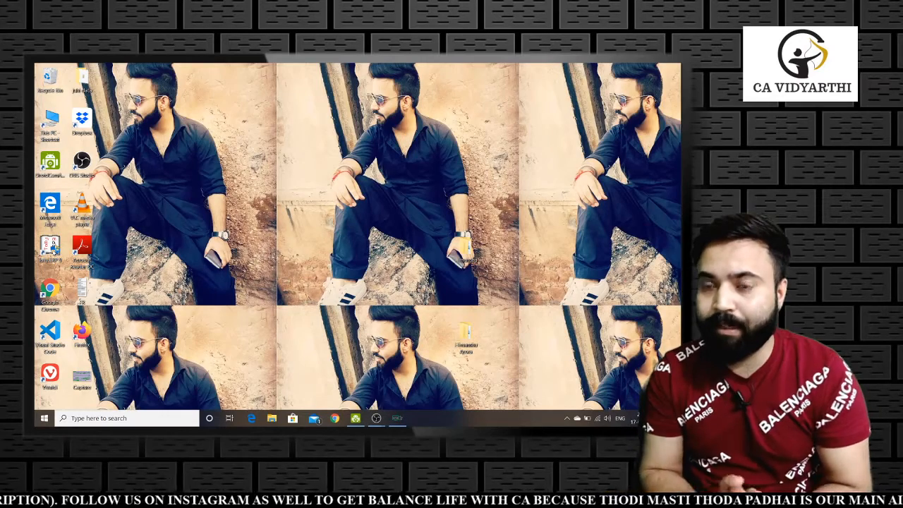
pyautogui.doubleClick(53, 251)
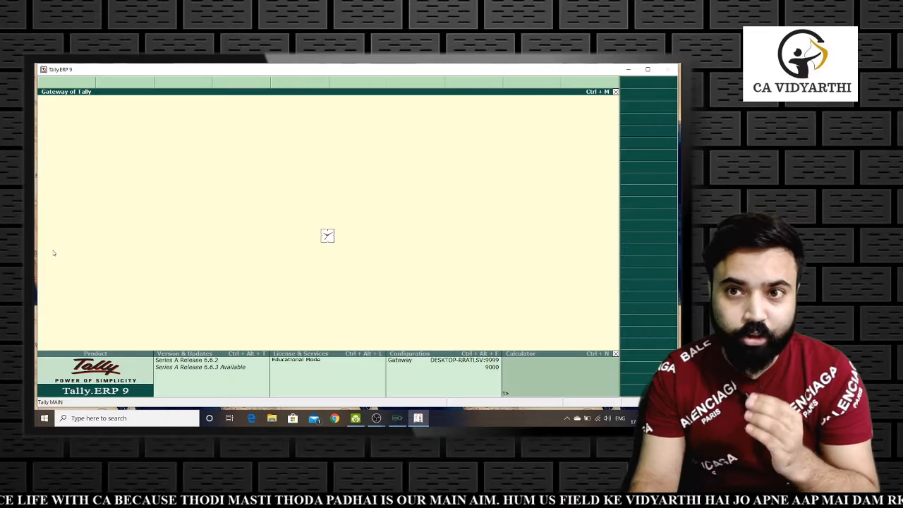
pyautogui.press('Down')
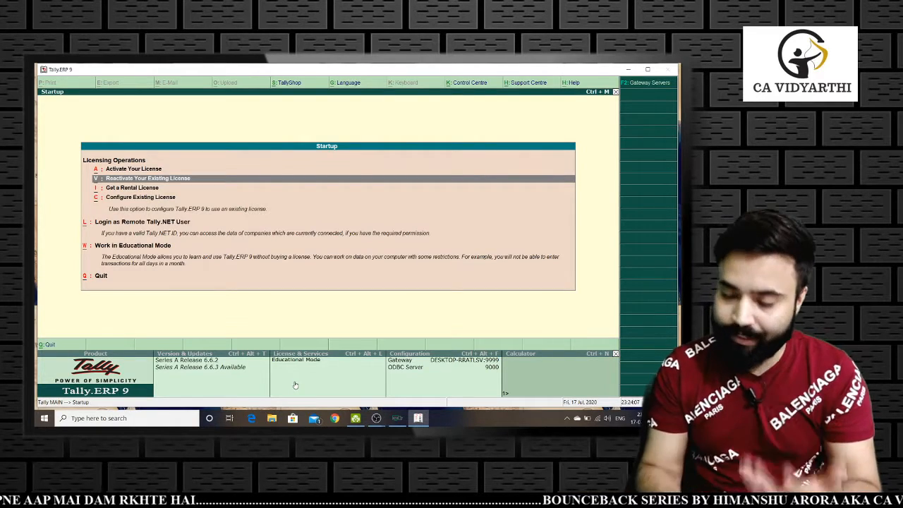
pyautogui.press('Return')
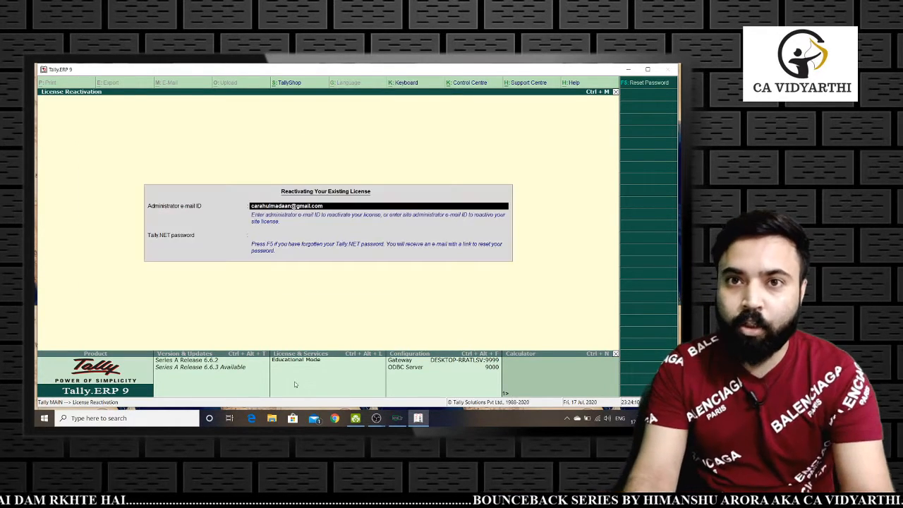
# Reactivate the license with the prefilled administrator e-mail and the Tally.NET password, and agree to connect to the LAN computer holding it
pyautogui.press('Return')
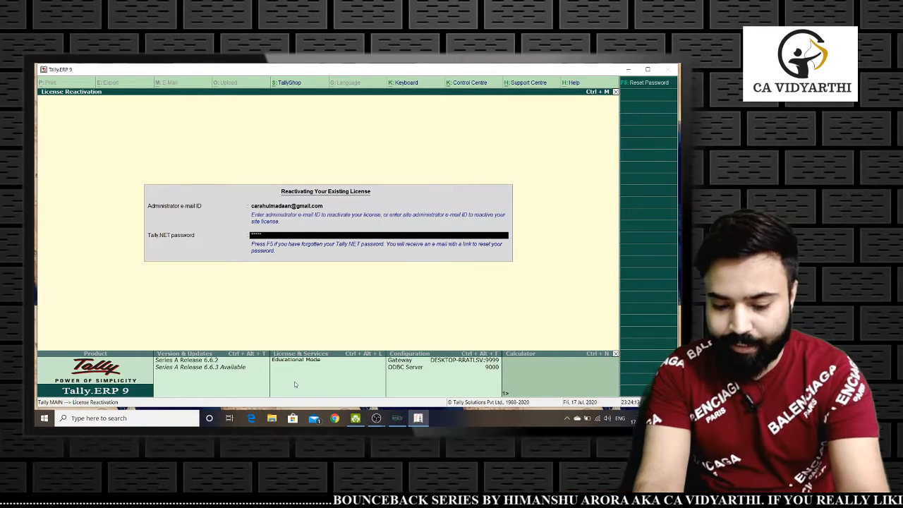
pyautogui.write('*********')
pyautogui.press('Return')
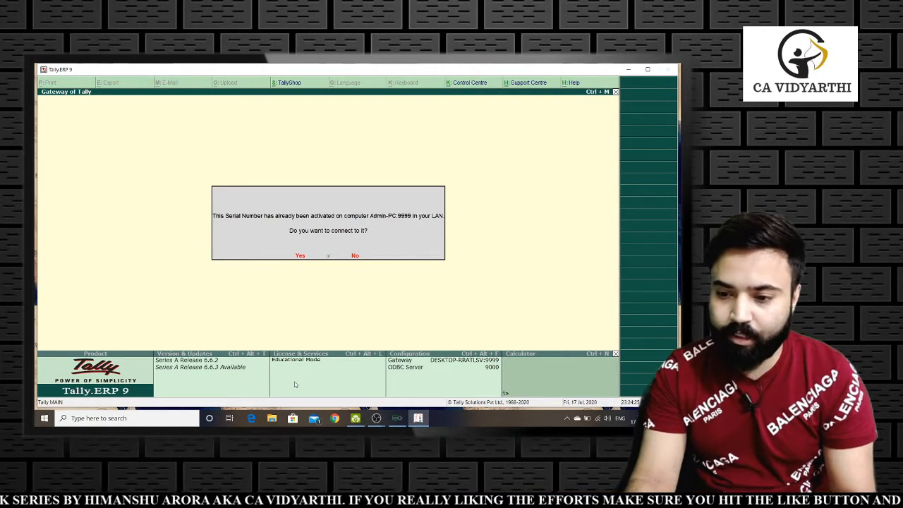
pyautogui.press('Return')
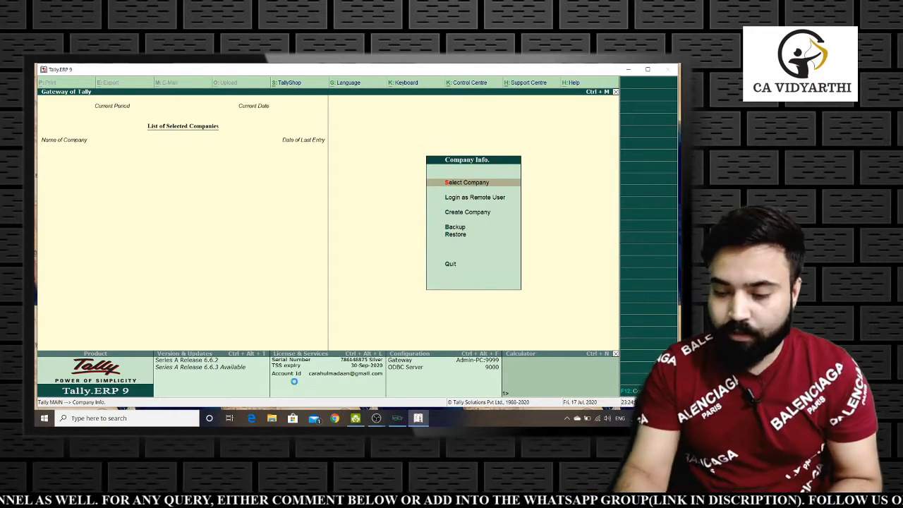
# Load the company CA Vidyarthi from the list of companies
pyautogui.press('Return')
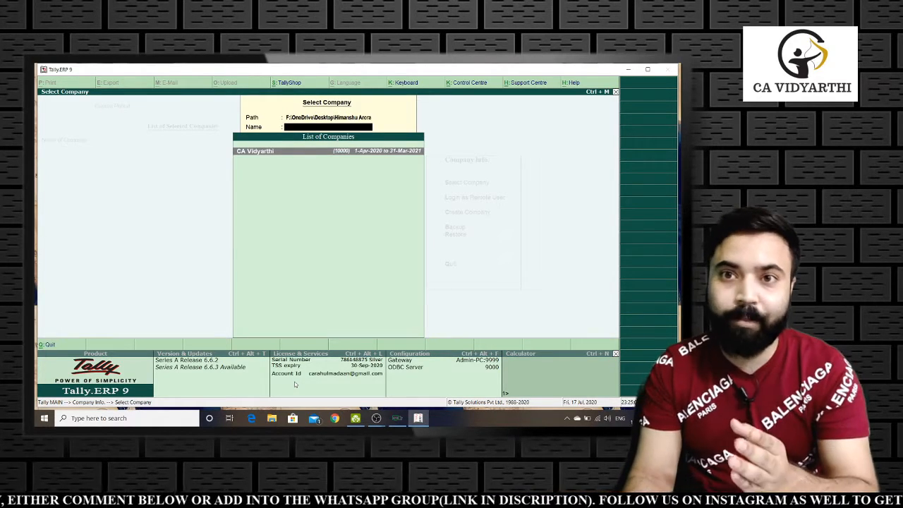
pyautogui.press('Return')
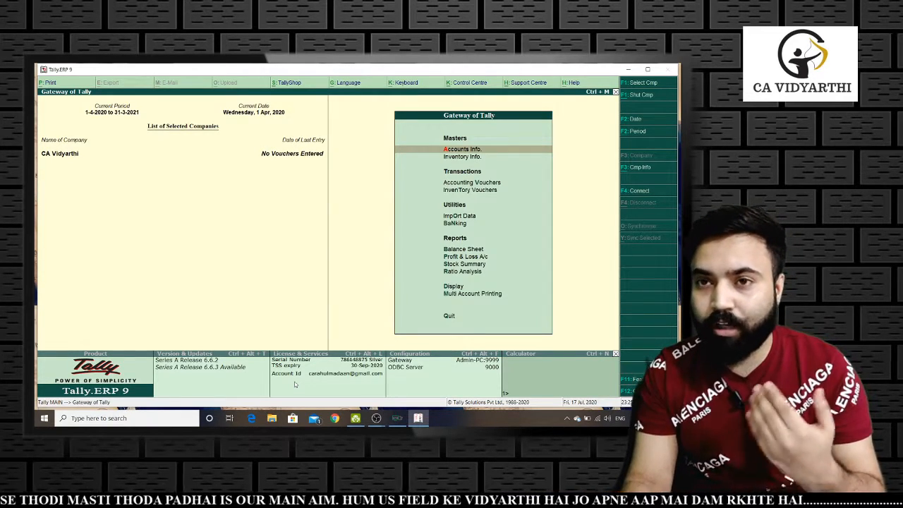
pyautogui.press('Down')
pyautogui.press('Up')
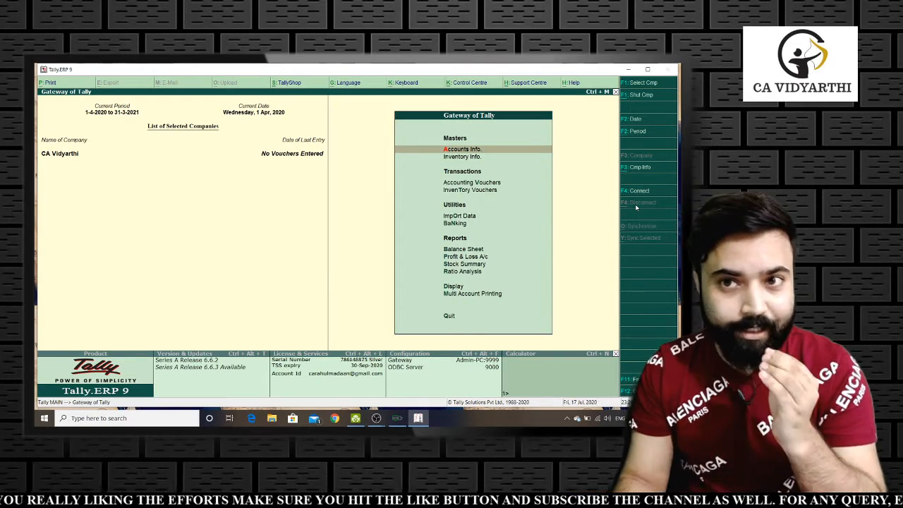
# Start a new single ledger named Sales without an alias and place it under the Sales Accounts group
pyautogui.press('Return')
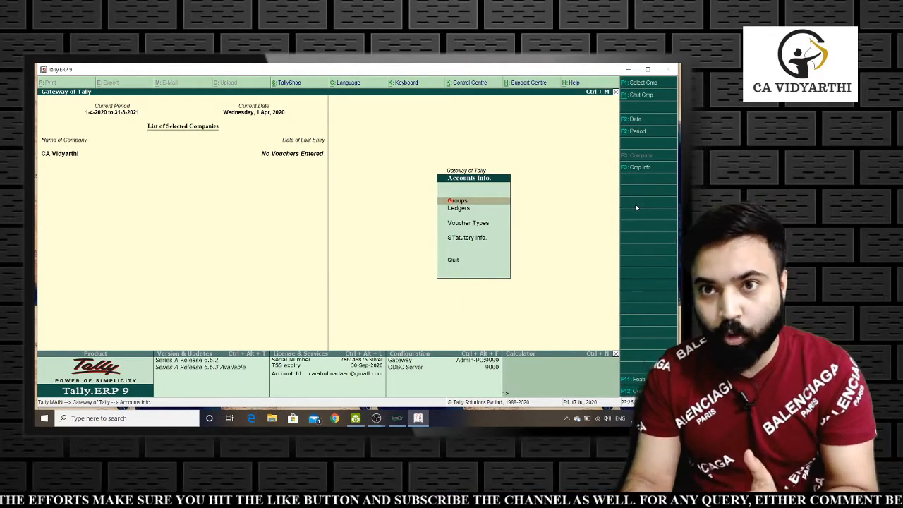
pyautogui.press('Down')
pyautogui.press('Return')
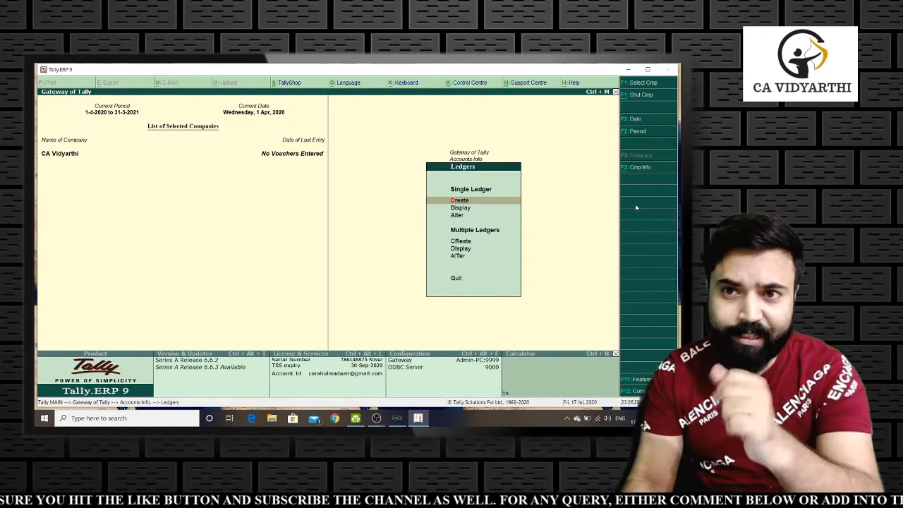
pyautogui.press('Return')
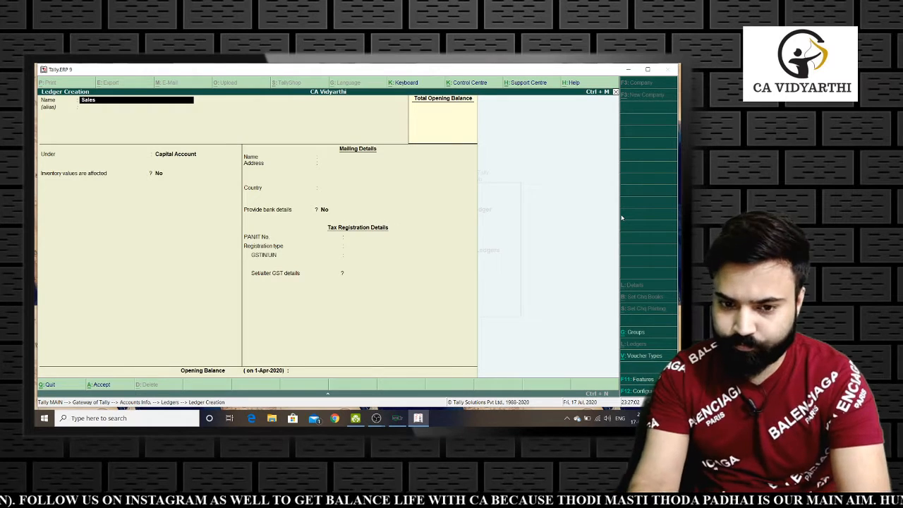
pyautogui.press('Return')
pyautogui.press('Return')
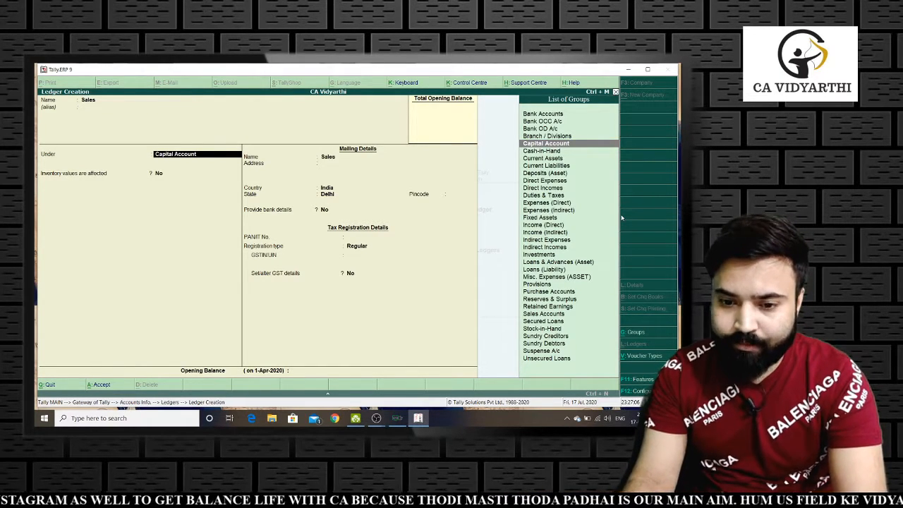
pyautogui.write('Sa')
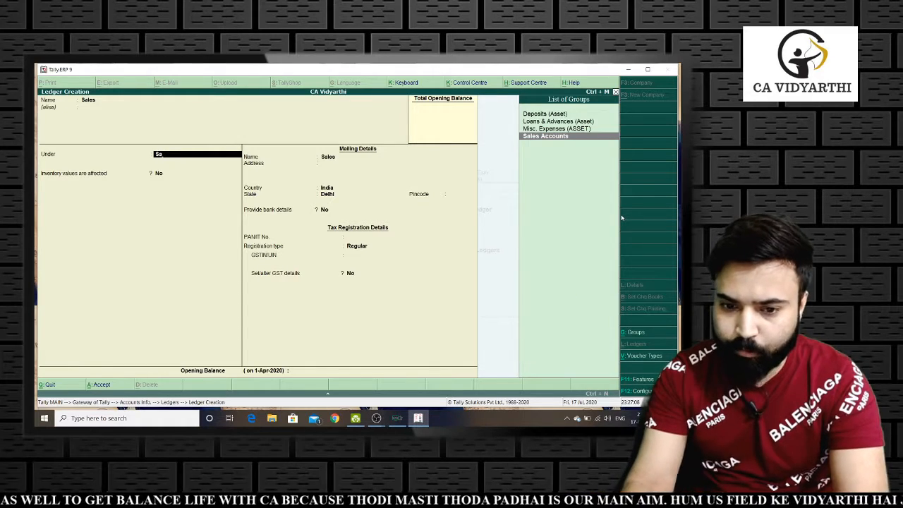
pyautogui.press('BackSpace')
pyautogui.press('BackSpace')
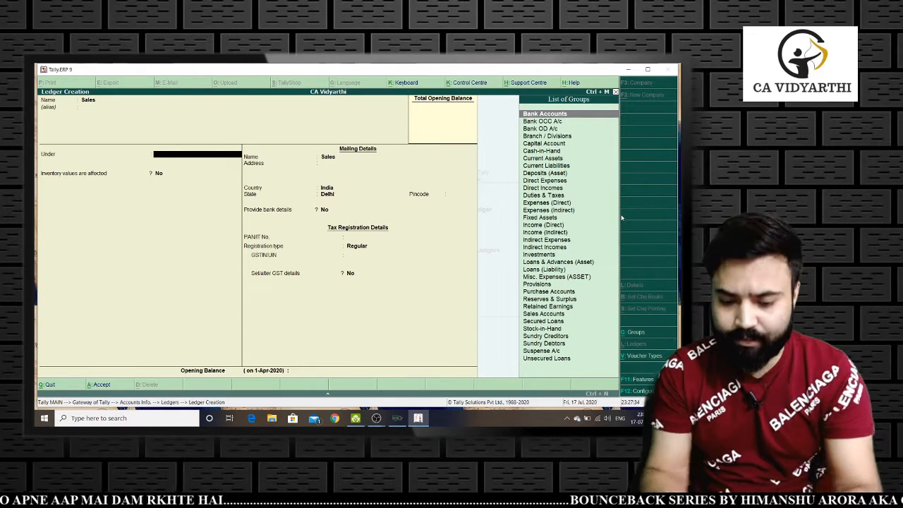
pyautogui.write('Sales')
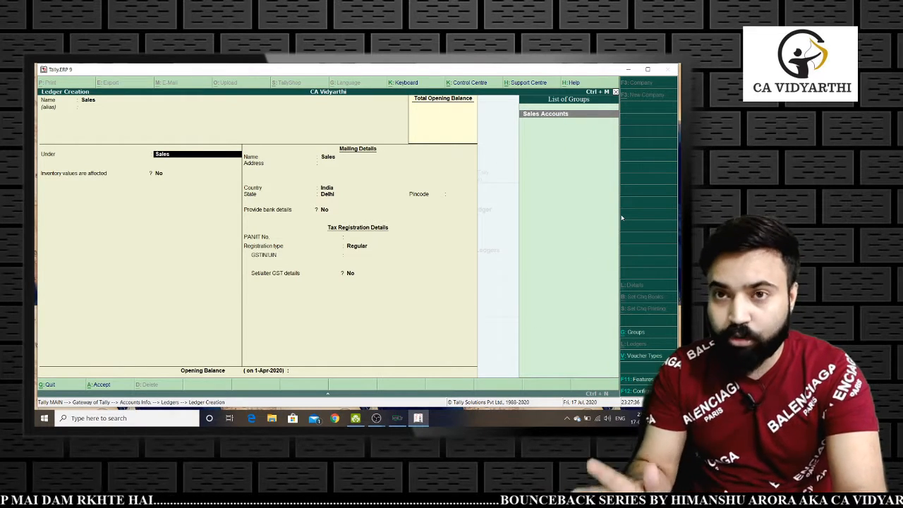
pyautogui.press('Return')
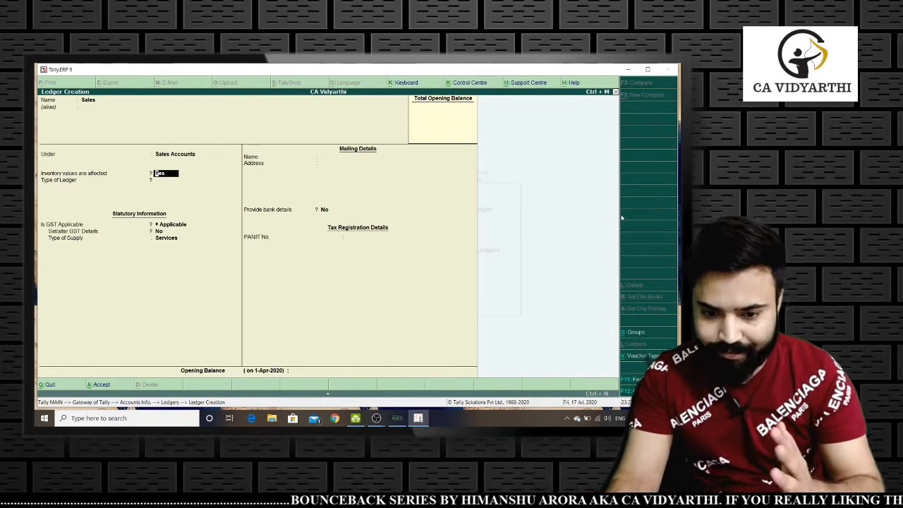
# Keep inventory values affected at Yes and GST Applicable for the Sales ledger, set the type of supply to Goods, and save it
pyautogui.press('Return')
pyautogui.press('Return')
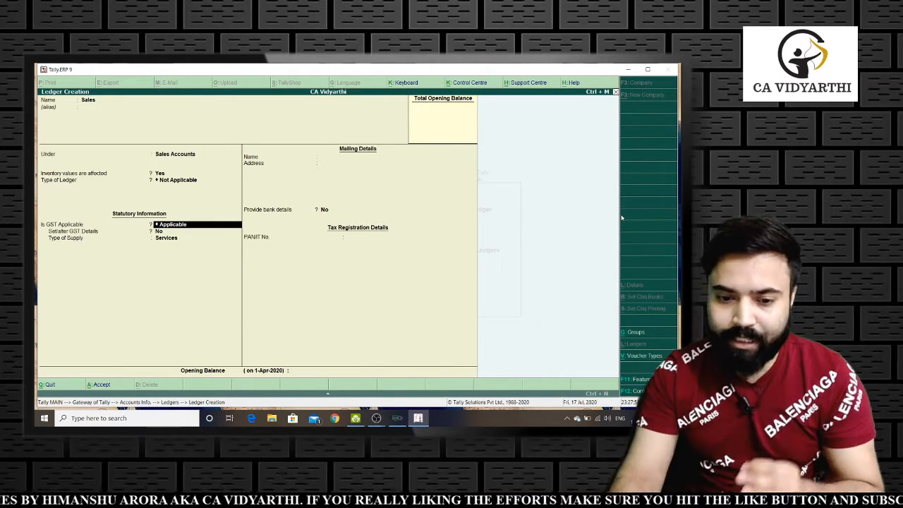
pyautogui.press('Return')
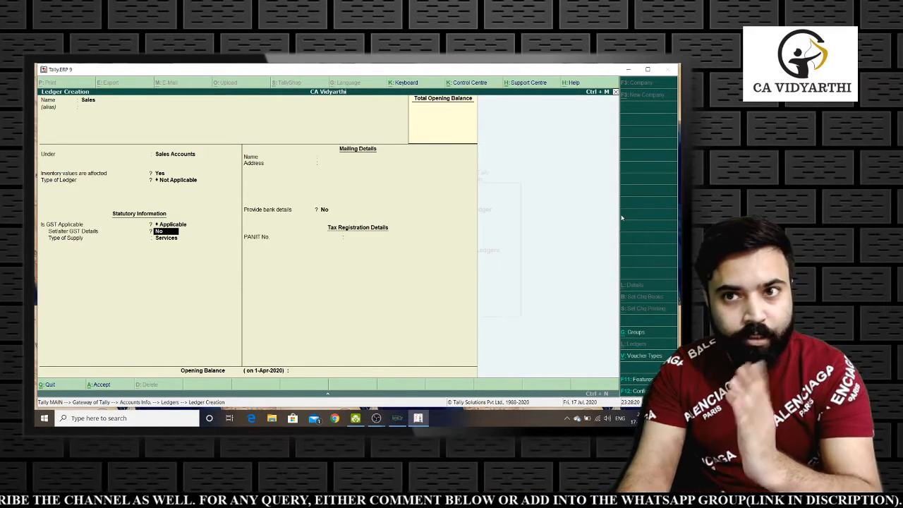
pyautogui.press('Return')
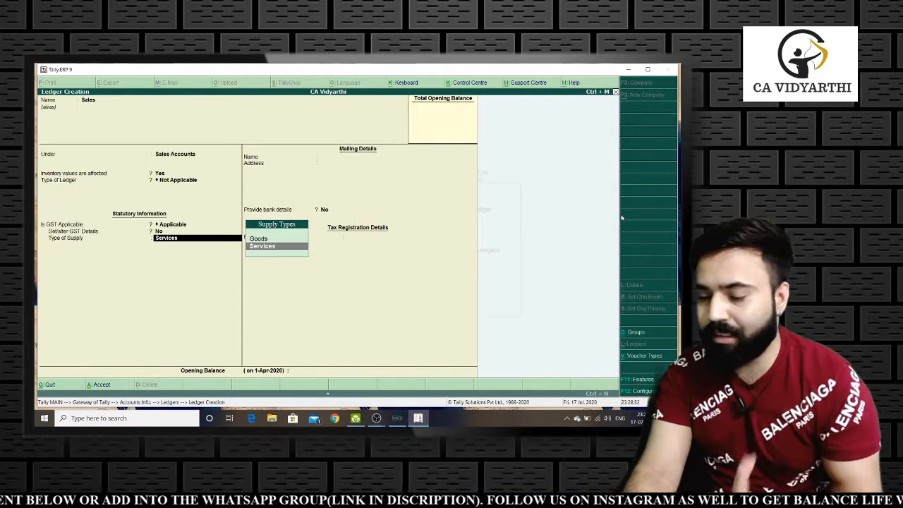
pyautogui.press('Up')
pyautogui.press('Return')
pyautogui.press('Return')
pyautogui.press('Return')
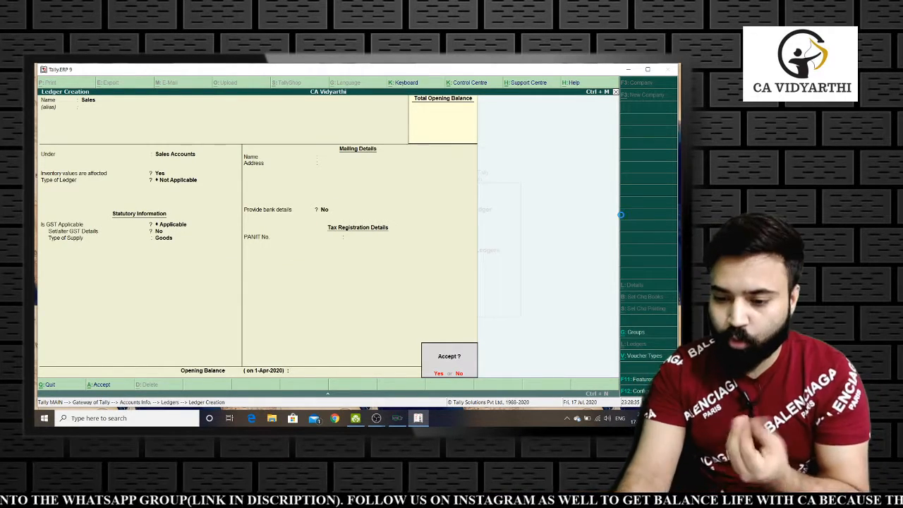
pyautogui.press('Return')
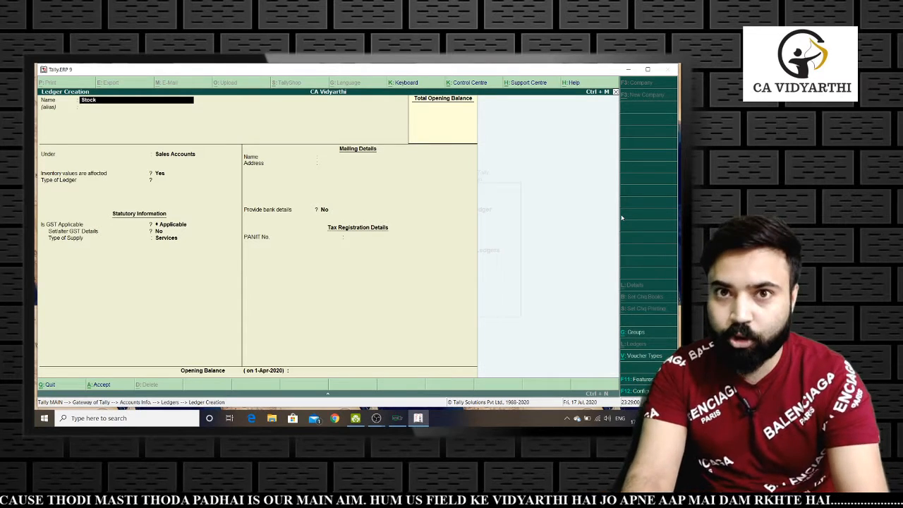
pyautogui.write('1')
pyautogui.press('Return')
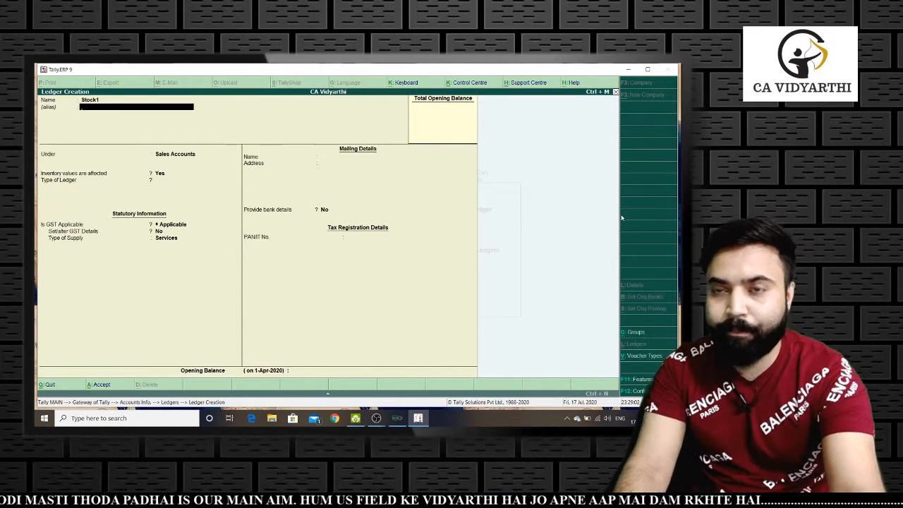
pyautogui.press('Return')
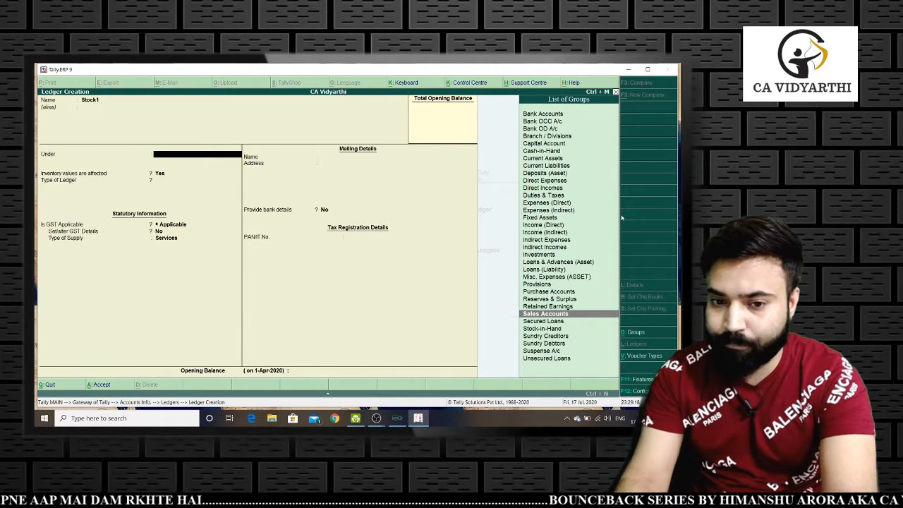
pyautogui.press('Escape')
pyautogui.press('y')
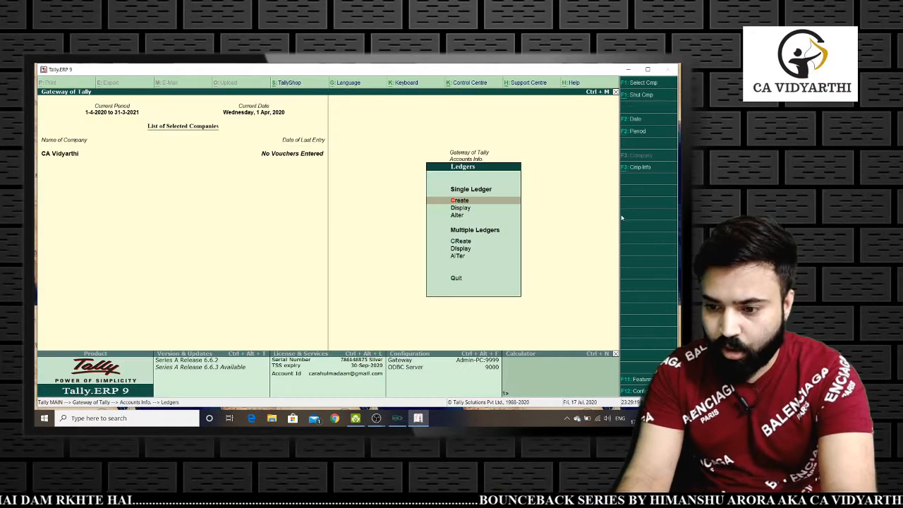
# Start a new single ledger named CGST without an alias and place it under the Duties & Taxes group
pyautogui.press('Return')
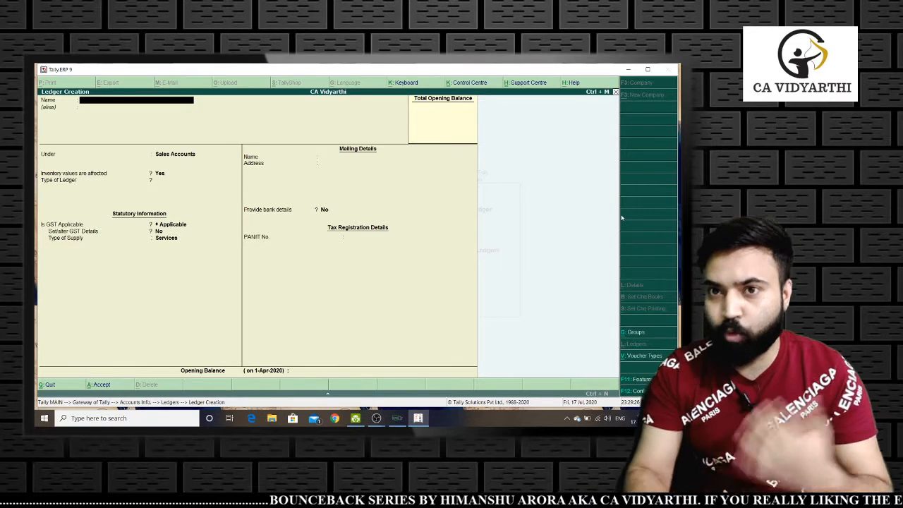
pyautogui.write('C')
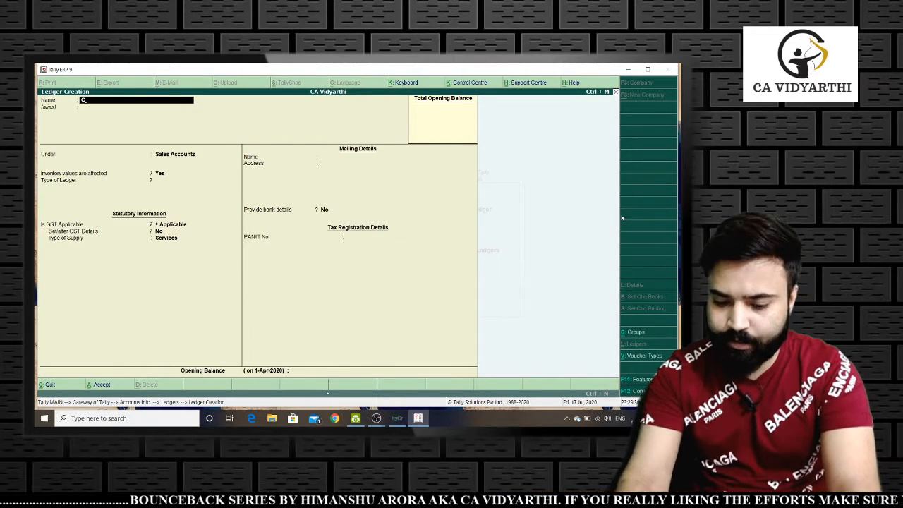
pyautogui.write('gGST')
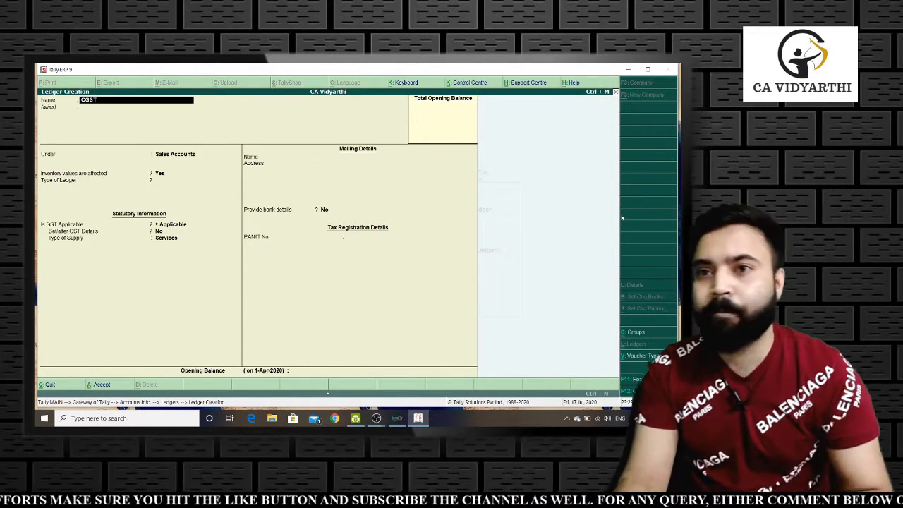
pyautogui.press('Return')
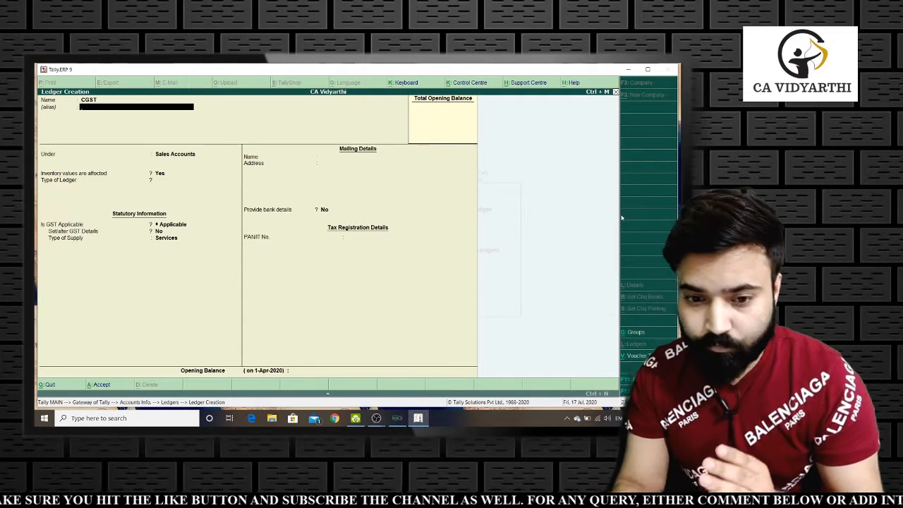
pyautogui.press('Return')
pyautogui.write('du')
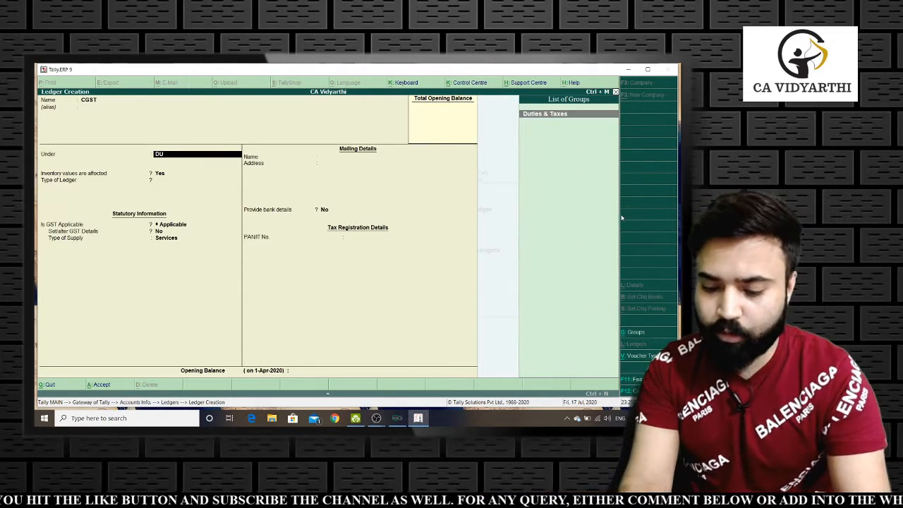
pyautogui.press('Return')
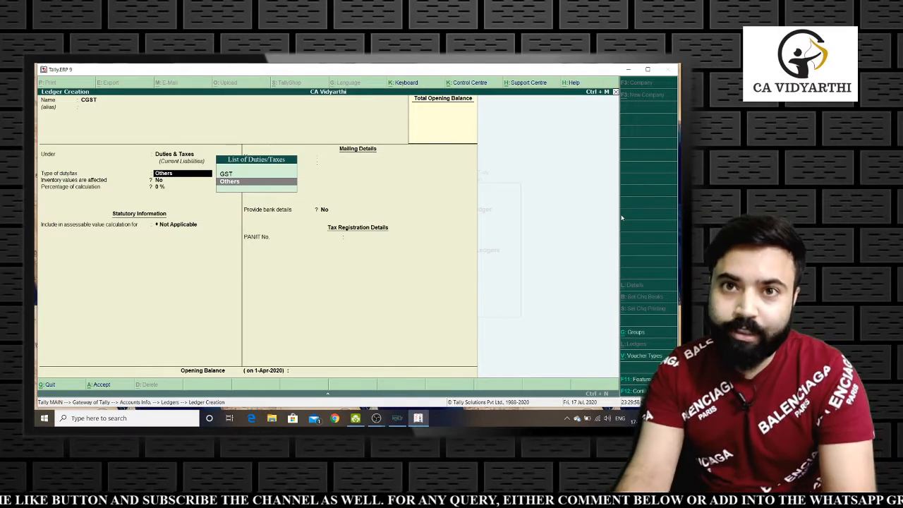
# Set the CGST ledger's duty type to GST and tax type to Central Tax, keep 0% calculation and rounding Not Applicable, and save it
pyautogui.write('g')
pyautogui.press('Return')
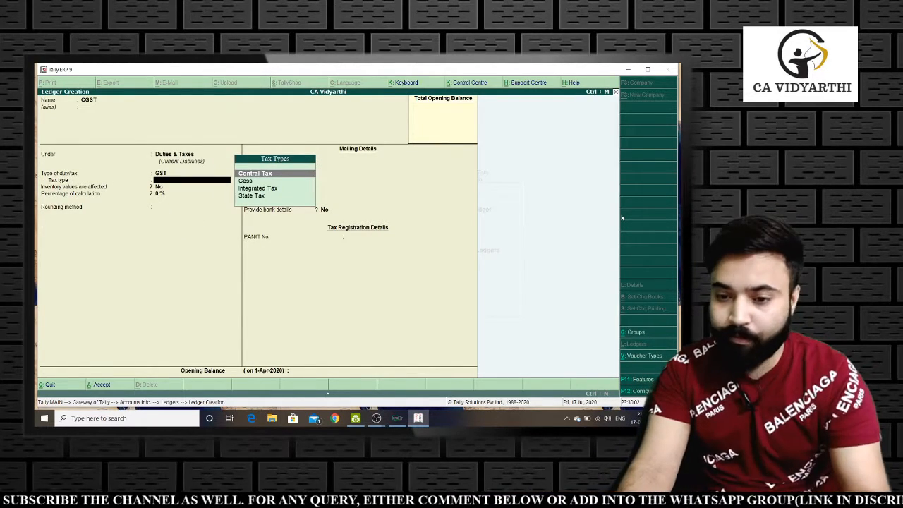
pyautogui.press('Return')
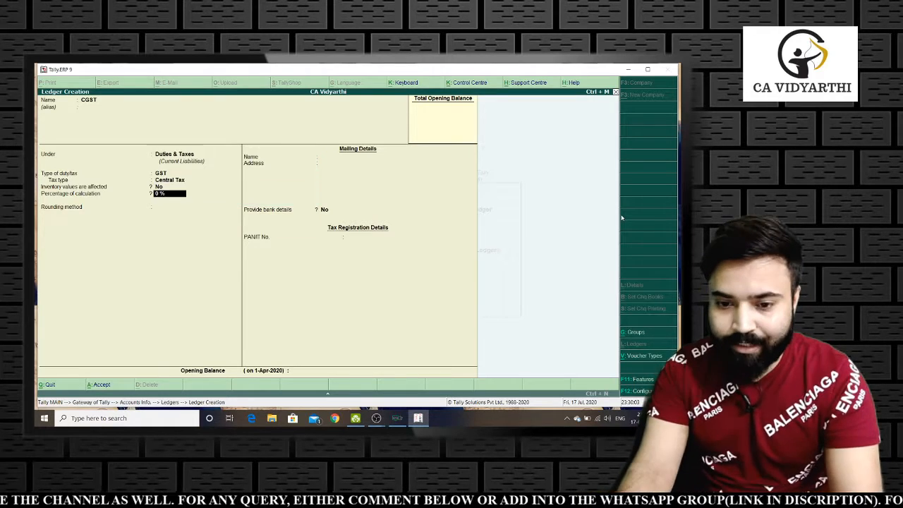
pyautogui.press('Return')
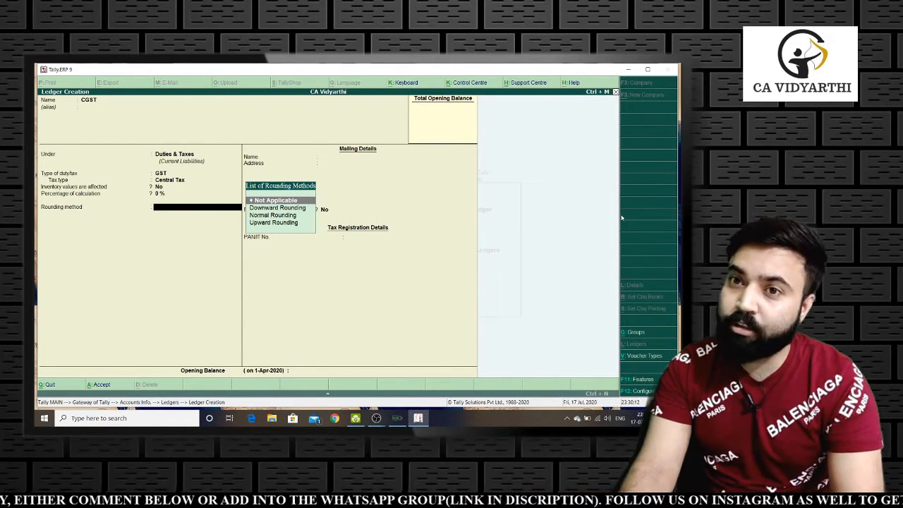
pyautogui.press('Return')
pyautogui.press('Return')
pyautogui.press('Return')
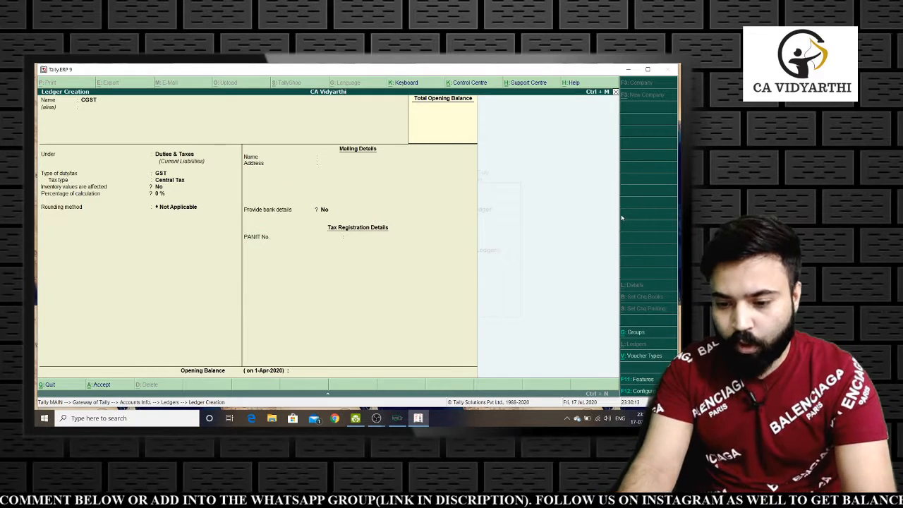
pyautogui.press('Return')
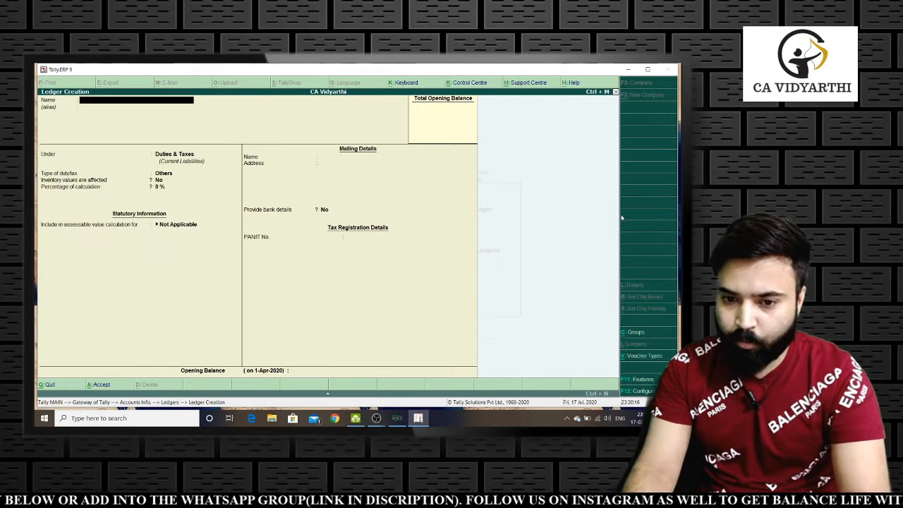
# Start a ledger named SGST without an alias under Duties & Taxes and set its type of duty/tax to GST
pyautogui.write('S')
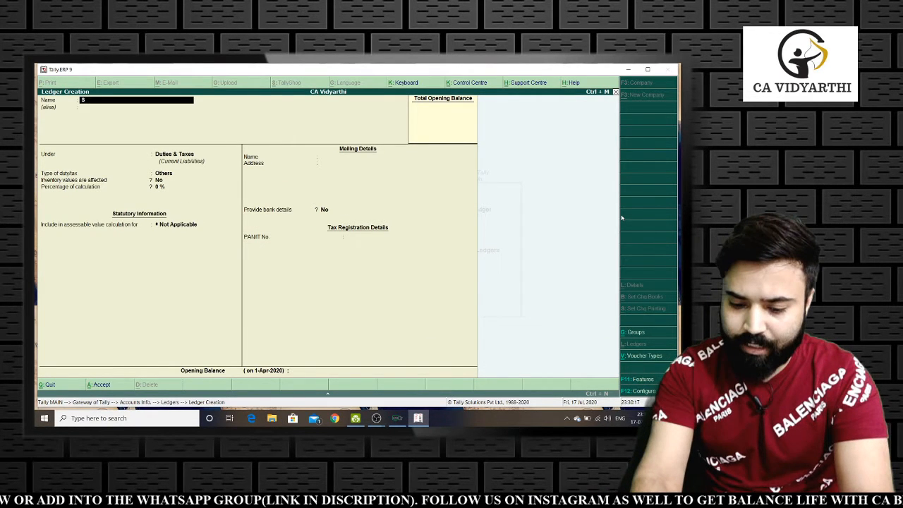
pyautogui.write('GST')
pyautogui.press('Return')
pyautogui.press('Return')
pyautogui.press('Return')
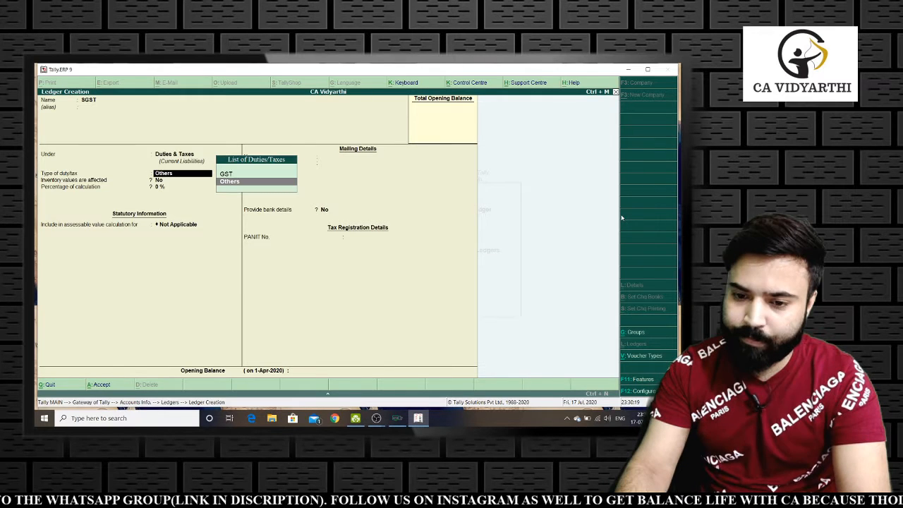
pyautogui.press('Up')
pyautogui.press('Return')
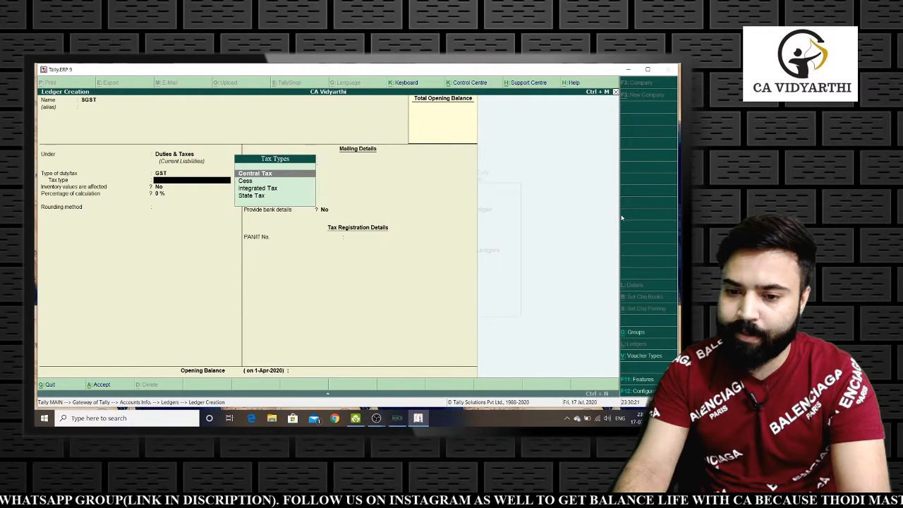
# Set the SGST ledger's tax type to State Tax, keep 0% calculation and rounding Not Applicable, and save it
pyautogui.press('Up')
pyautogui.press('Return')
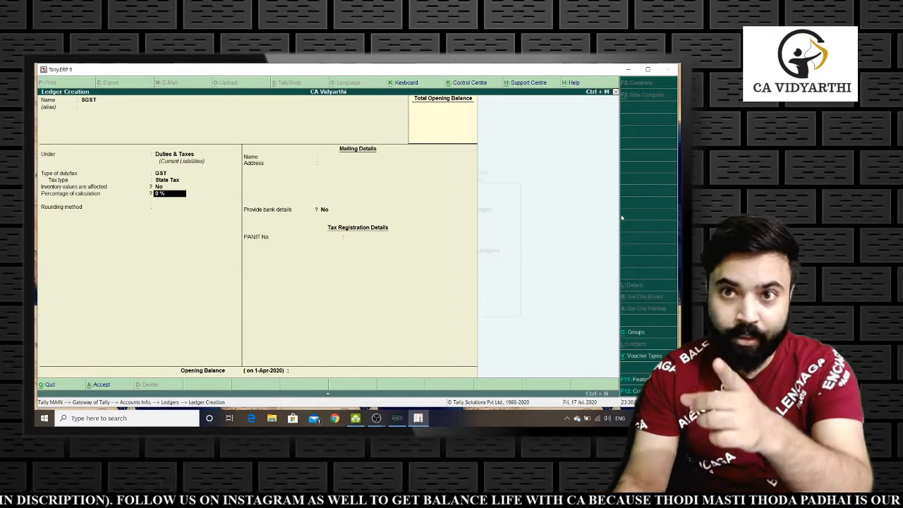
pyautogui.press('Return')
pyautogui.press('Return')
pyautogui.press('Return')
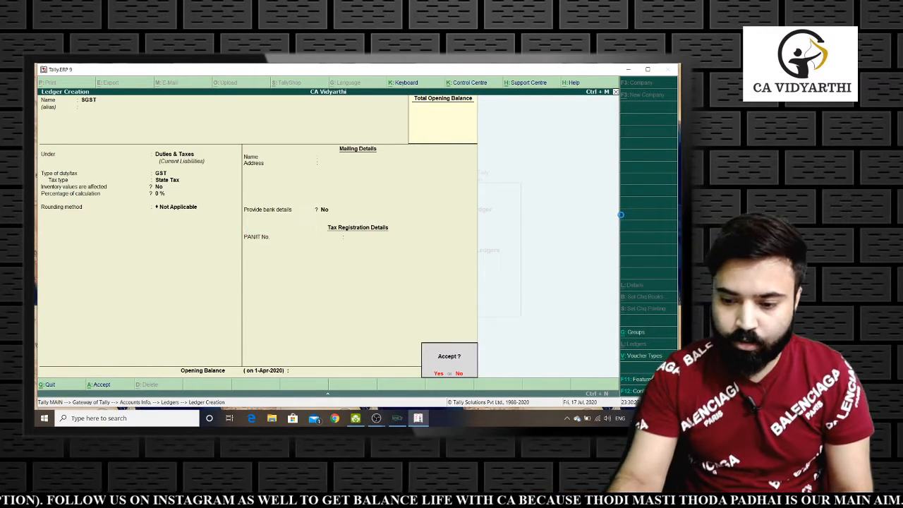
pyautogui.press('Return')
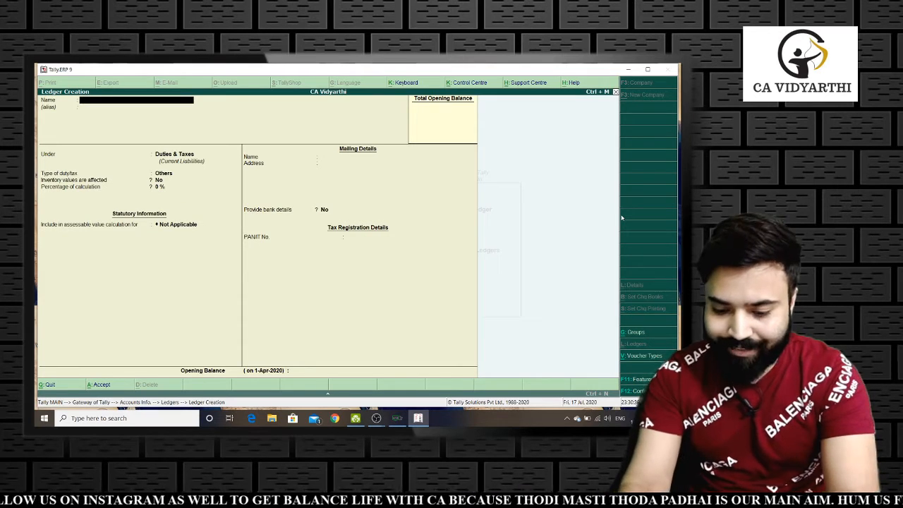
# Start a ledger named IGST without an alias under Duties & Taxes and set its type of duty/tax to GST
pyautogui.write('IGST')
pyautogui.press('Return')
pyautogui.press('Return')
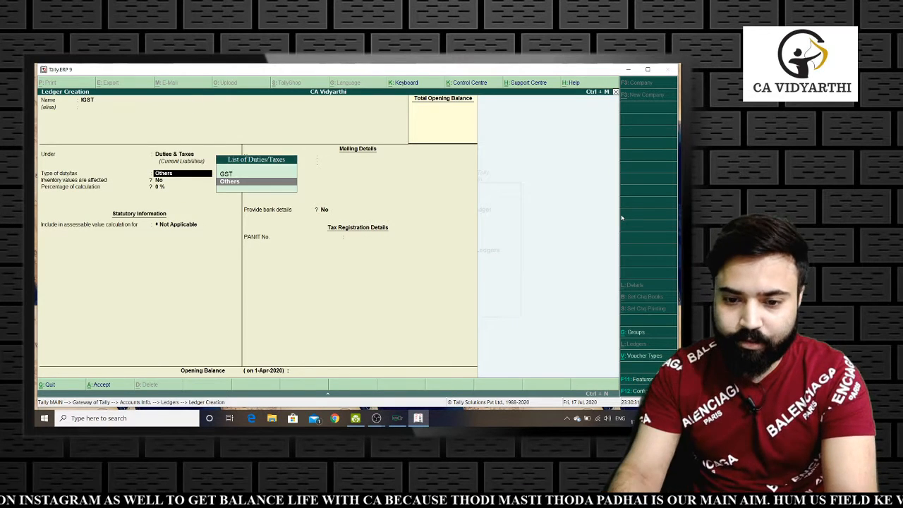
pyautogui.press('Return')
# Set the IGST ledger's tax type to Integrated Tax, keep 0% calculation and rounding Not Applicable, and save it
pyautogui.press('Down')
pyautogui.press('Down')
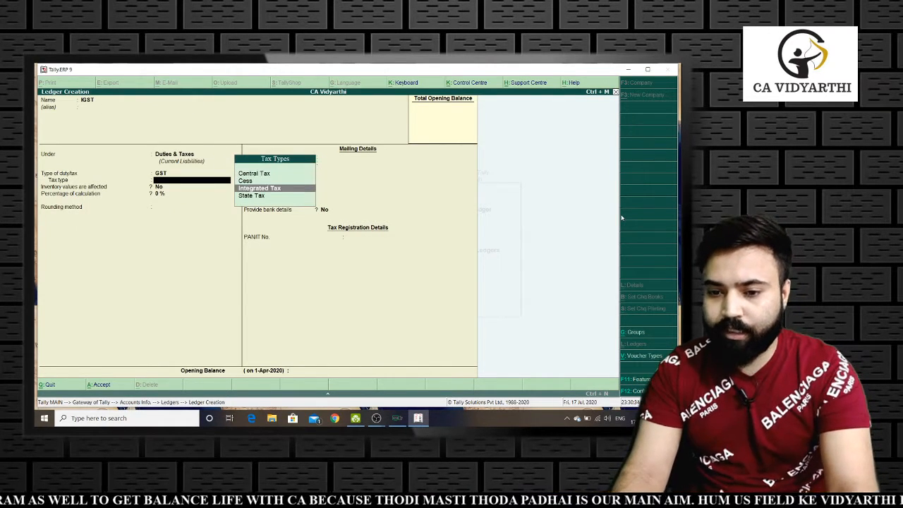
pyautogui.press('Return')
pyautogui.press('Return')
pyautogui.press('Return')
pyautogui.press('Return')
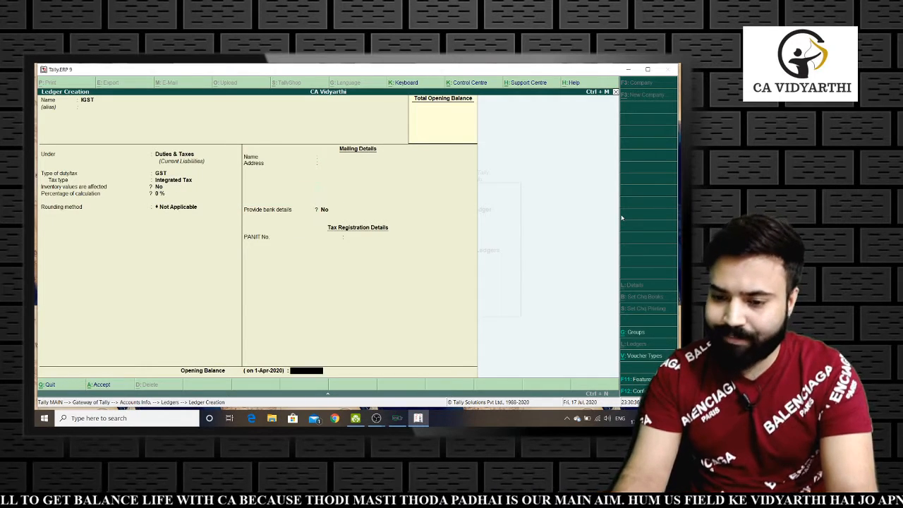
pyautogui.press('Return')
pyautogui.press('Return')
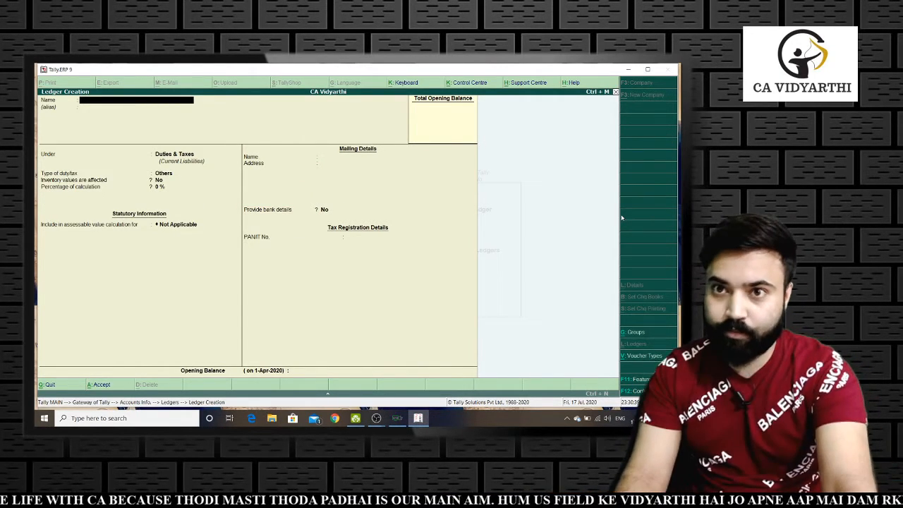
# Leave ledger creation, check the list of single ledgers available for alteration, and return to the Gateway of Tally
pyautogui.press('Escape')
pyautogui.press('Down')
pyautogui.press('Down')
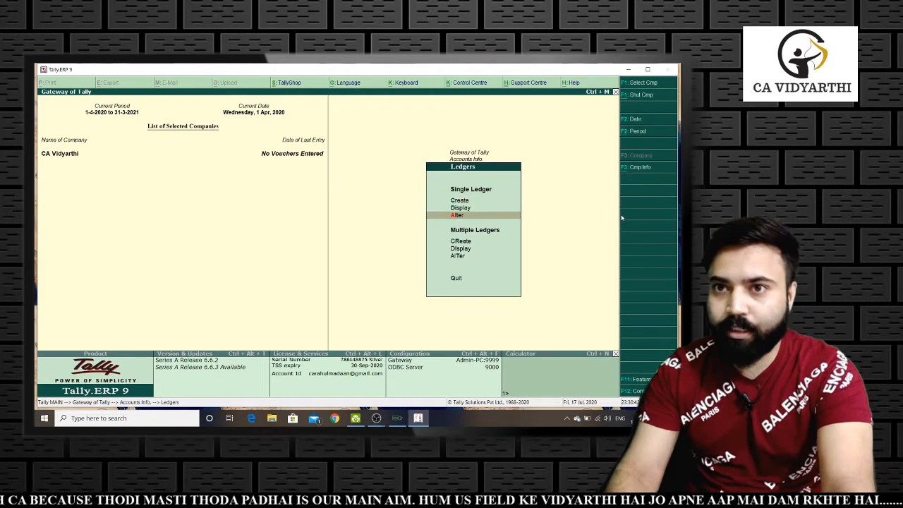
pyautogui.press('Return')
pyautogui.press('Down')
pyautogui.press('Down')
pyautogui.press('Down')
pyautogui.press('Down')
pyautogui.press('Down')
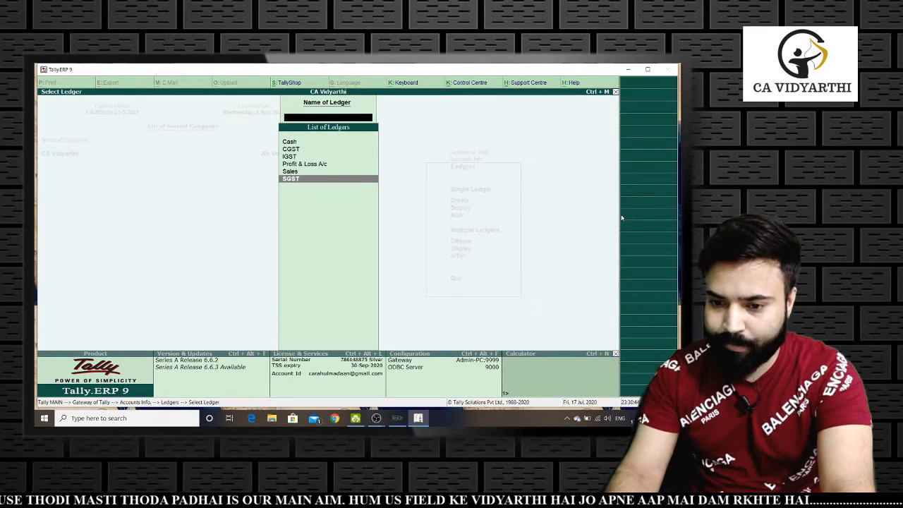
pyautogui.press('Up')
pyautogui.press('Up')
pyautogui.press('Up')
pyautogui.press('Up')
pyautogui.press('Up')
pyautogui.press('Down')
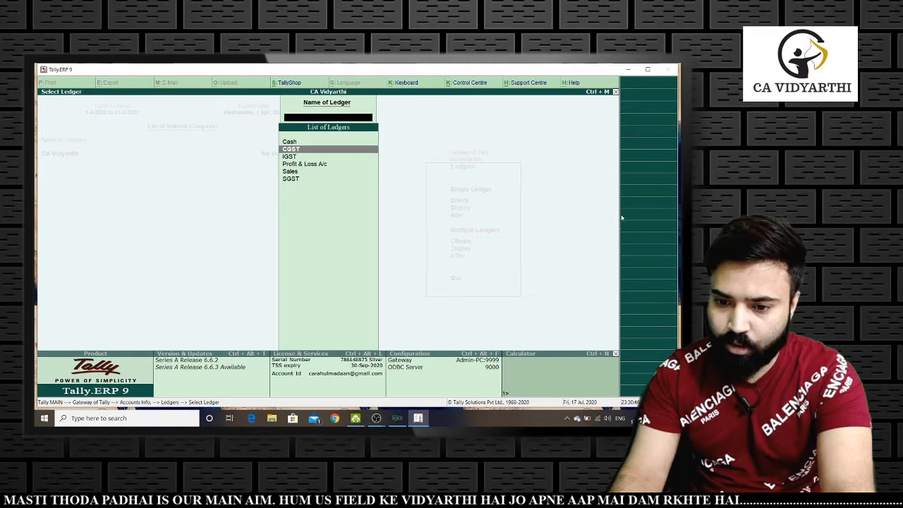
pyautogui.press('Down')
pyautogui.press('Down')
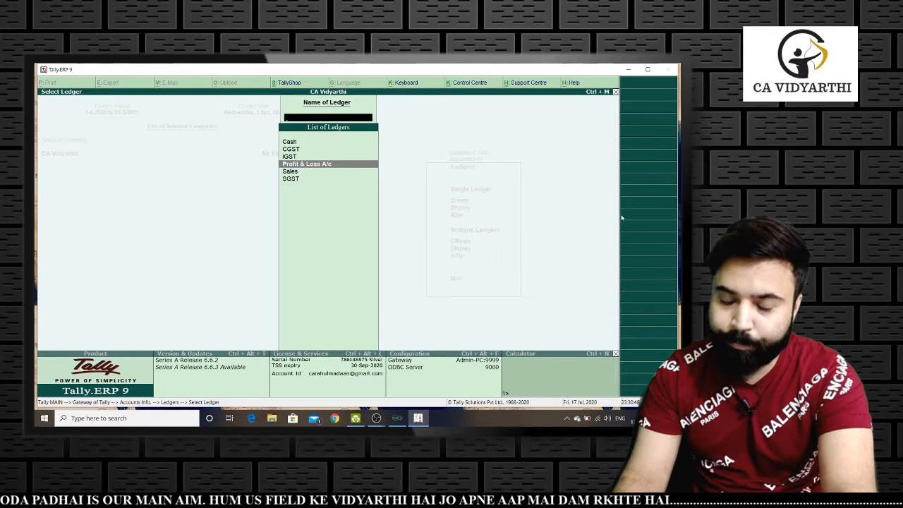
pyautogui.press('Escape')
pyautogui.press('Escape')
pyautogui.press('Escape')
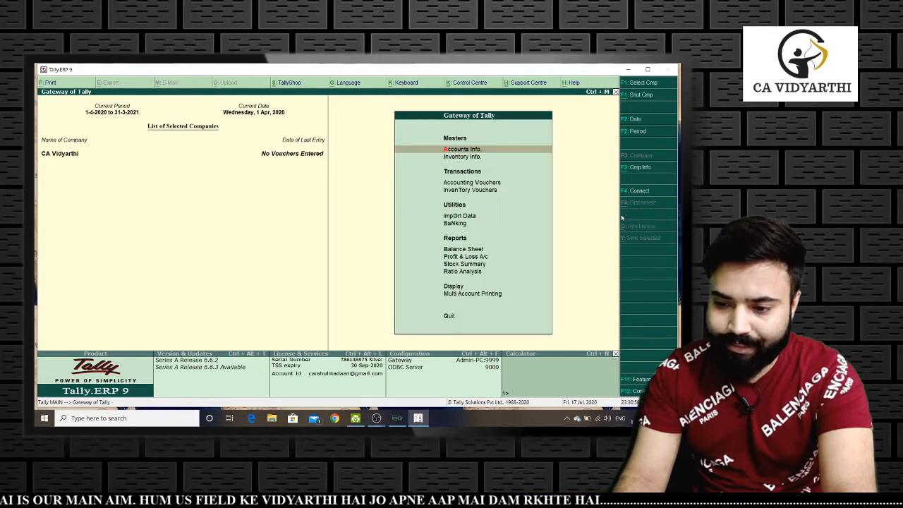
pyautogui.press('Escape')
pyautogui.press('Escape')
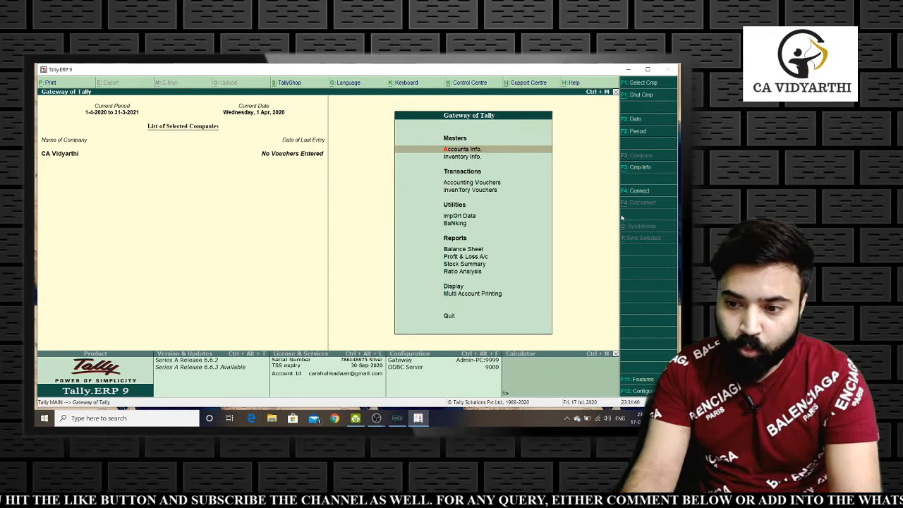
pyautogui.press('Down')
pyautogui.press('Down')
pyautogui.press('Up')
pyautogui.press('Up')
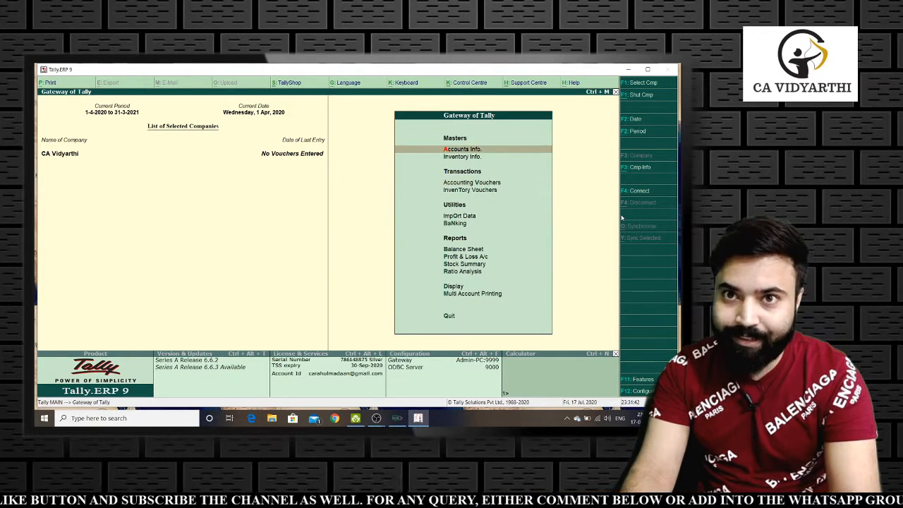
pyautogui.press('Down')
pyautogui.press('Down')
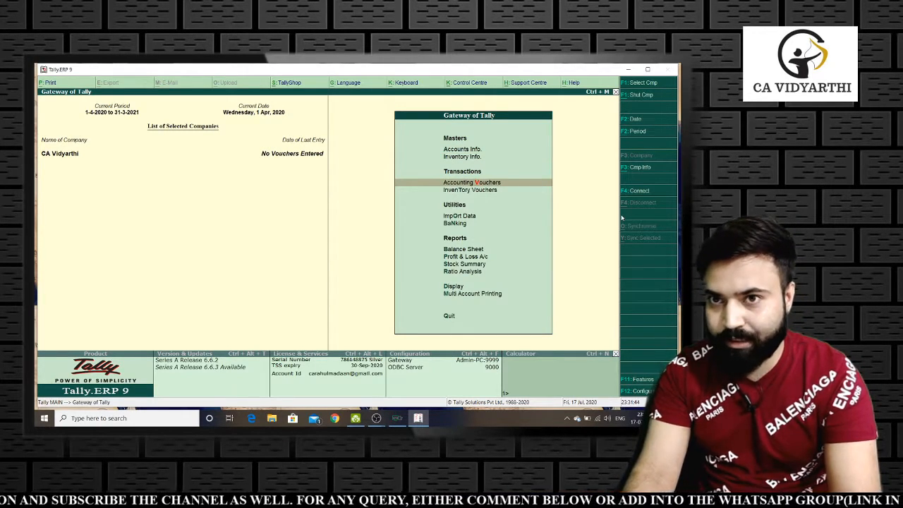
pyautogui.press('Up')
pyautogui.press('Up')
# Open a new sales accounting voucher and set its entry mode to item invoice
pyautogui.press('v')
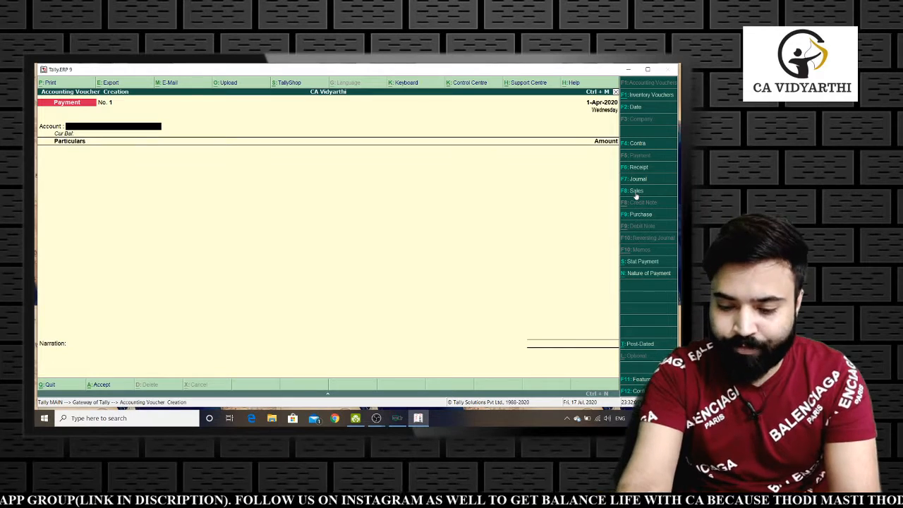
pyautogui.click(635, 192)
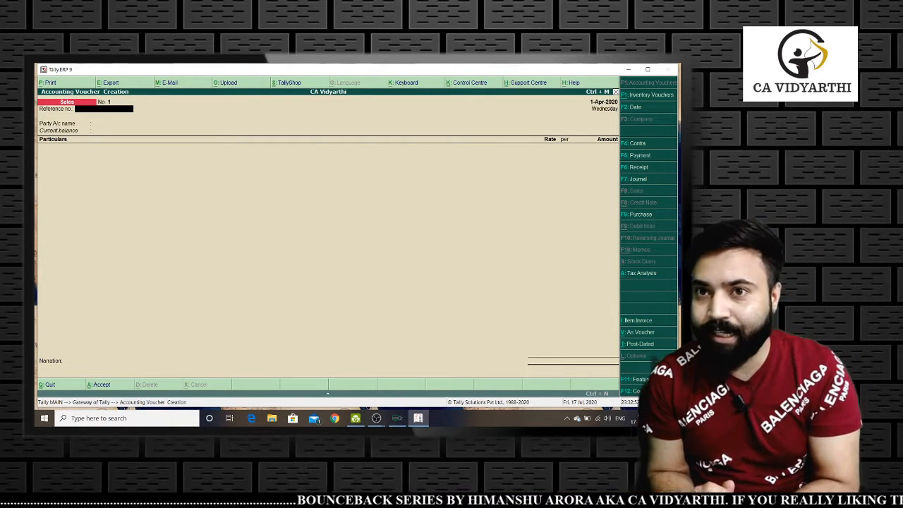
pyautogui.hotkey('ctrl', 'v')
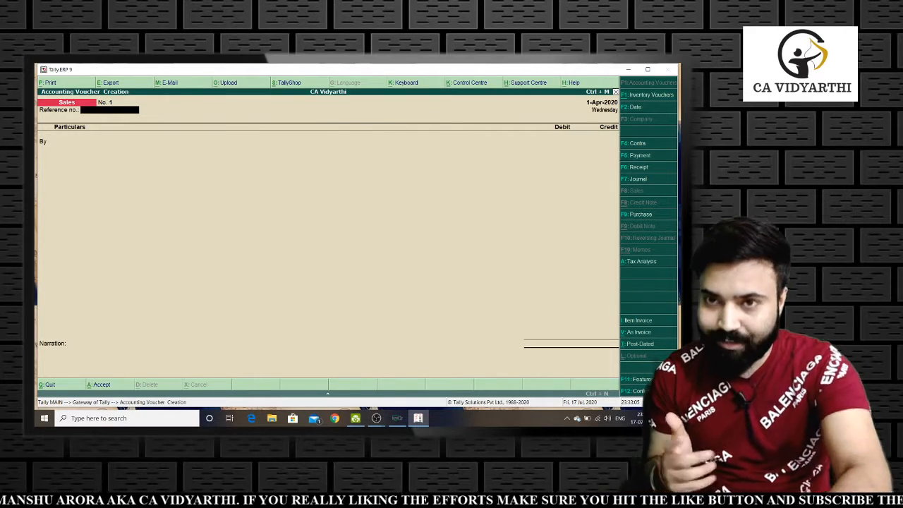
pyautogui.hotkey('ctrl', 'v')
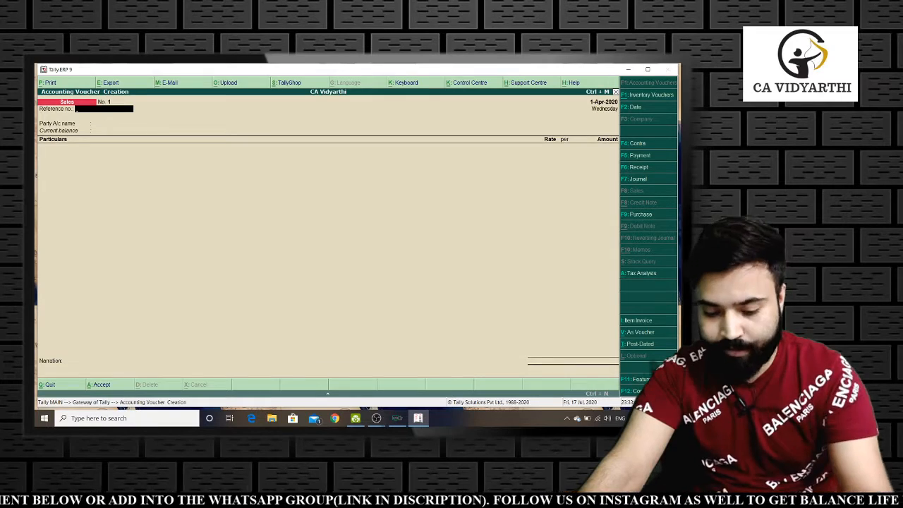
pyautogui.hotkey('alt', 'i')
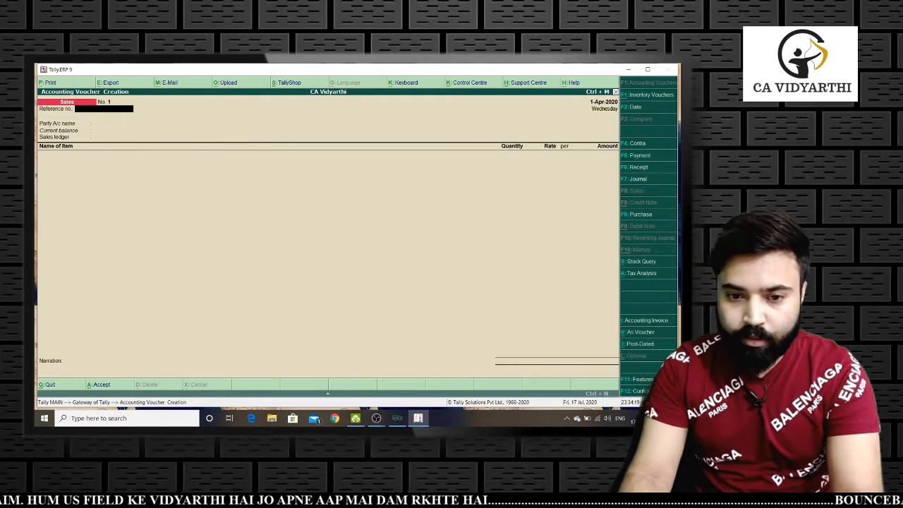
# Leave the sales reference number blank and start a new party ledger named PARTY INTRASTATE without an alias under Sundry Debtors
pyautogui.press('Return')
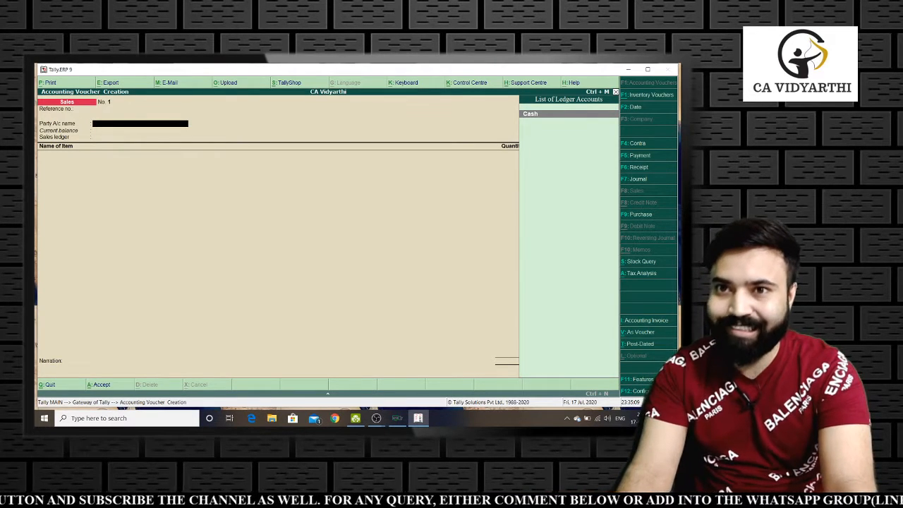
pyautogui.hotkey('alt', 'c')
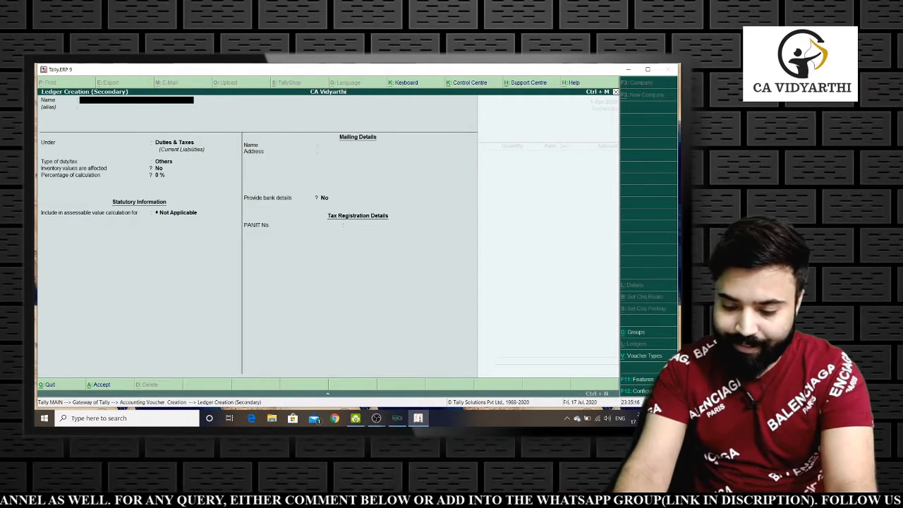
pyautogui.write('PARTY INTRAS')
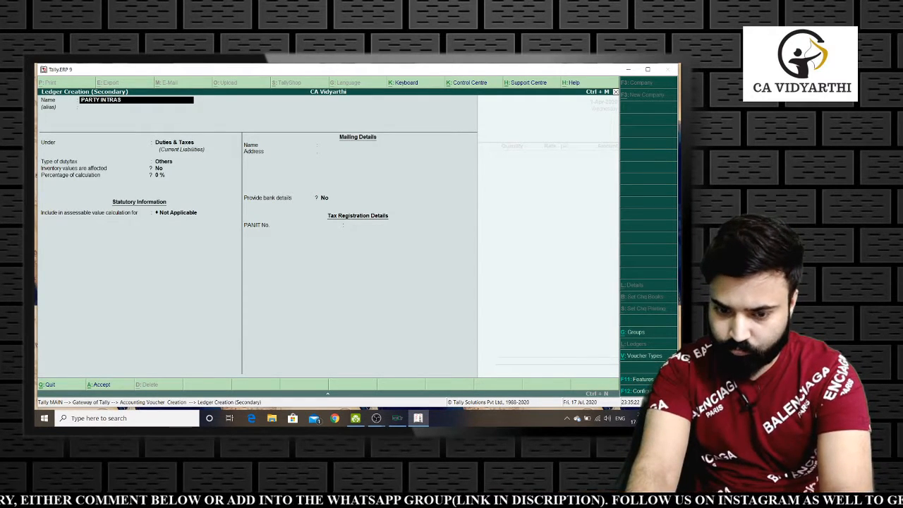
pyautogui.write('TATE')
pyautogui.press('Return')
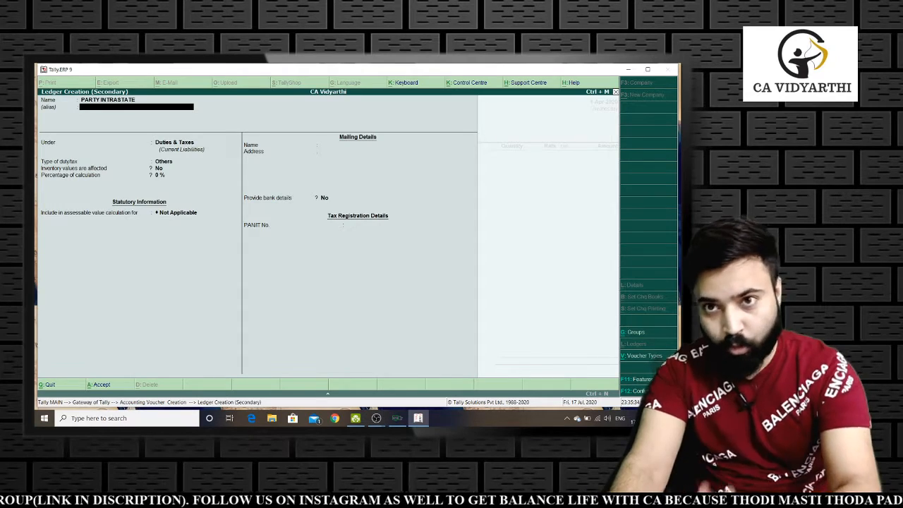
pyautogui.press('Return')
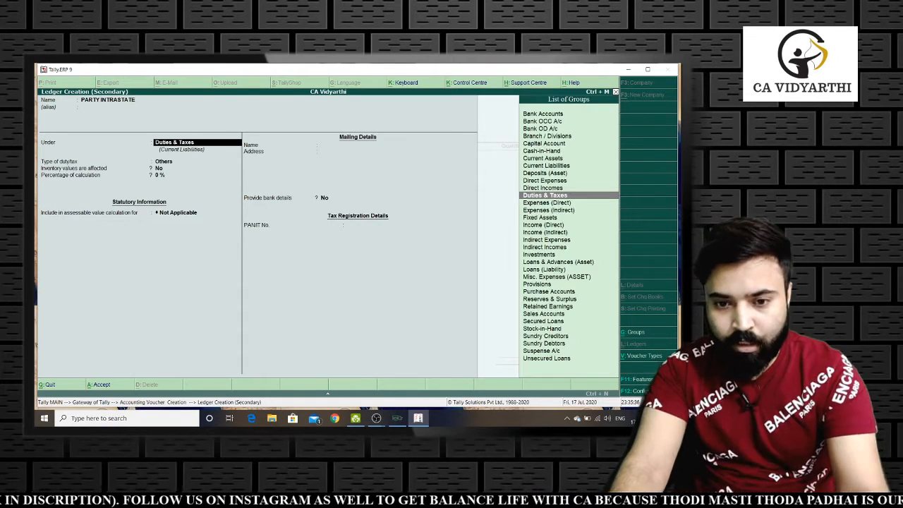
pyautogui.write('DEBTORS')
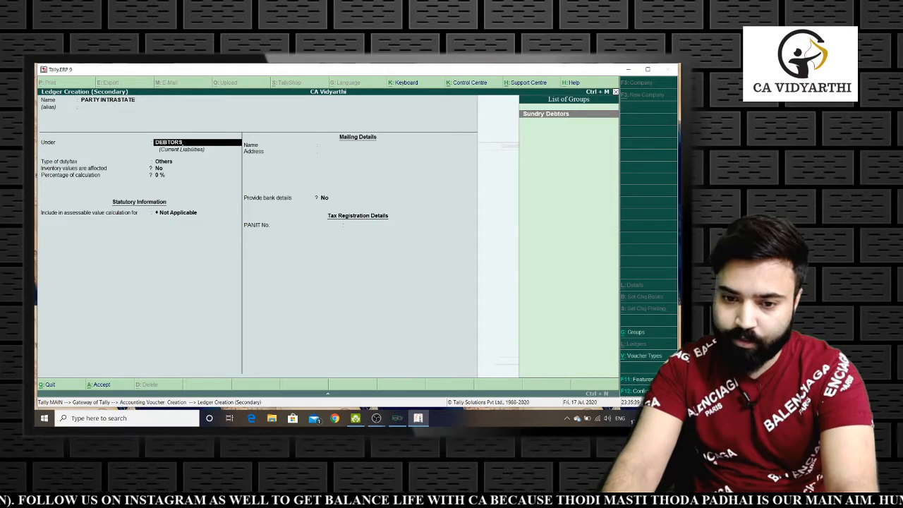
pyautogui.press('Return')
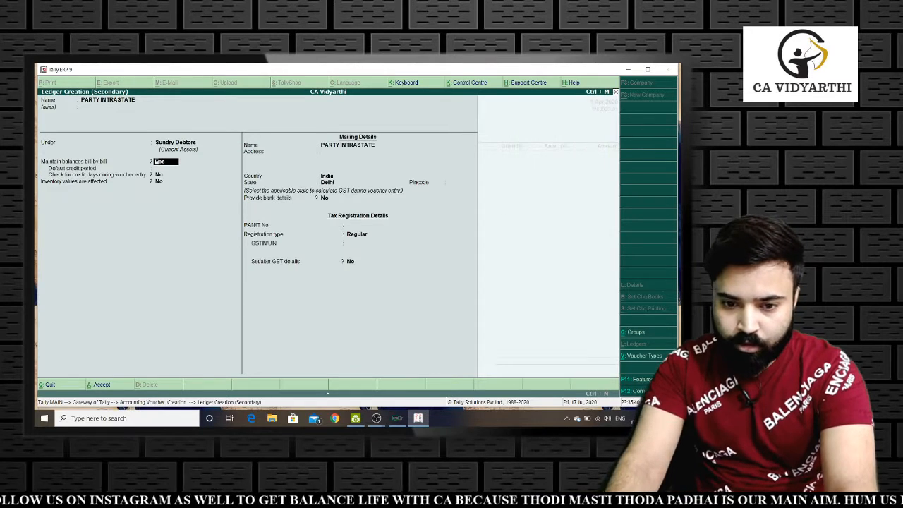
# Keep bill-by-bill balances enabled for the party without a credit period, leave the address blank, and set India and Delhi as country and state
pyautogui.press('Return')
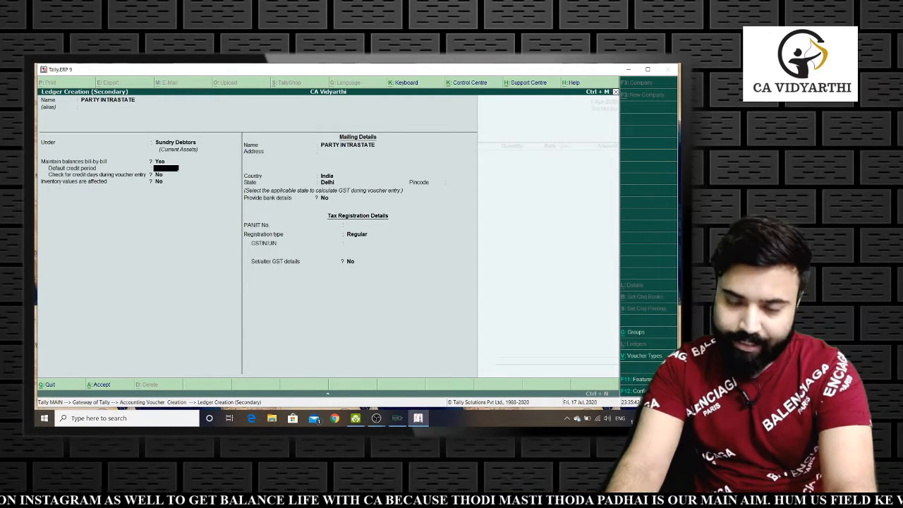
pyautogui.press('Return')
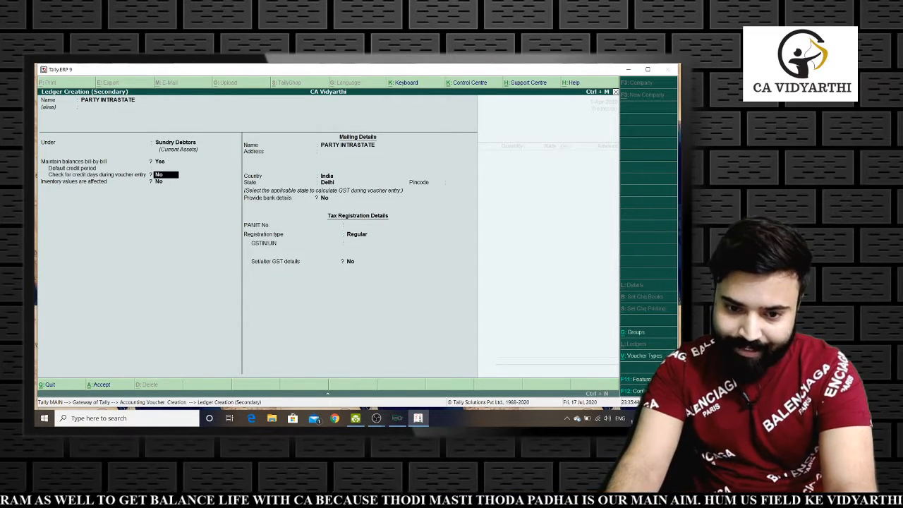
pyautogui.press('Return')
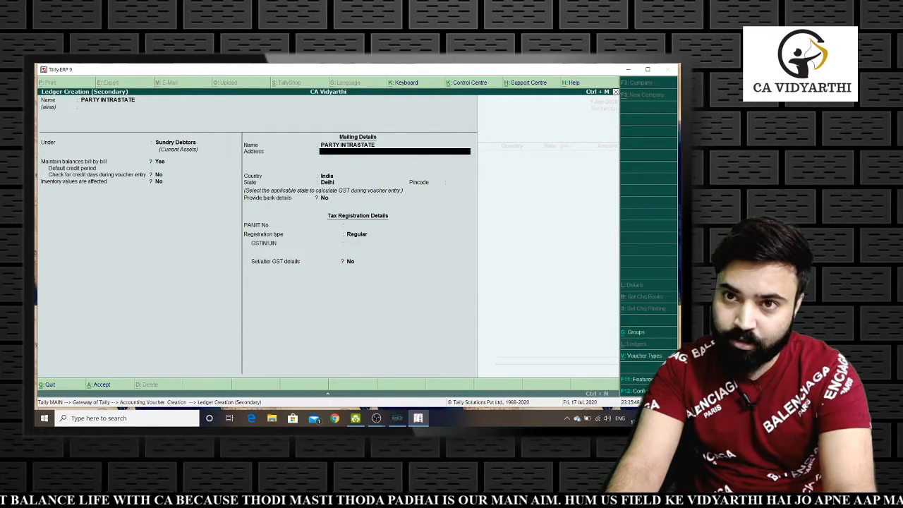
pyautogui.press('Return')
pyautogui.press('Return')
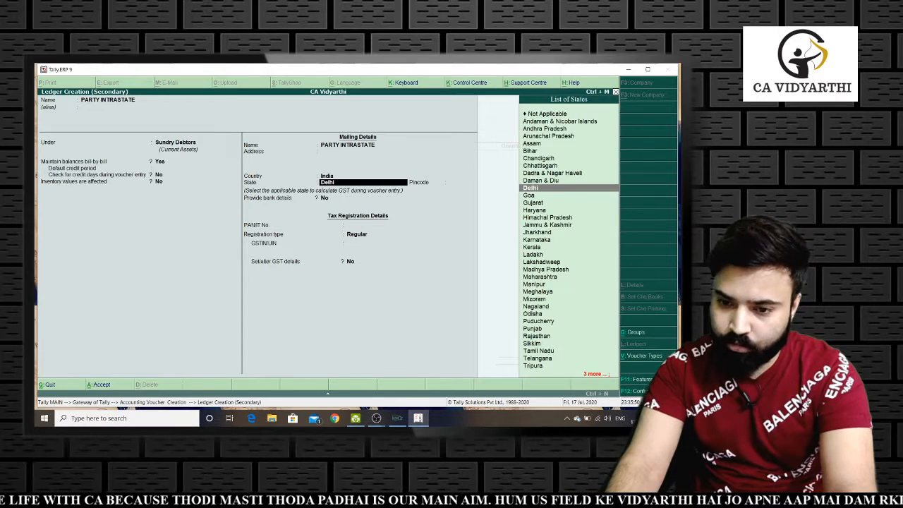
pyautogui.press('Return')
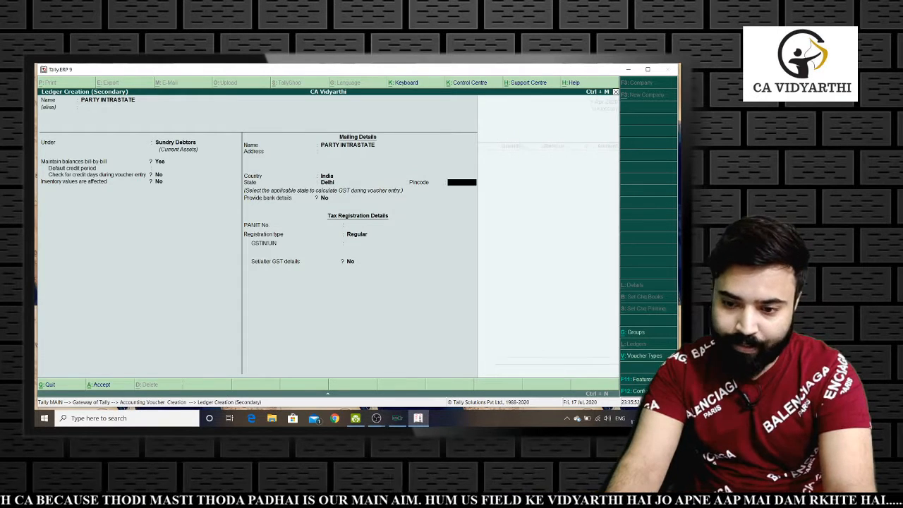
# Leave the party's pincode, PAN and GSTIN blank, decline bank details, and keep the registration type Regular
pyautogui.press('Return')
pyautogui.press('Return')
pyautogui.press('Return')
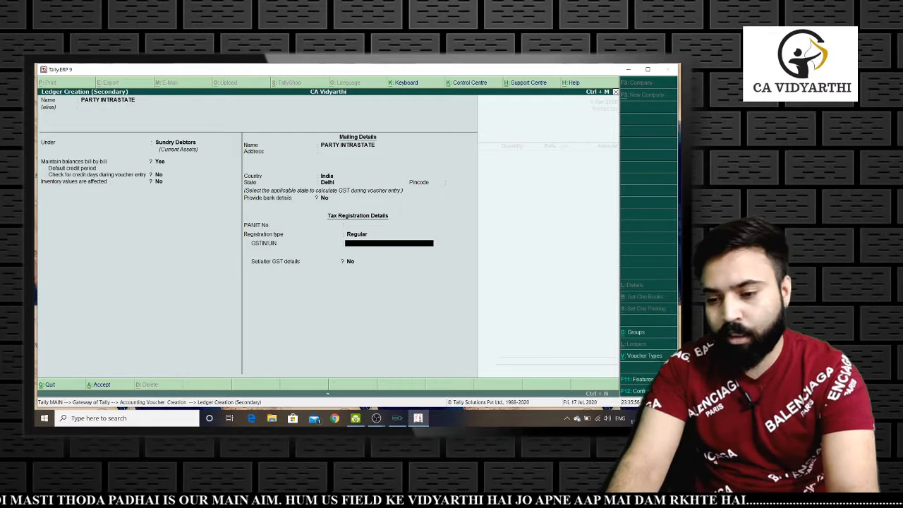
pyautogui.press('Return')
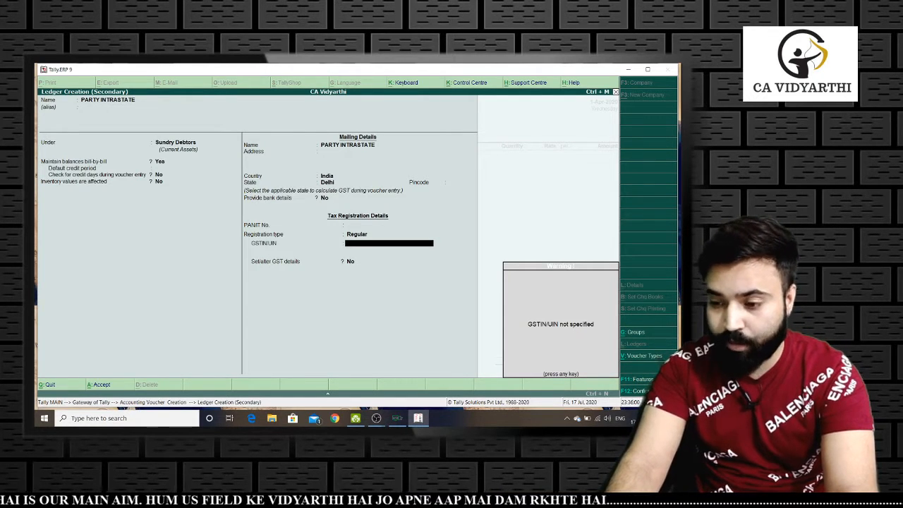
pyautogui.press('Return')
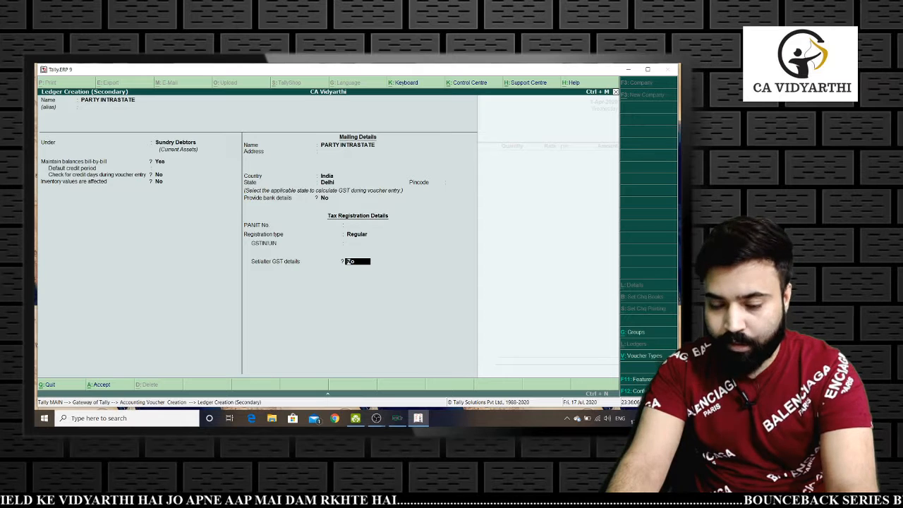
# Enable the party's GST details, keep Regular registration, No for the three options, party type Not Applicable and GSTIN blank, and save the ledger
pyautogui.press('y')
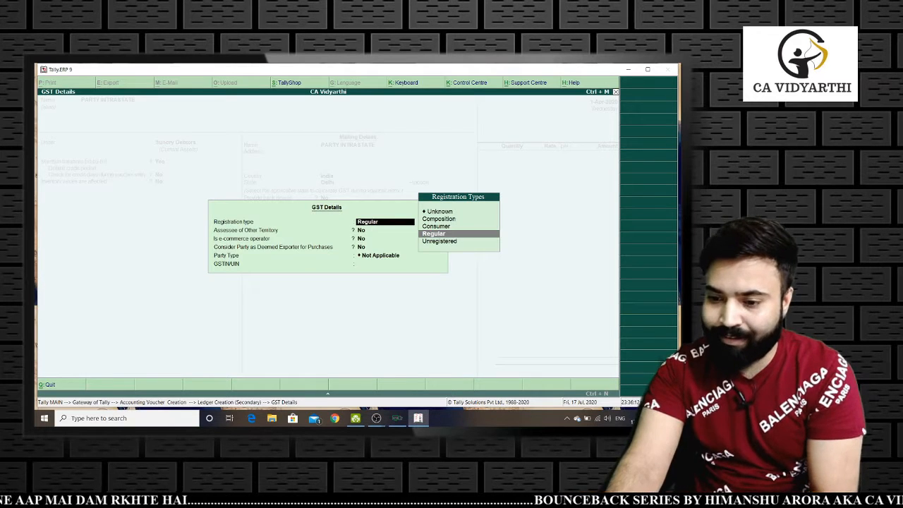
pyautogui.press('Return')
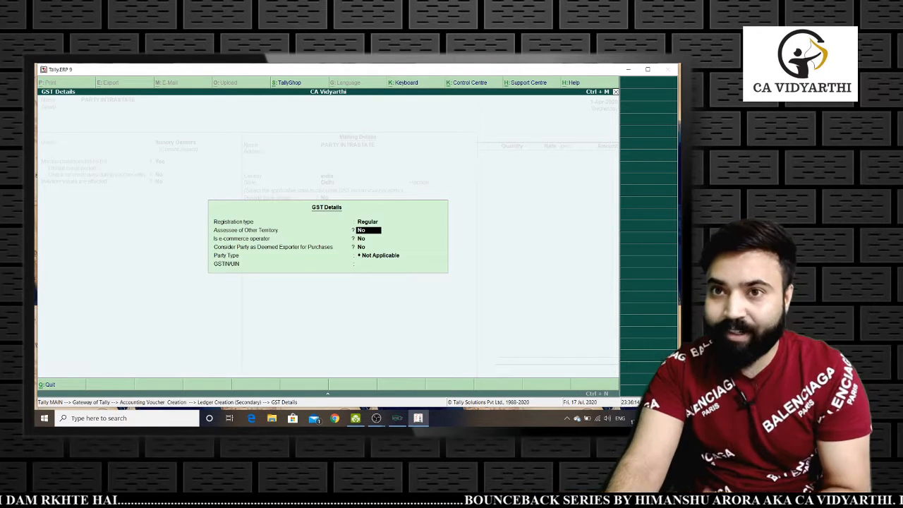
pyautogui.press('Return')
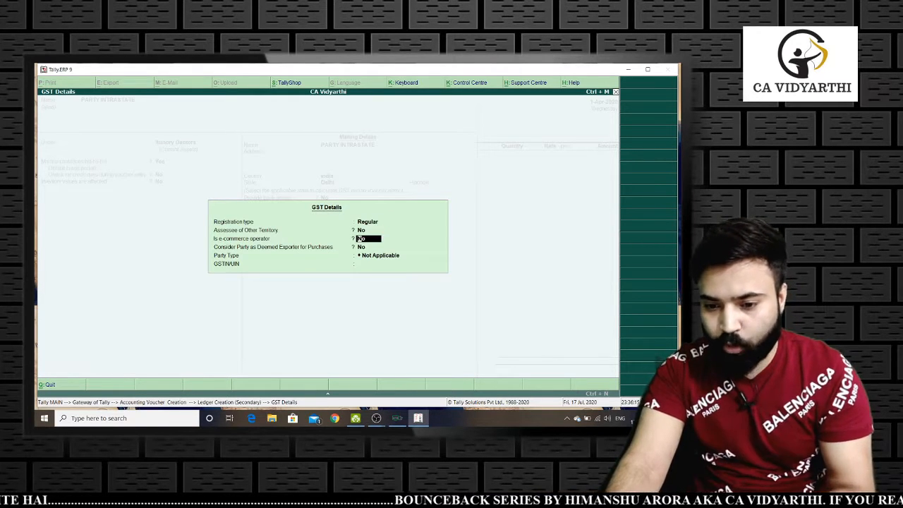
pyautogui.press('Return')
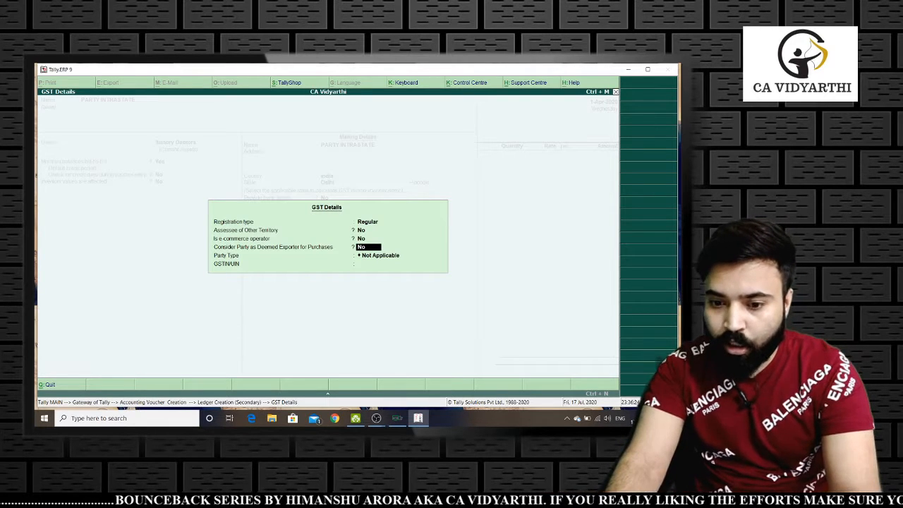
pyautogui.press('Return')
pyautogui.press('Return')
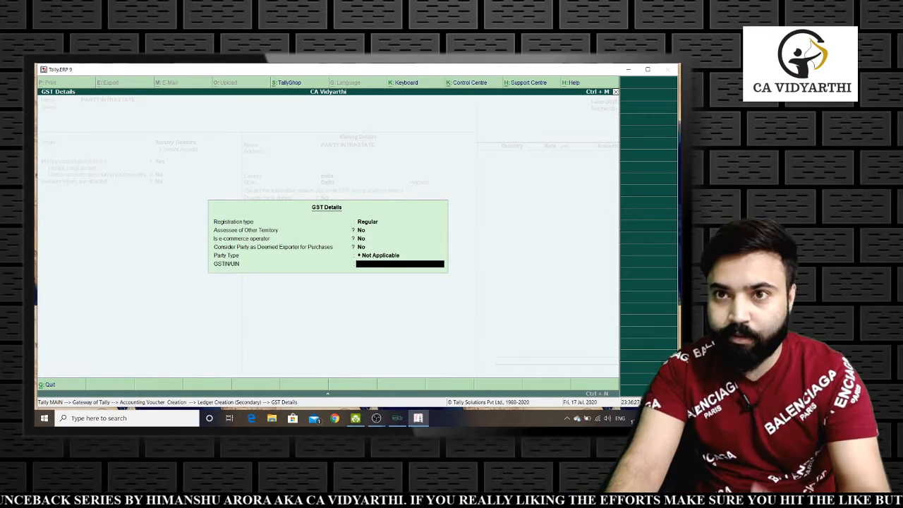
pyautogui.press('Return')
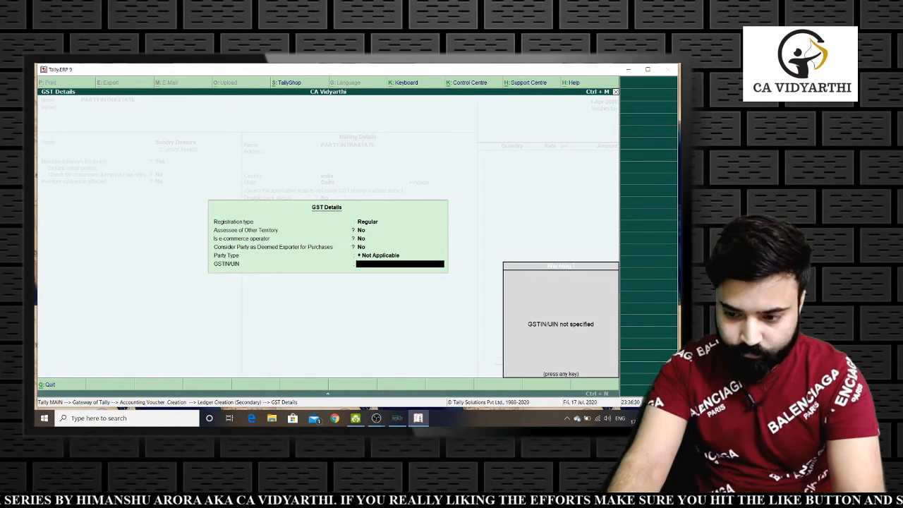
pyautogui.press('Return')
pyautogui.press('Return')
pyautogui.press('Return')
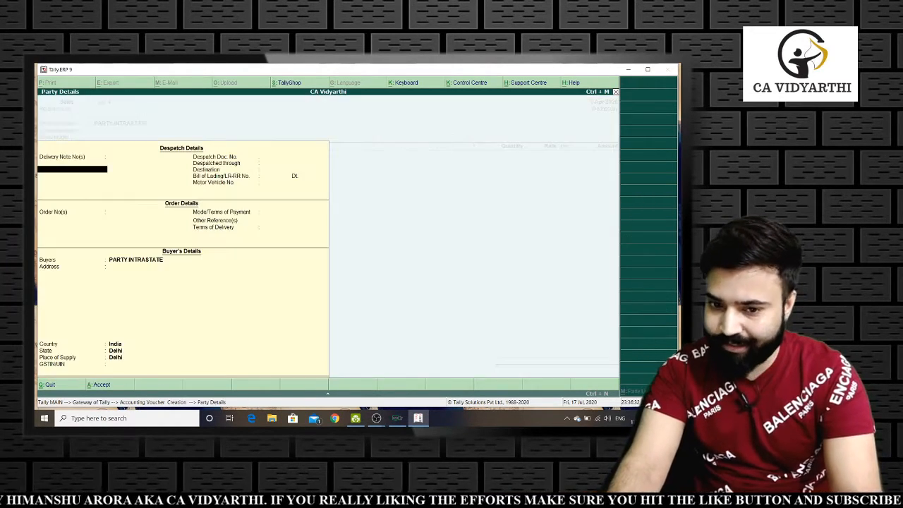
# Accept the party details with blank despatch and order fields, and choose Sales as the invoice's sales ledger
pyautogui.press('Return')
pyautogui.press('Return')
pyautogui.press('Return')
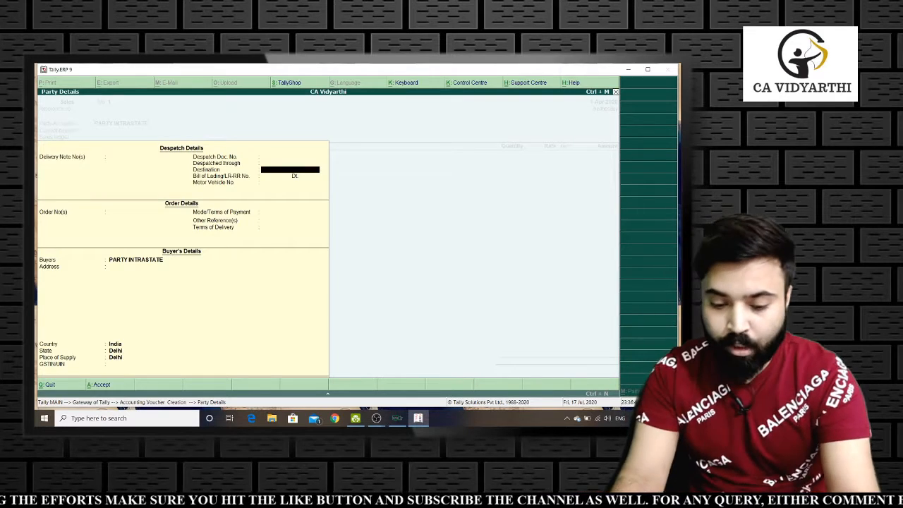
pyautogui.press('Return')
pyautogui.press('Return')
pyautogui.press('Return')
pyautogui.press('Return')
pyautogui.press('Return')
pyautogui.press('Return')
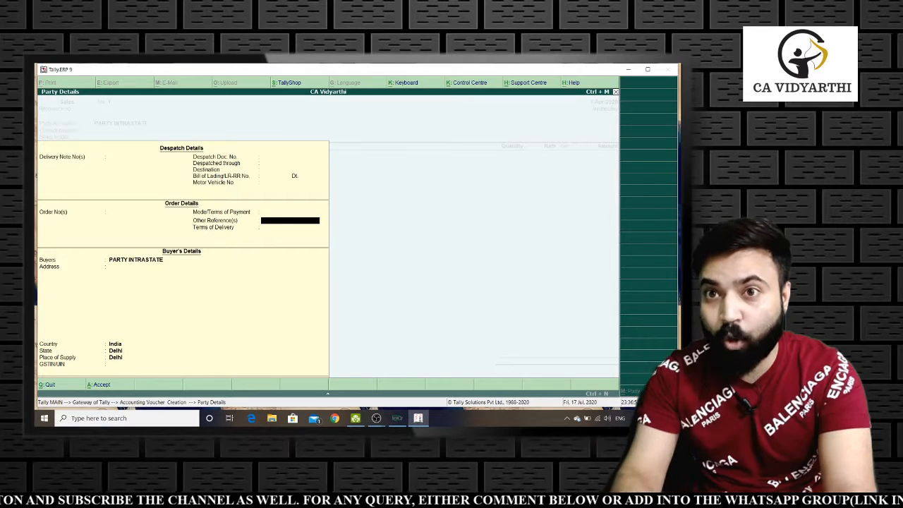
pyautogui.hotkey('ctrl', 'a')
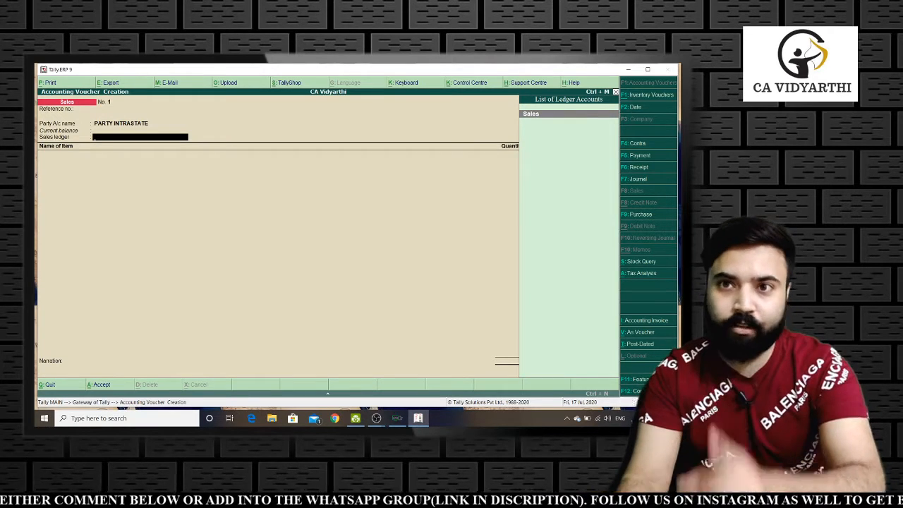
pyautogui.press('Return')
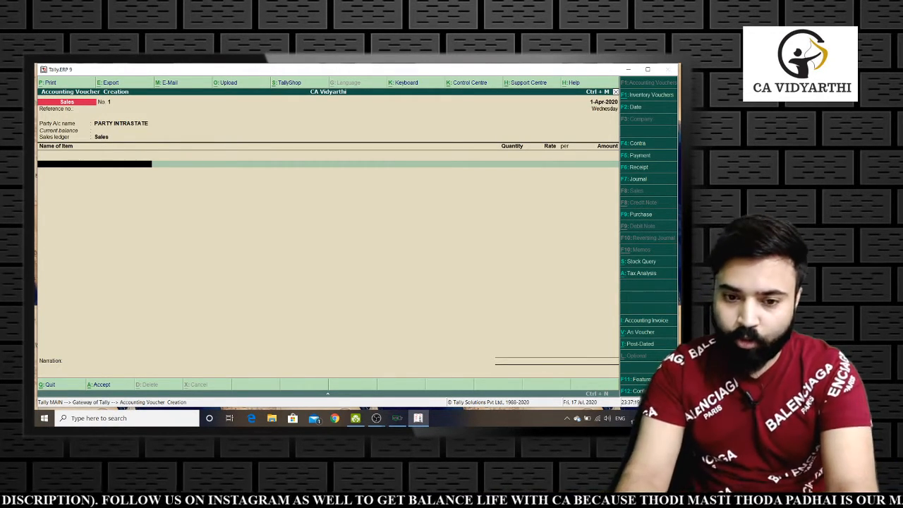
# Start a new stock item named STOCK 1 from the invoice, without an alias, under Primary with units Not Applicable
pyautogui.hotkey('alt', 'c')
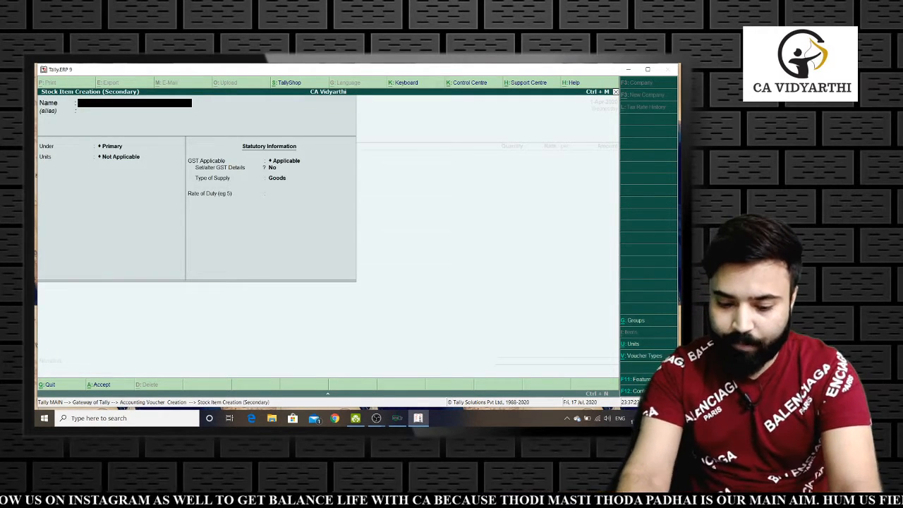
pyautogui.write('STOCK')
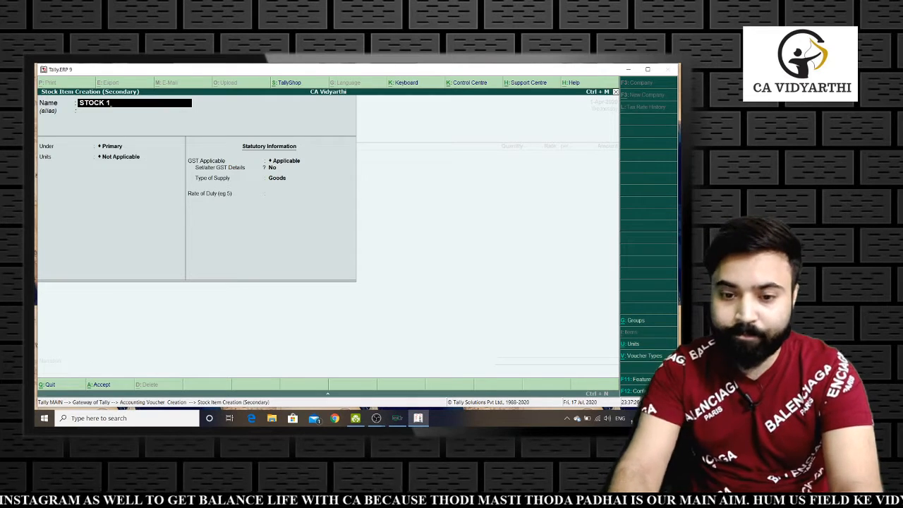
pyautogui.write(' 1')
pyautogui.press('Return')
pyautogui.press('Return')
pyautogui.press('Return')
pyautogui.press('Return')
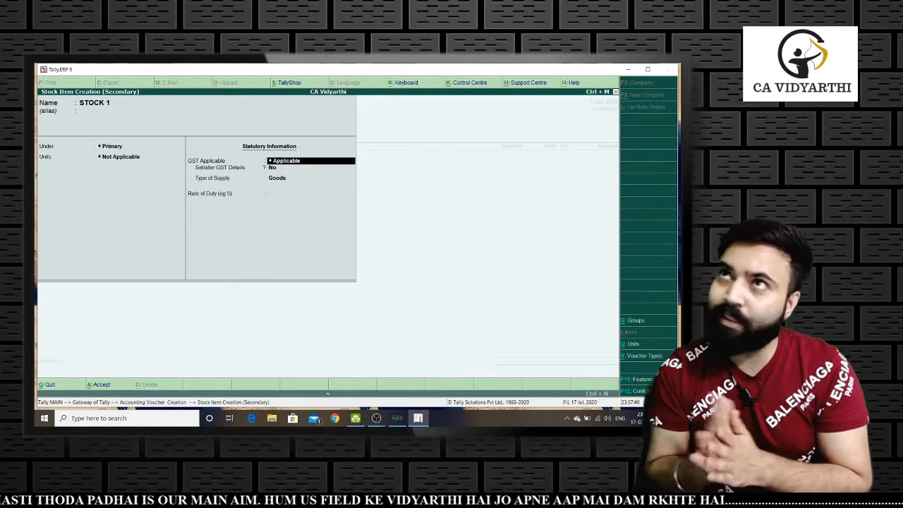
# Keep GST applicable for STOCK 1, enable its GST details, and make it Taxable On Value at 18% integrated tax
pyautogui.press('Return')
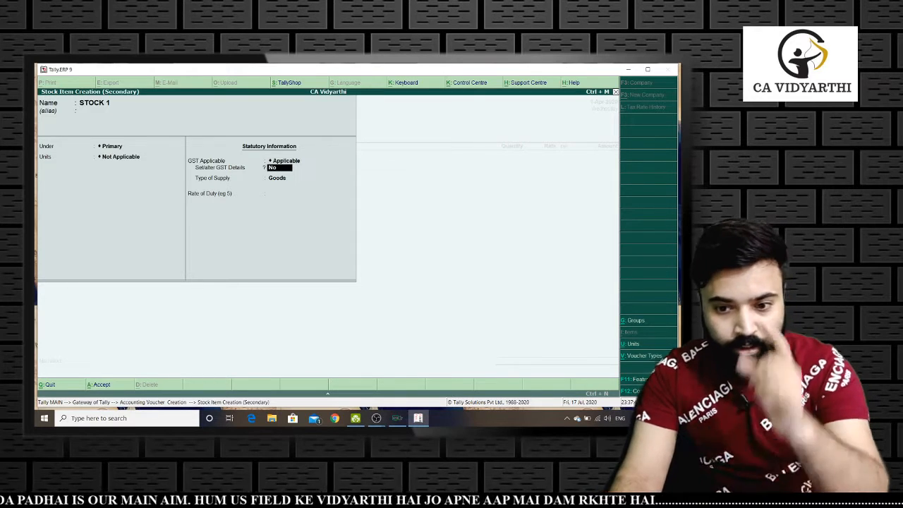
pyautogui.press('y')
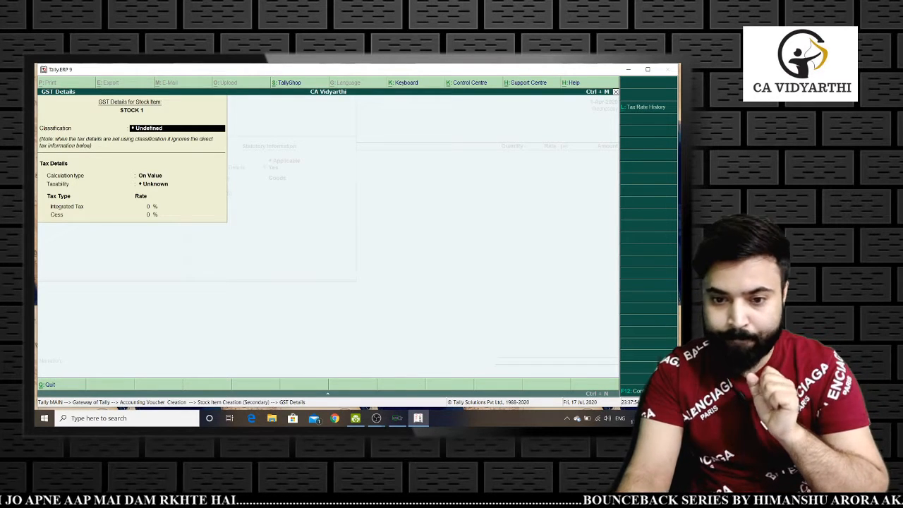
pyautogui.press('Return')
pyautogui.press('Down')
pyautogui.press('Down')
pyautogui.press('Down')
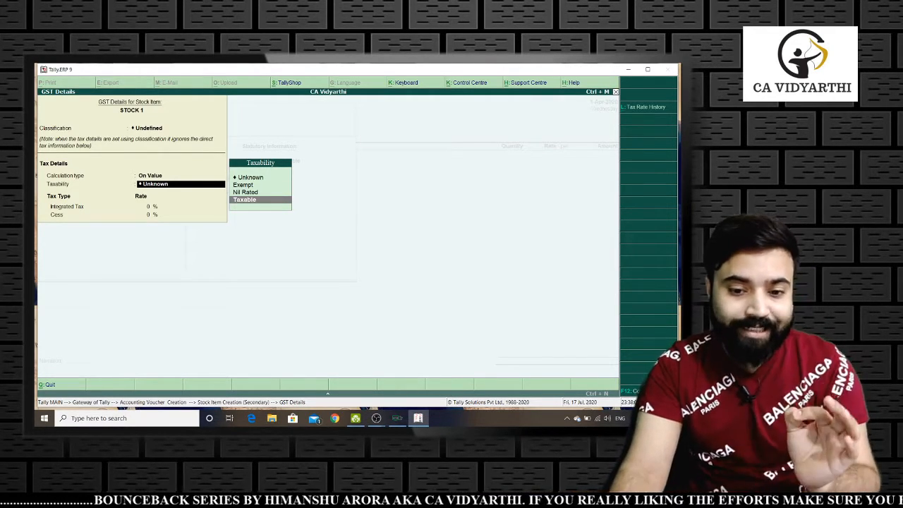
pyautogui.press('Return')
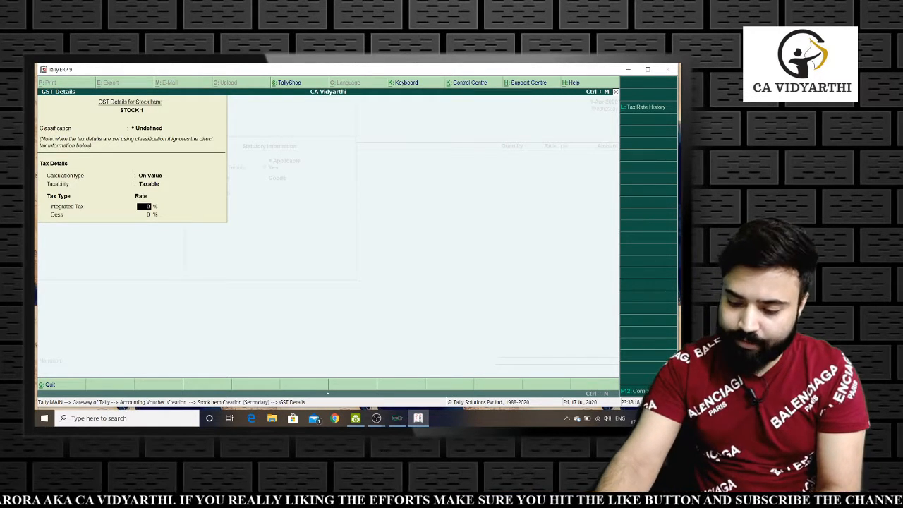
pyautogui.write('18')
pyautogui.press('Return')
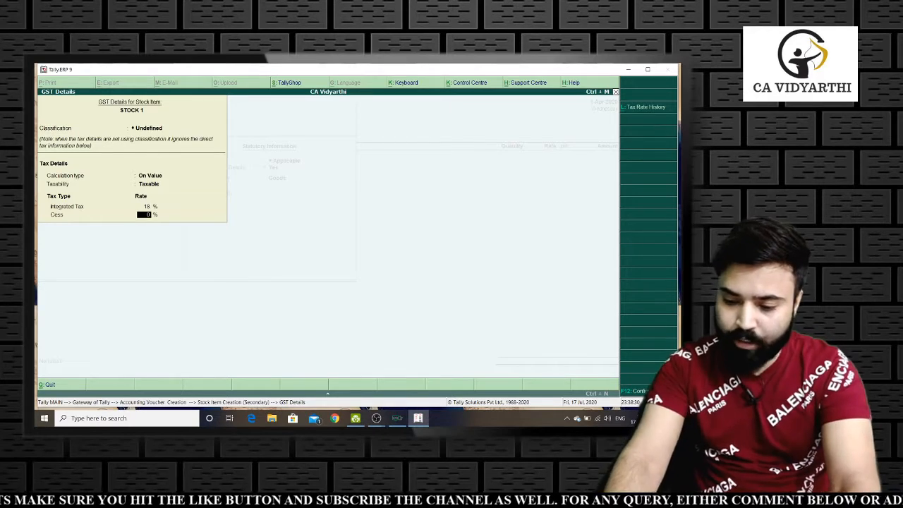
# Configure the GST details to include HSN/SAC, type of goods, reverse charge, ineligible input credit, valuation type and all GST tax types
pyautogui.press('F12')
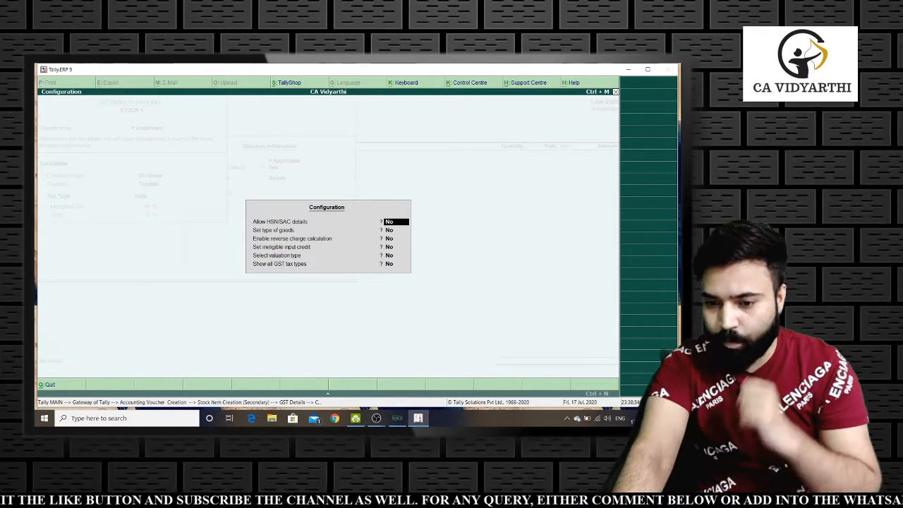
pyautogui.press('y')
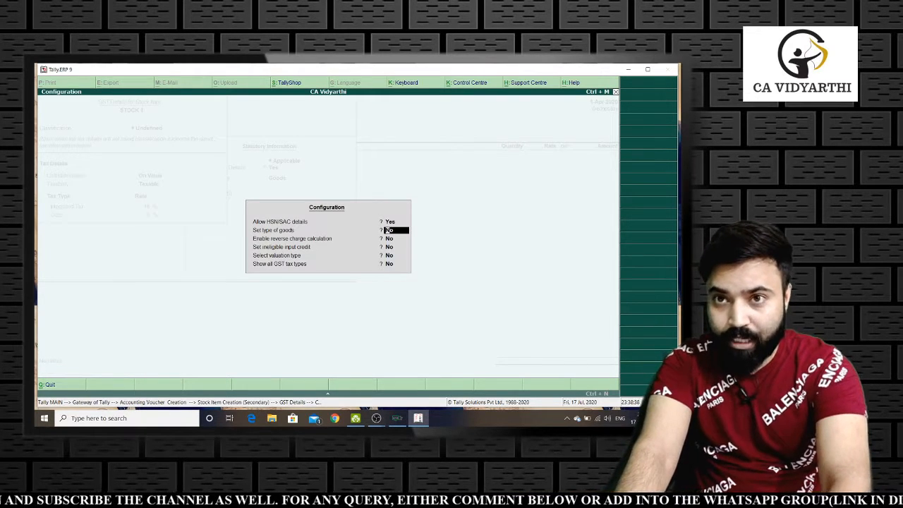
pyautogui.press('y')
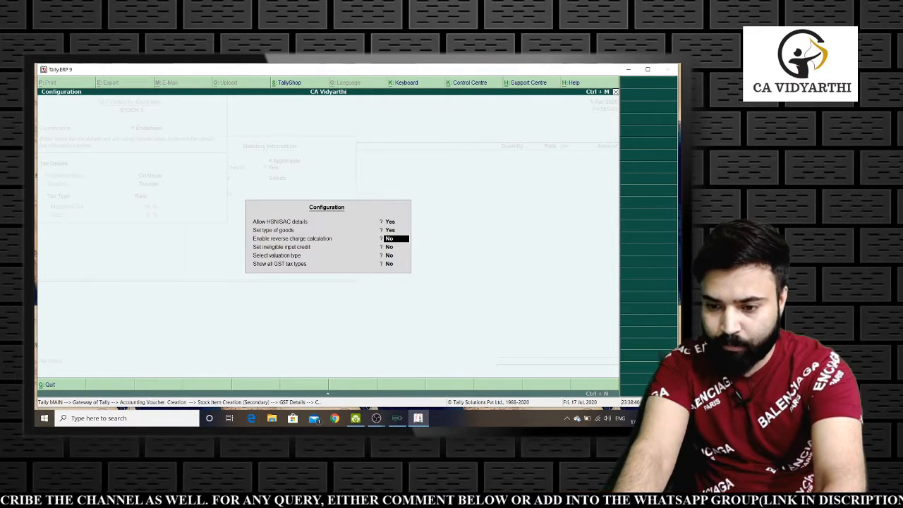
pyautogui.press('y')
pyautogui.press('y')
pyautogui.press('Return')
pyautogui.press('Return')
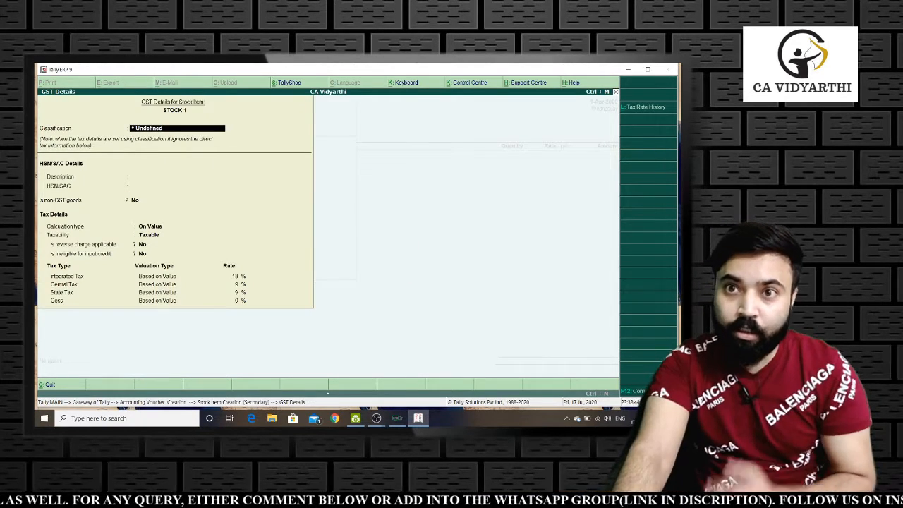
# Enter HSN/SAC 2452 for STOCK 1 with a blank description, keeping non-GST goods, reverse charge and input credit ineligibility at No
pyautogui.press('Return')
pyautogui.press('Return')
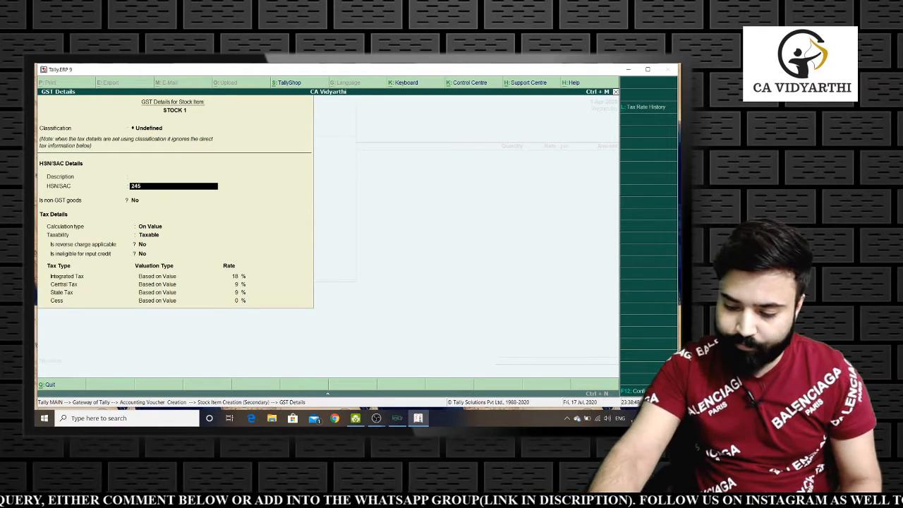
pyautogui.press('Return')
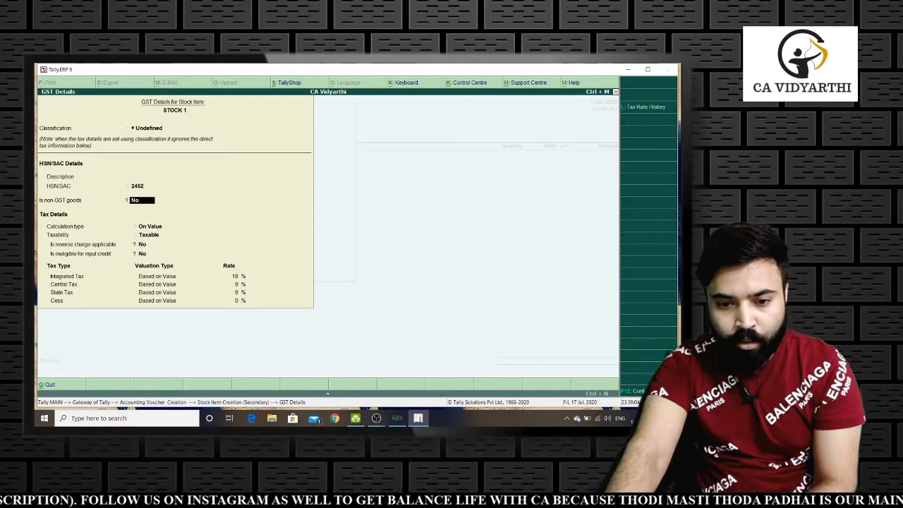
pyautogui.press('Return')
pyautogui.press('Return')
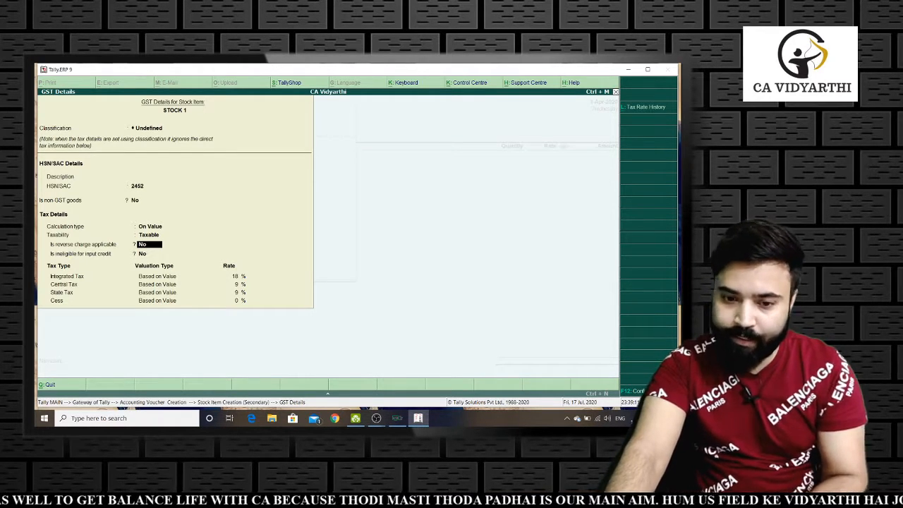
pyautogui.press('Return')
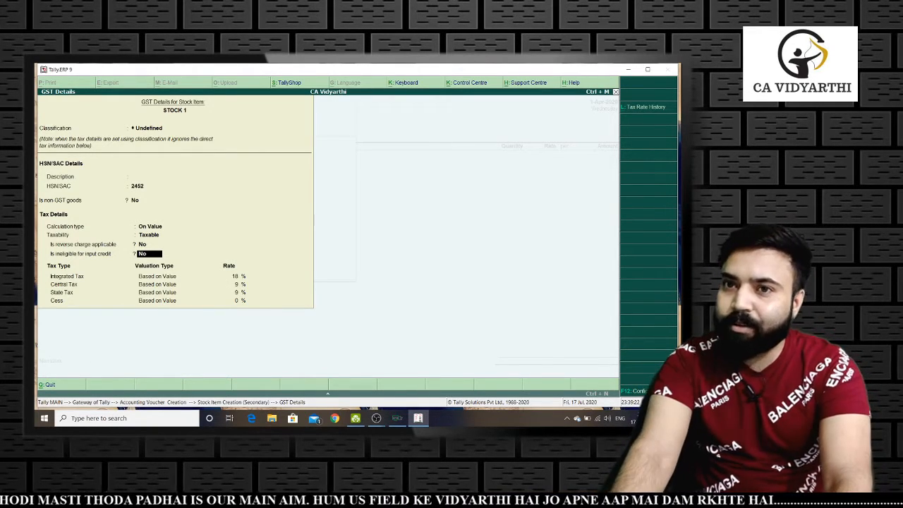
pyautogui.press('Return')
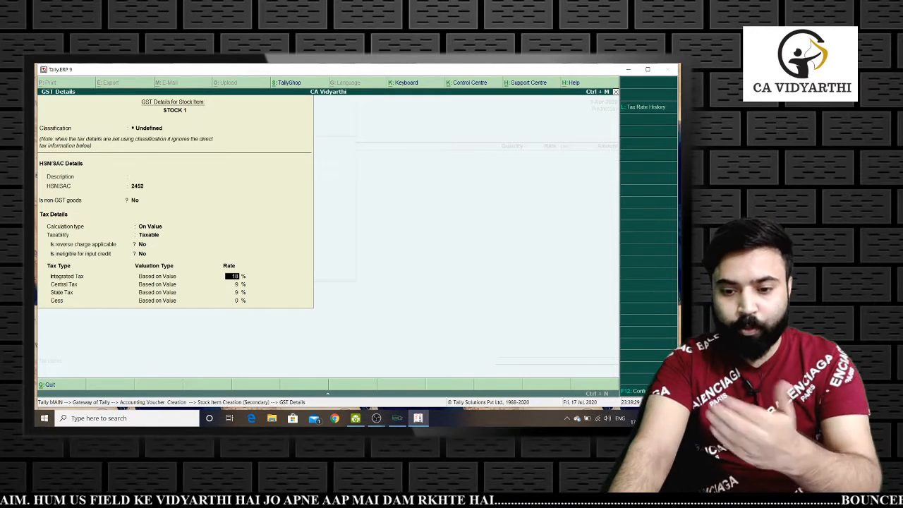
# Accept the 18% integrated, 9% central, 9% state and 0% cess rates, and save STOCK 1 with supply type Goods
pyautogui.press('Return')
pyautogui.press('Return')
pyautogui.press('Return')
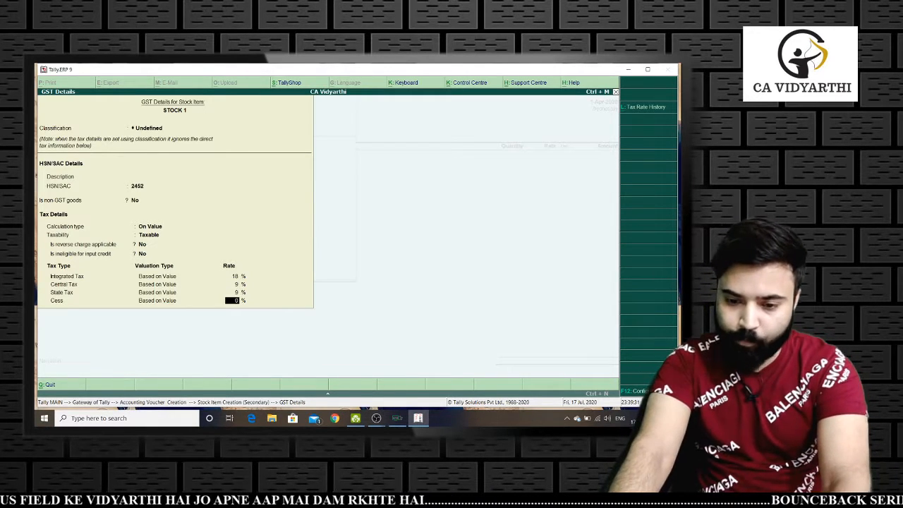
pyautogui.press('Return')
pyautogui.press('Return')
pyautogui.press('Return')
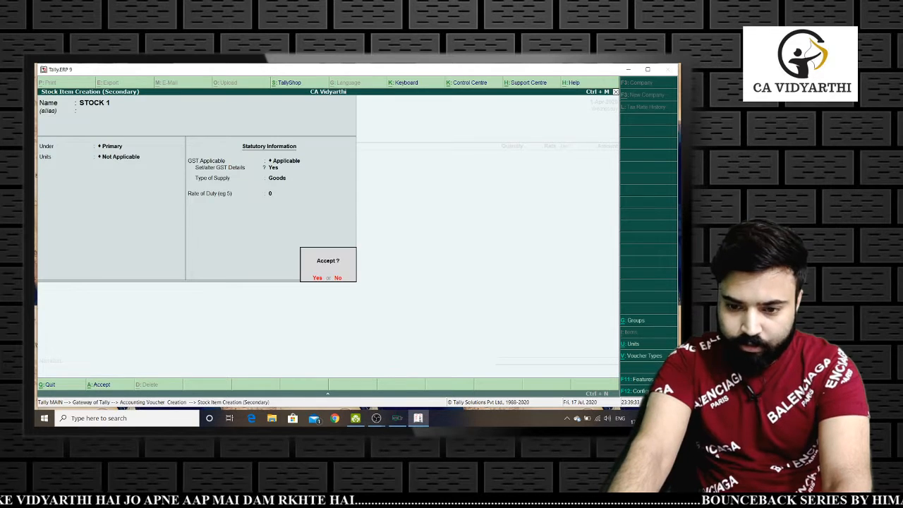
pyautogui.press('Return')
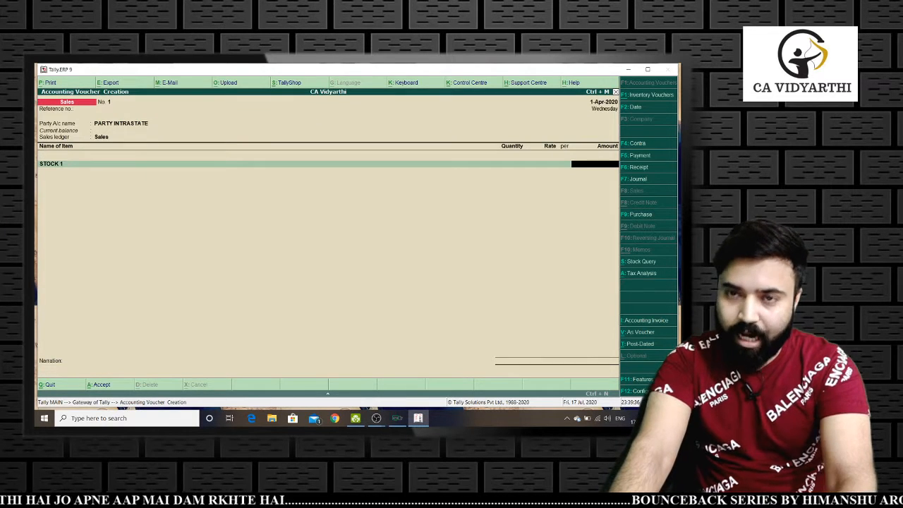
pyautogui.press('BackSpace')
pyautogui.press('Return')
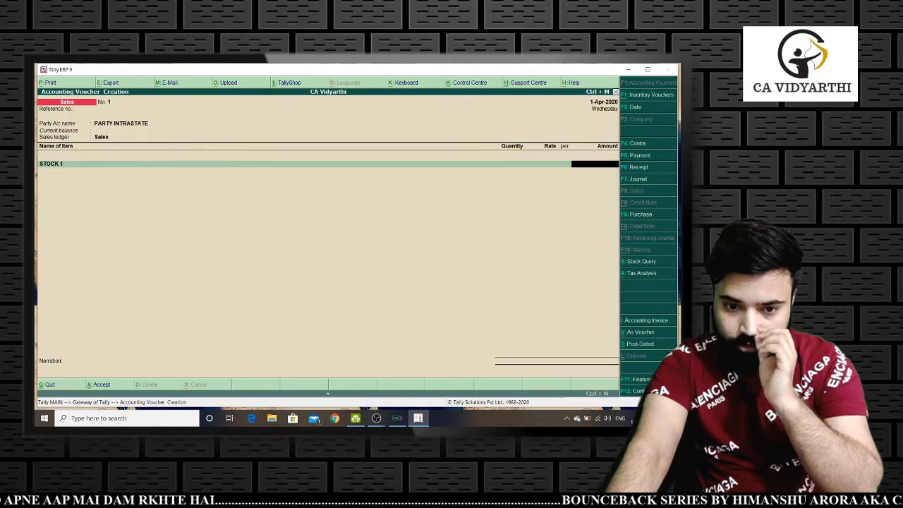
pyautogui.press('BackSpace')
pyautogui.press('Return')
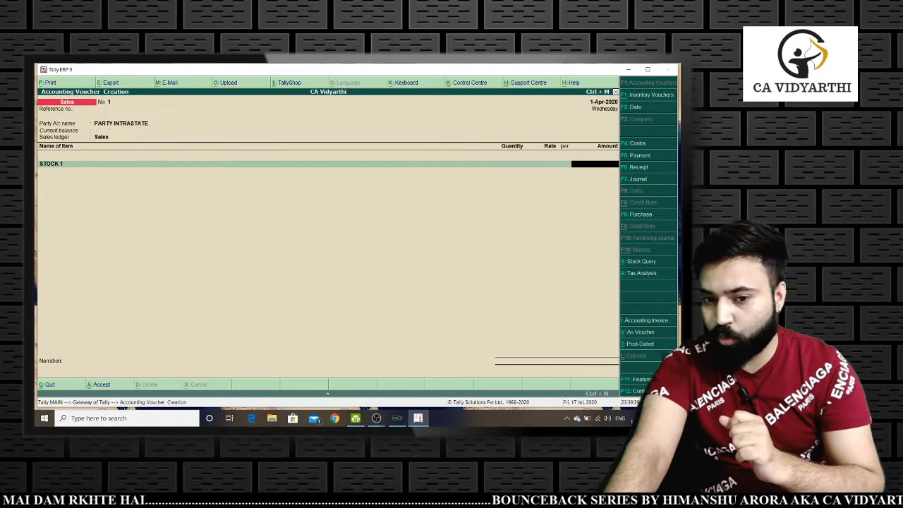
pyautogui.press('BackSpace')
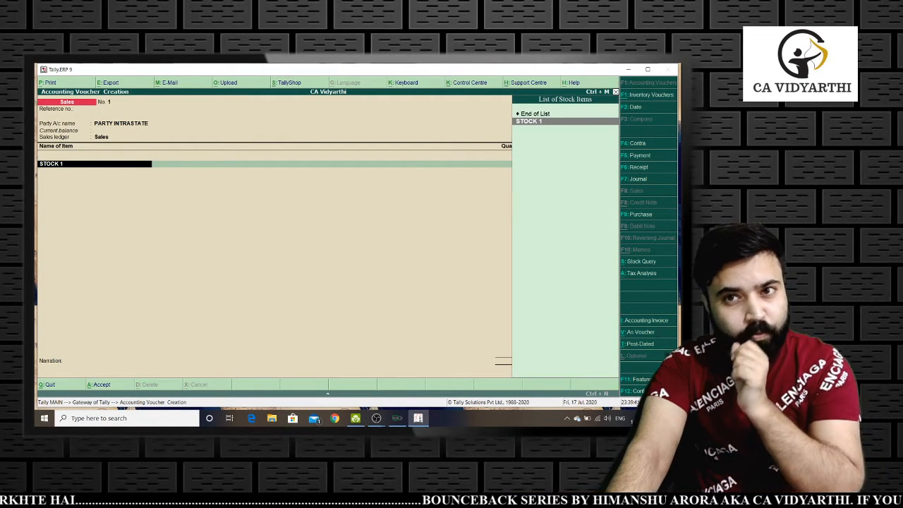
pyautogui.press('Return')
pyautogui.press('BackSpace')
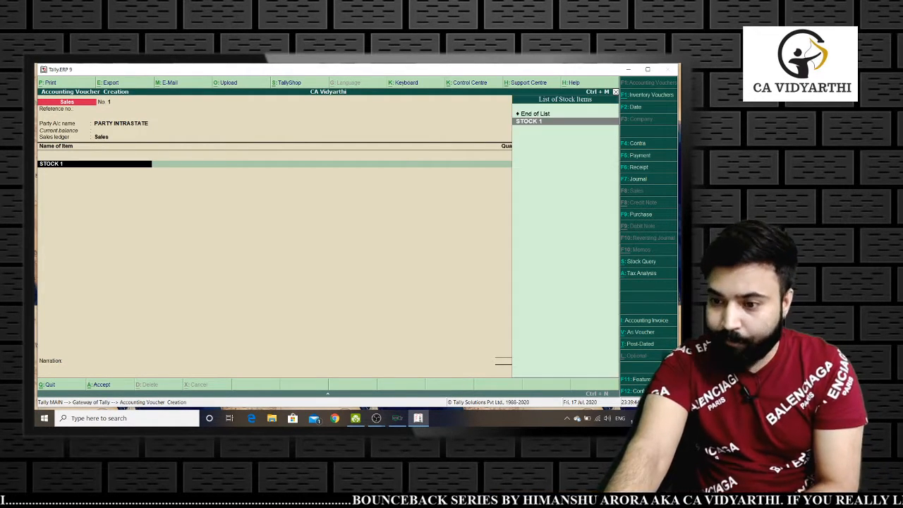
pyautogui.press('Return')
pyautogui.press('BackSpace')
pyautogui.press('Return')
pyautogui.press('BackSpace')
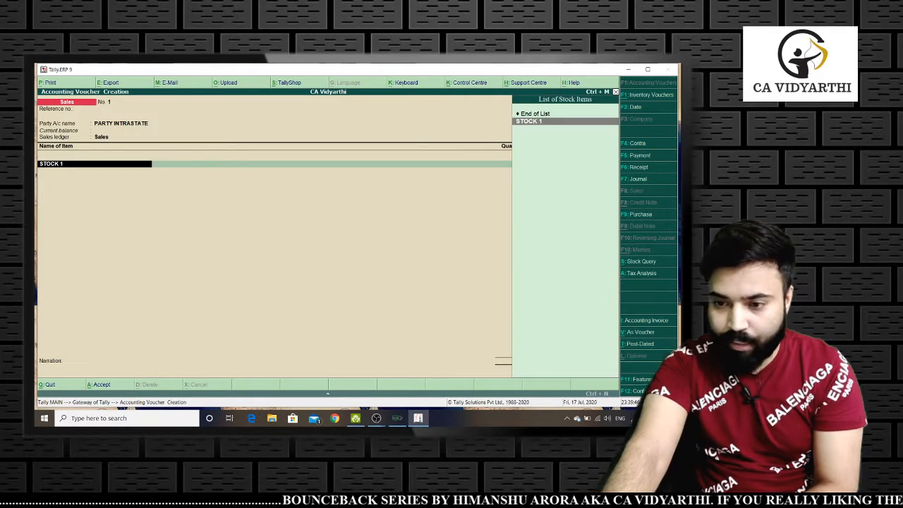
pyautogui.press('Return')
pyautogui.press('BackSpace')
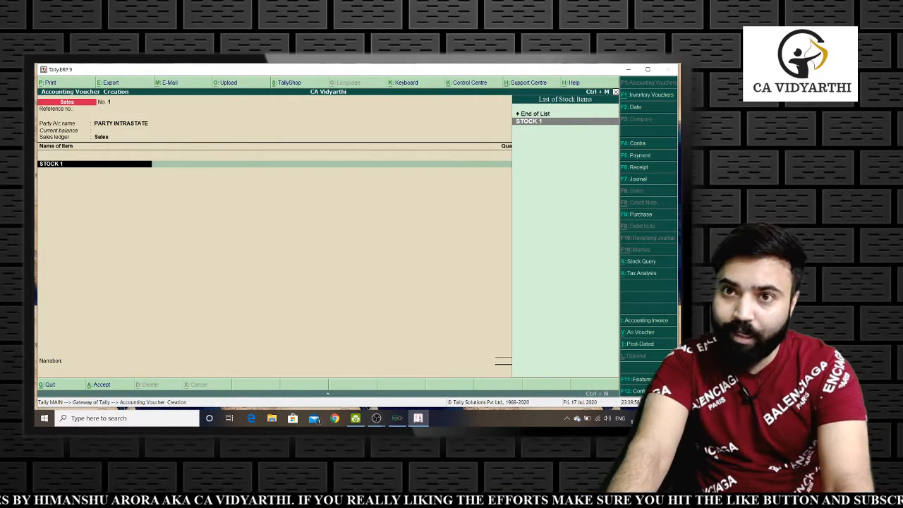
# Open STOCK 1 for alteration from the invoice, keeping its name, blank alias and Primary group
pyautogui.hotkey('ctrl', 'Return')
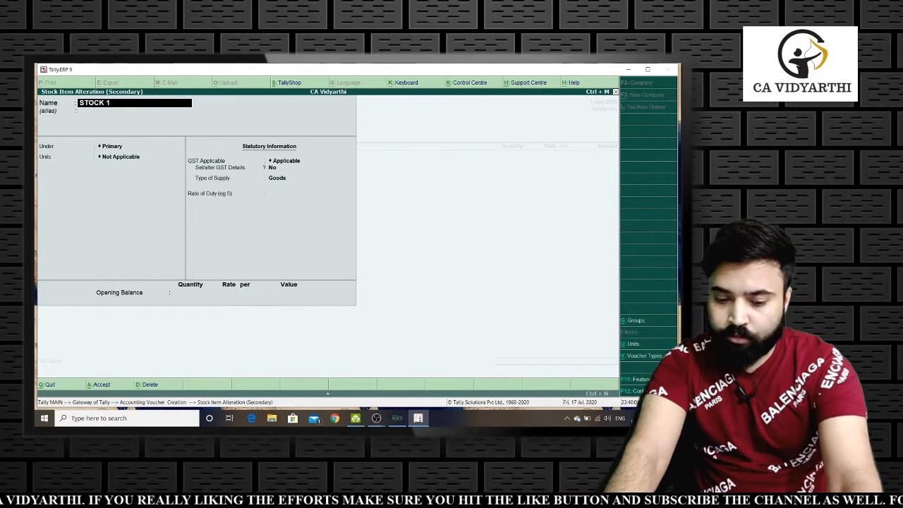
pyautogui.press('super')
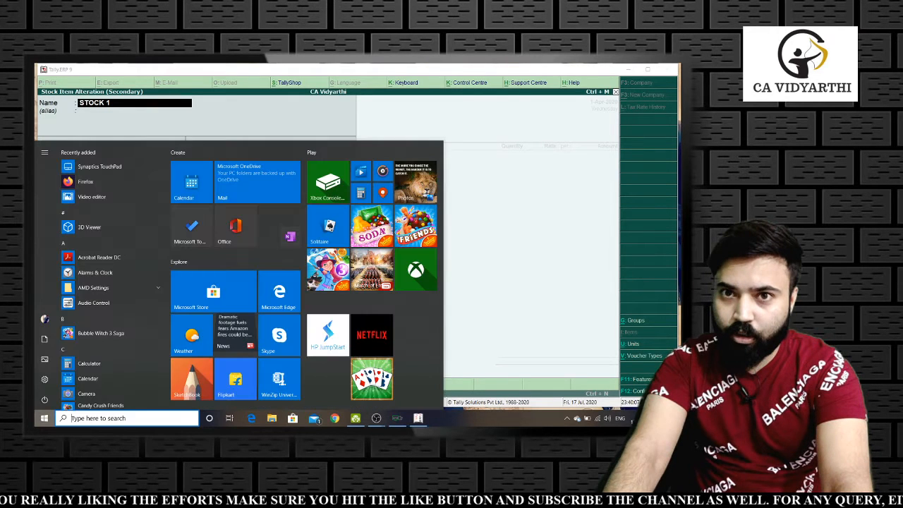
pyautogui.press('super')
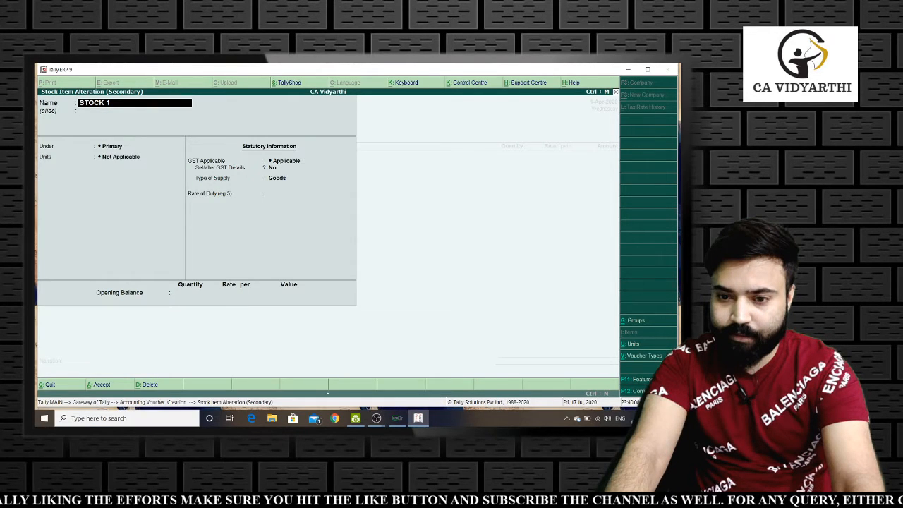
pyautogui.hotkey('alt', 'Tab')
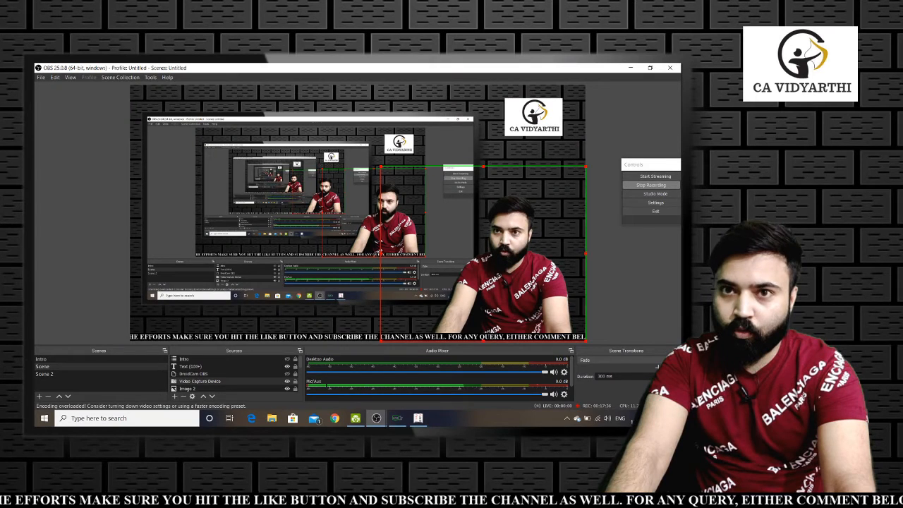
pyautogui.hotkey('alt', 'Tab')
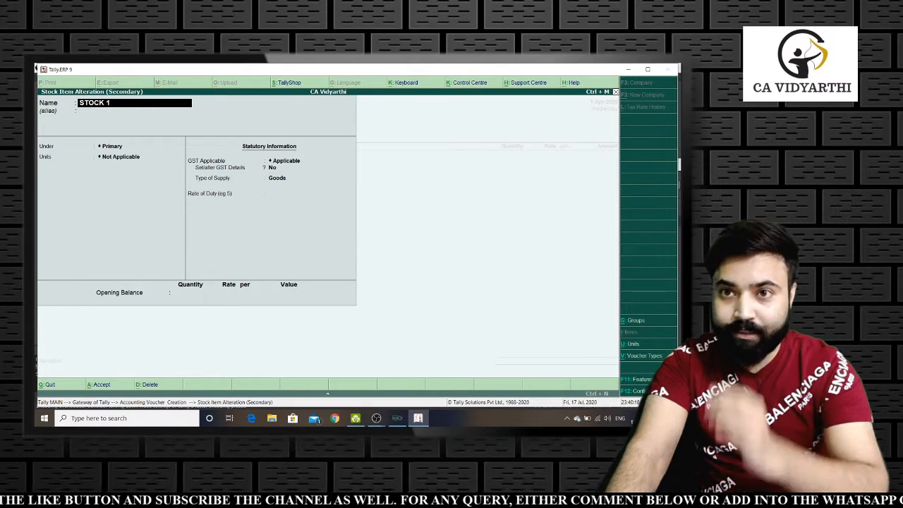
pyautogui.press('Return')
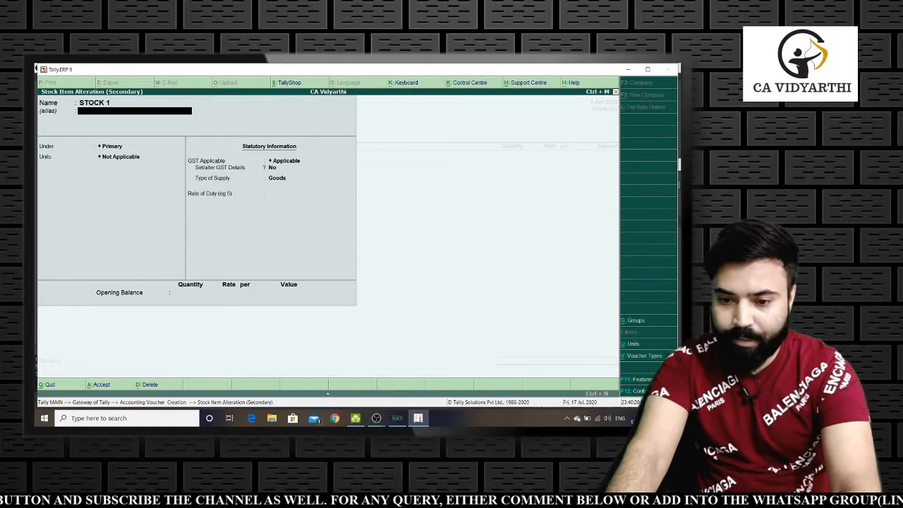
pyautogui.press('Return')
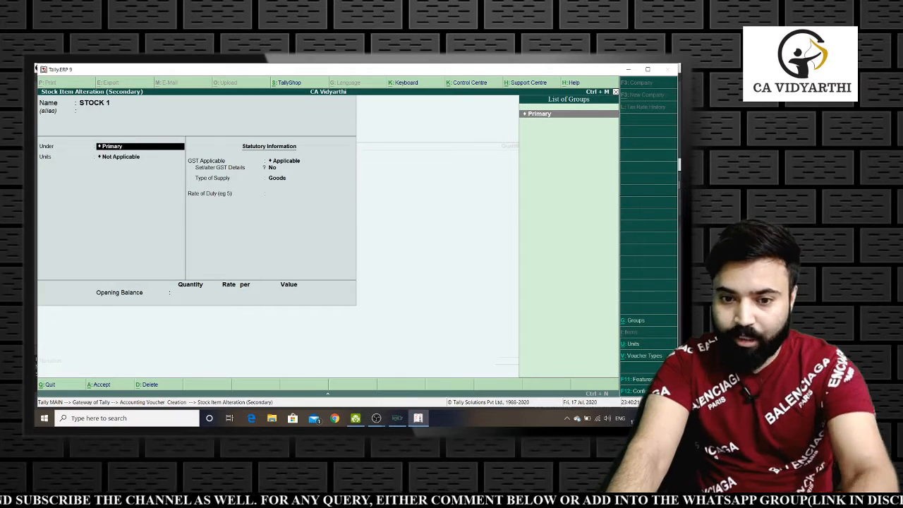
pyautogui.press('Return')
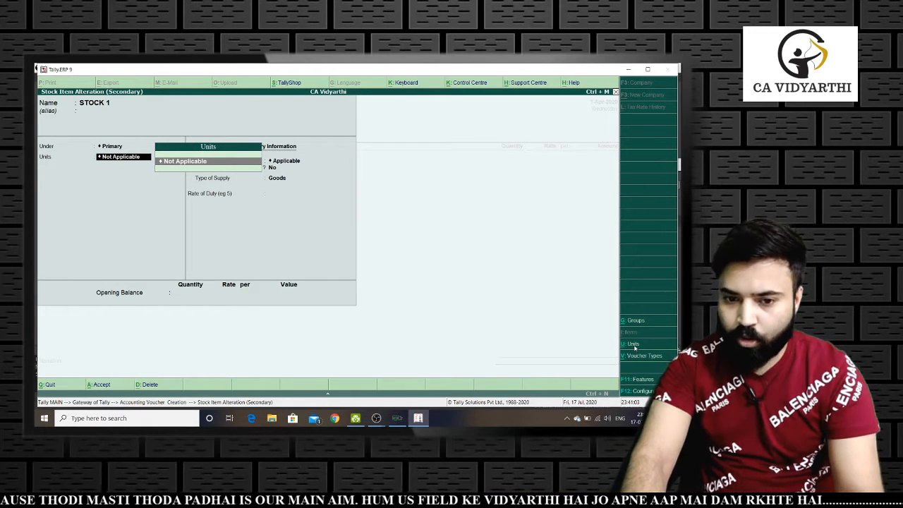
pyautogui.press('BackSpace')
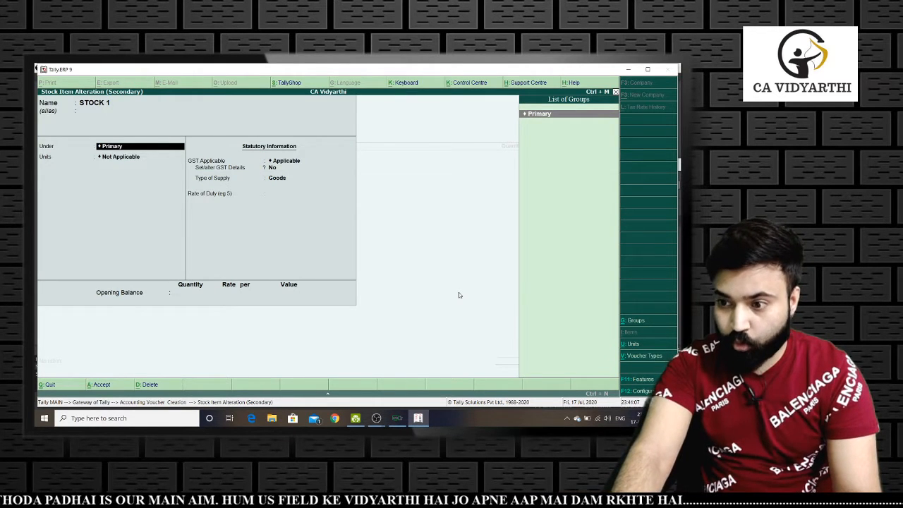
pyautogui.press('Return')
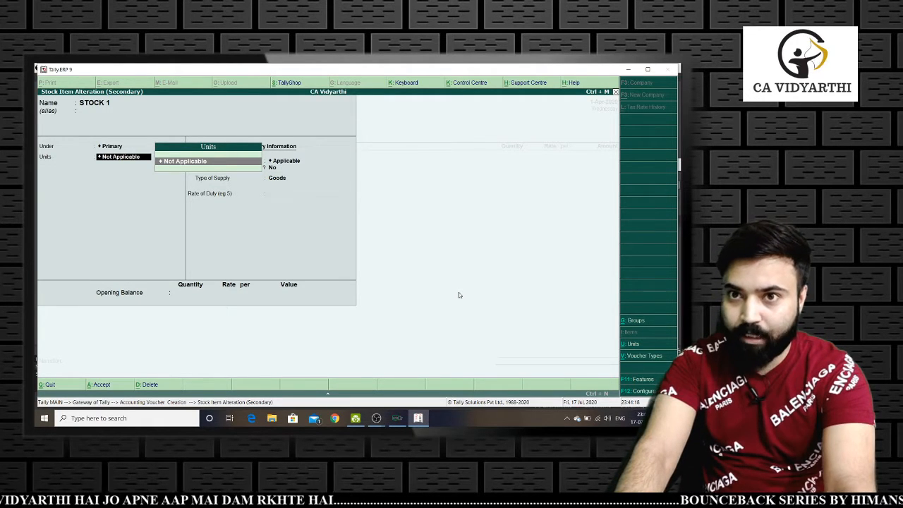
# Start a new simple unit of measure for STOCK 1 with the symbol NOs and formal name Number
pyautogui.hotkey('alt', 'c')
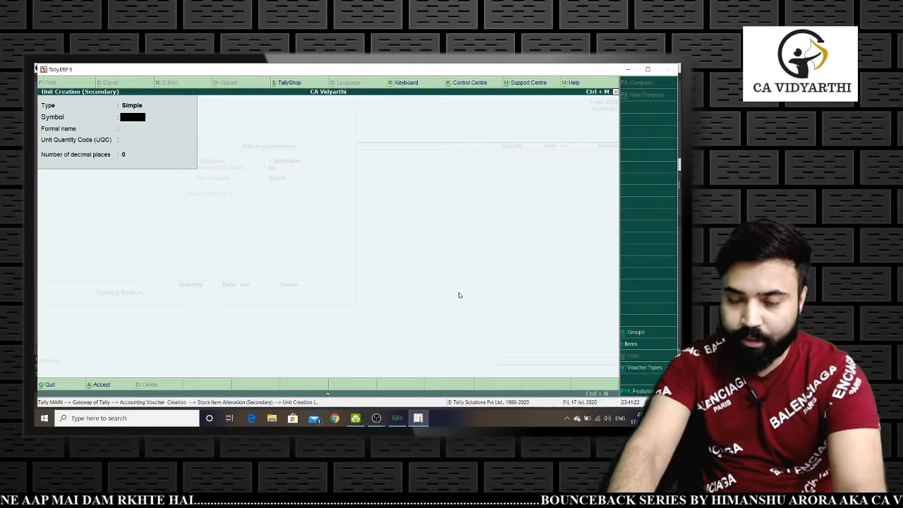
pyautogui.write('NO')
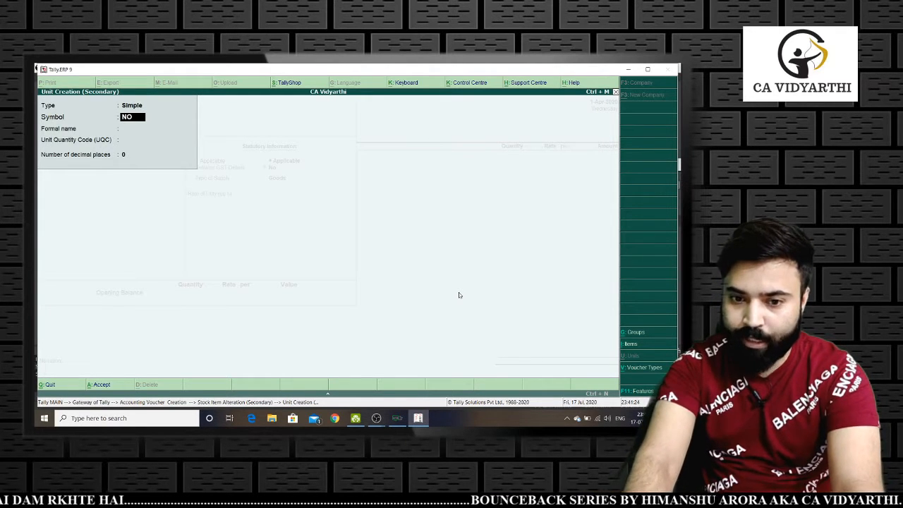
pyautogui.write('s')
pyautogui.press('Return')
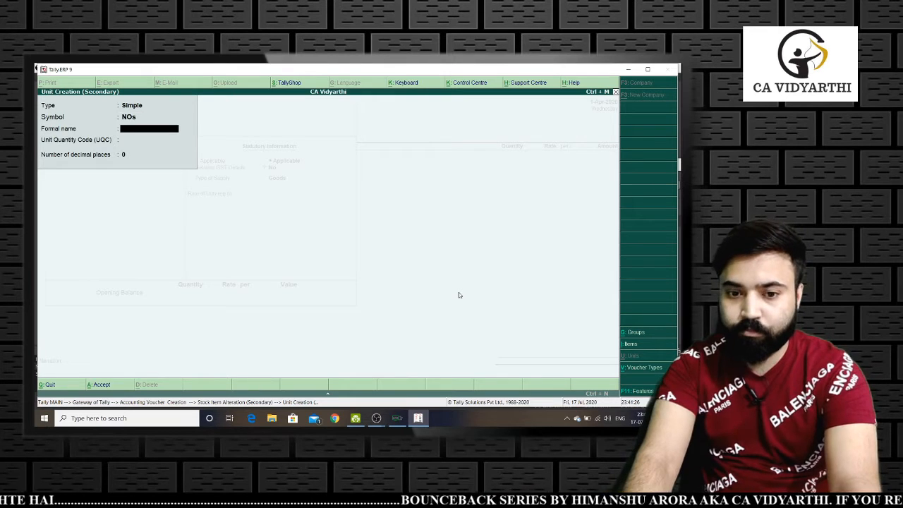
pyautogui.write('Num')
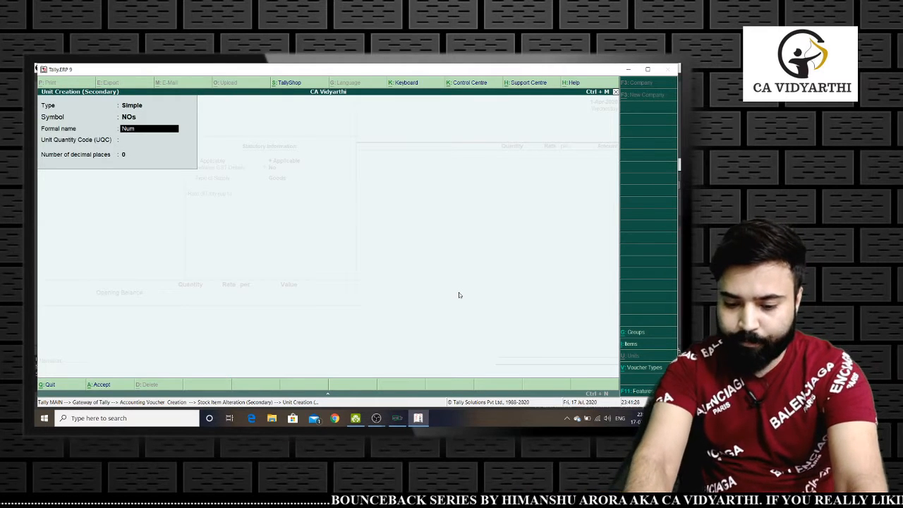
pyautogui.write('ber')
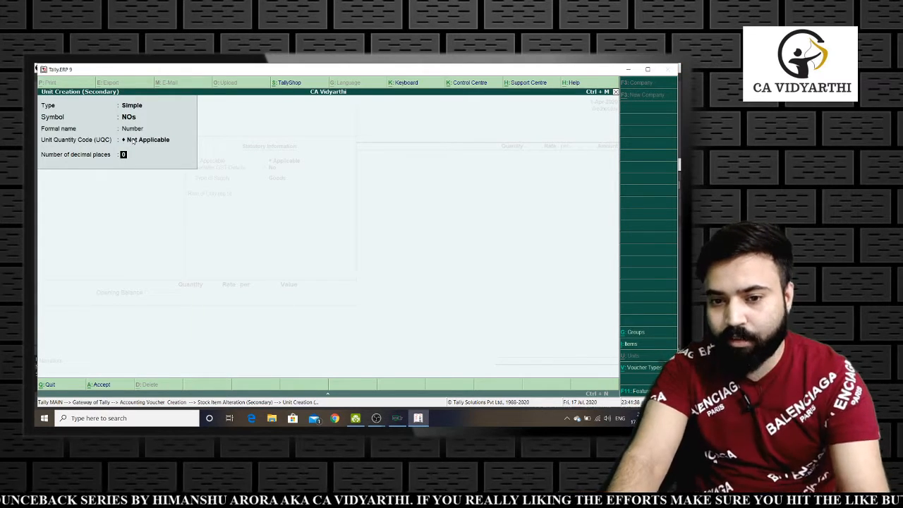
# Give the new unit the quantity code NOS-NUMBERS with 0 decimal places, save it and assign it to STOCK 1
pyautogui.click(133, 141)
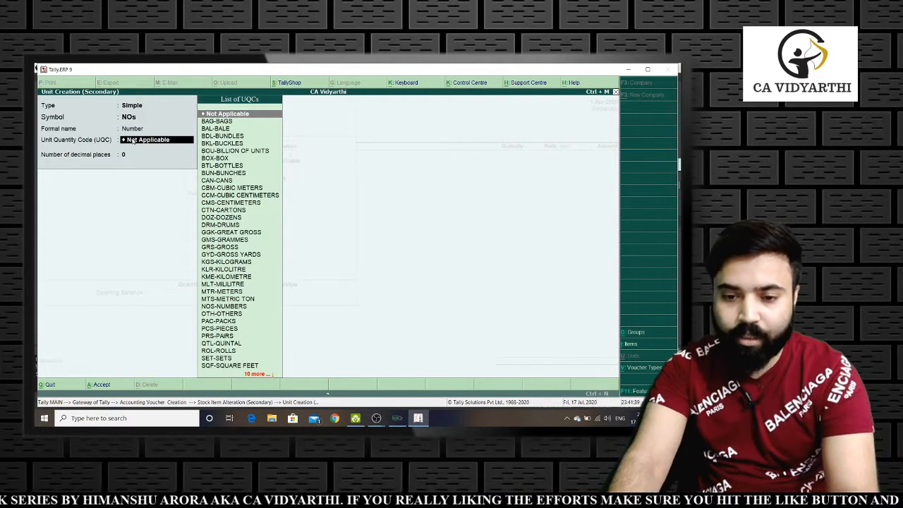
pyautogui.write('number')
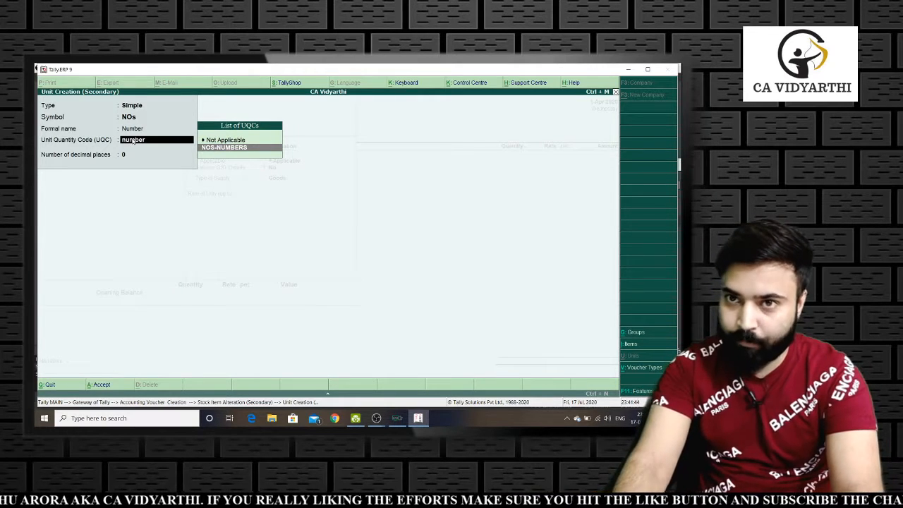
pyautogui.press('Return')
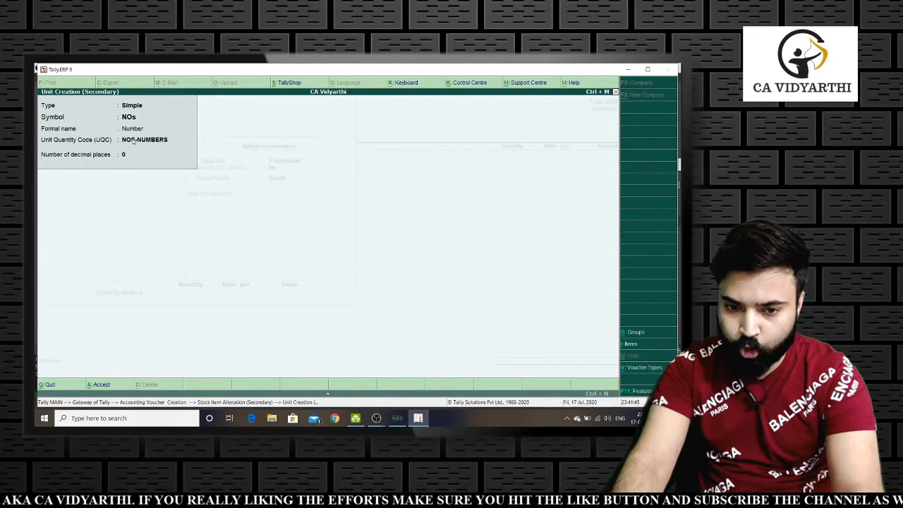
pyautogui.press('Return')
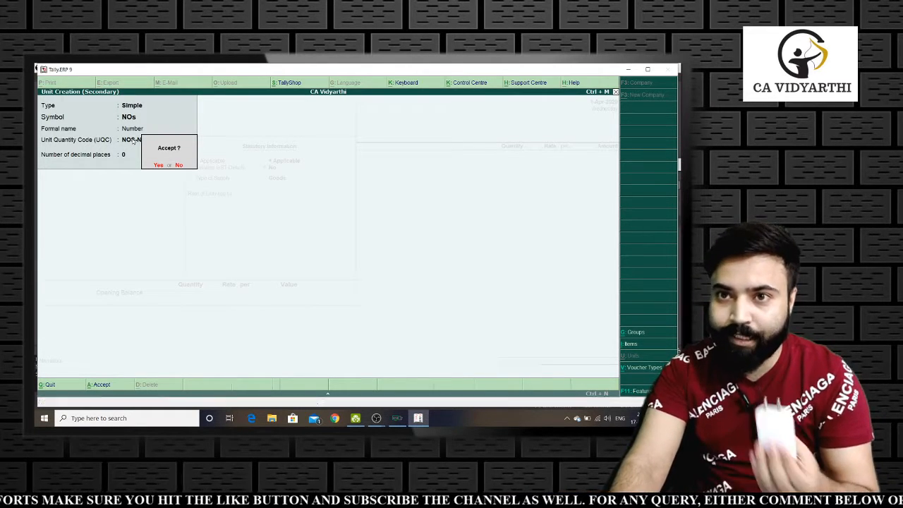
pyautogui.press('y')
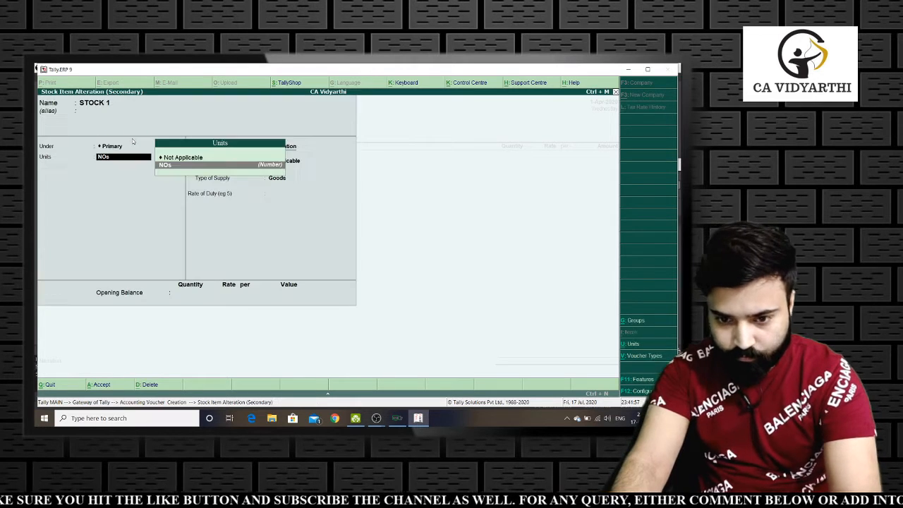
pyautogui.press('Return')
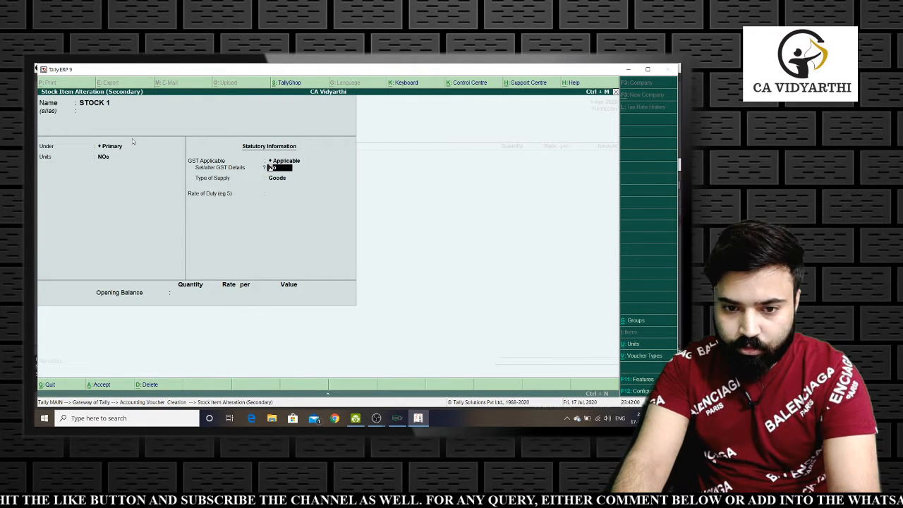
# Save the STOCK 1 alteration and enter 5 NOs of it on the invoice at a rate of 50 per NOs
pyautogui.press('Return')
pyautogui.hotkey('ctrl', 'a')
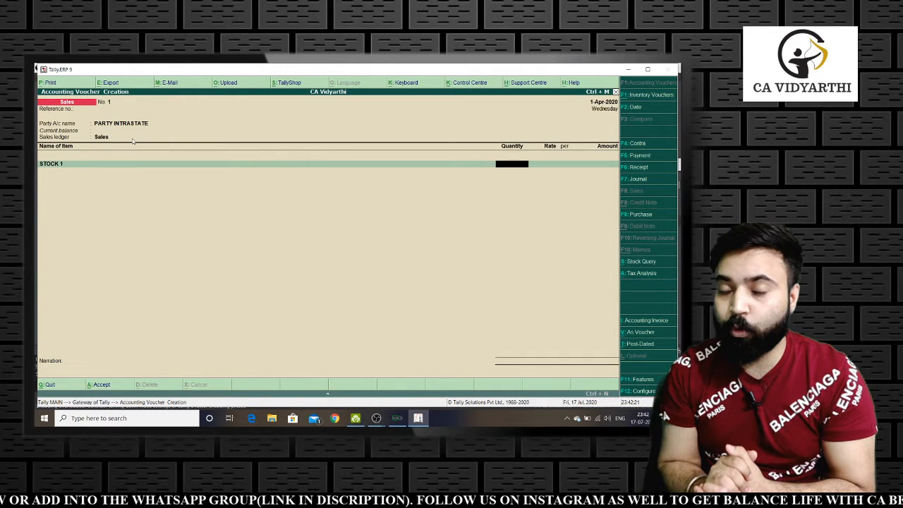
pyautogui.write('5')
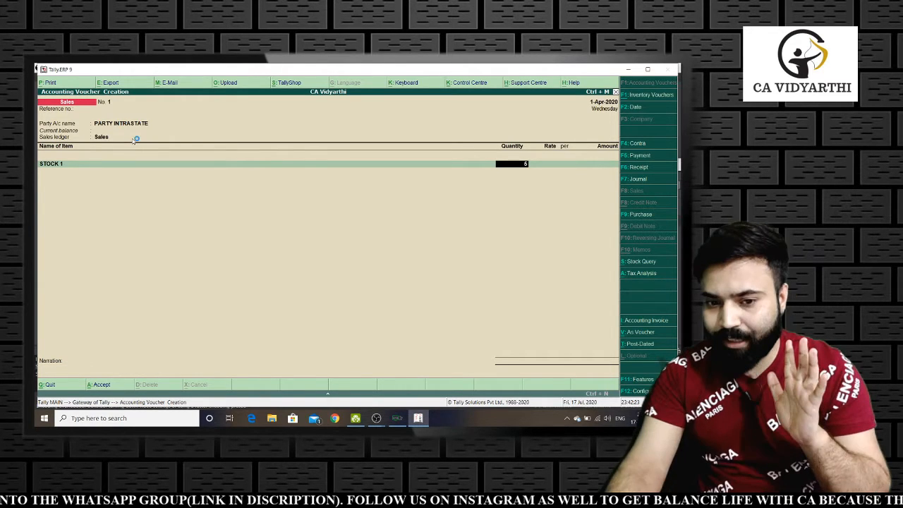
pyautogui.press('Return')
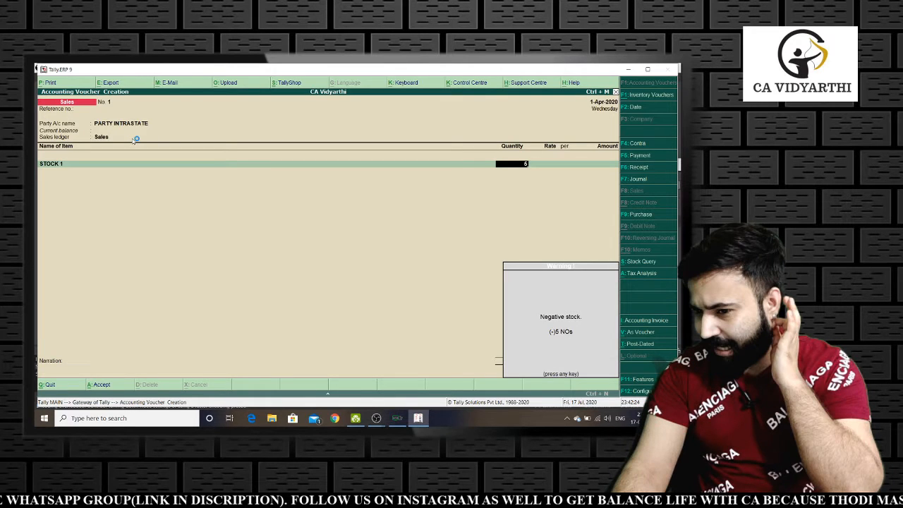
pyautogui.press('Return')
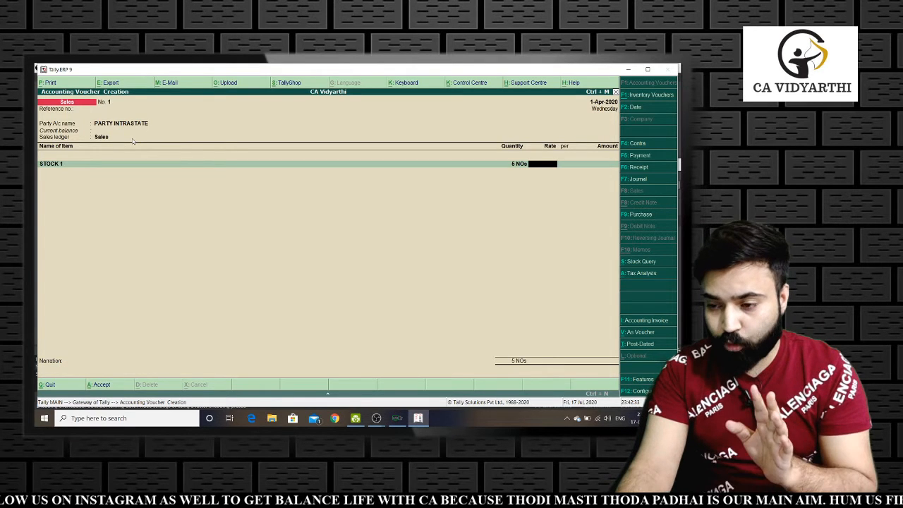
pyautogui.write('50')
pyautogui.press('Return')
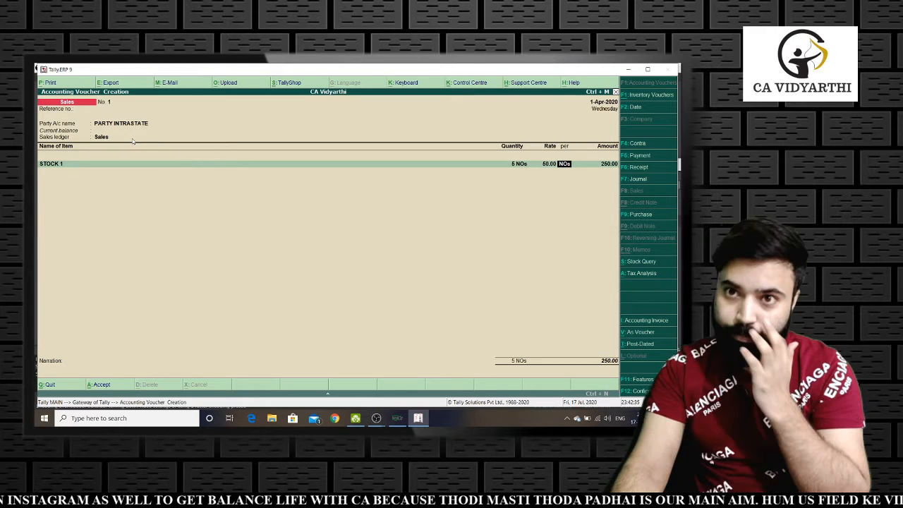
pyautogui.press('Return')
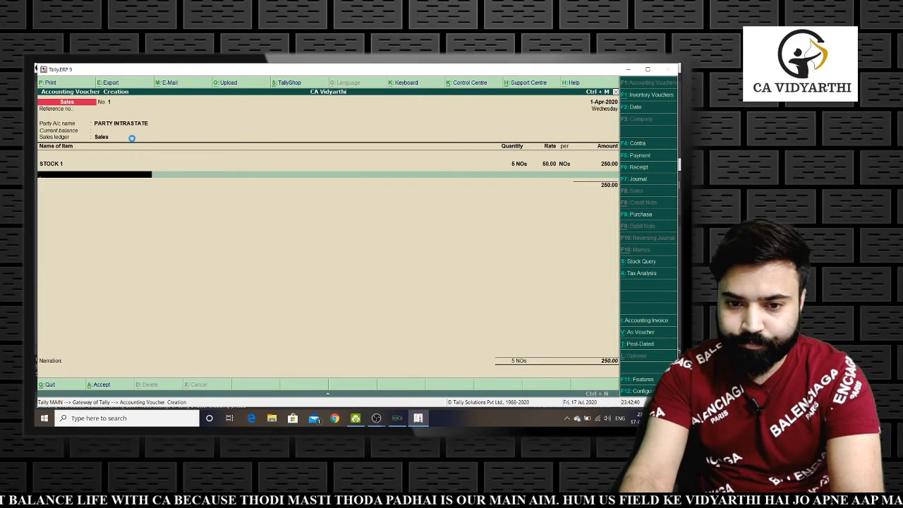
# Create a second stock item named Stock 2 under Primary, with the unit NOs and GST Applicable
pyautogui.hotkey('alt', 'c')
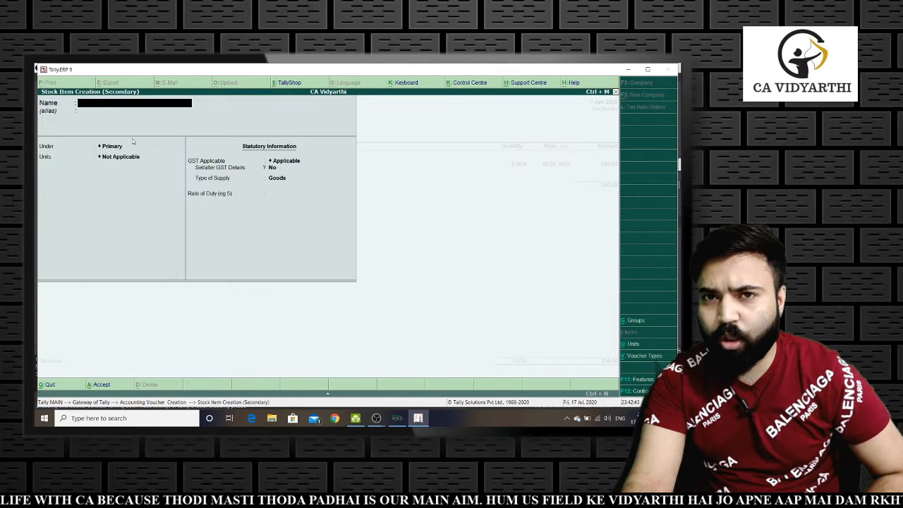
pyautogui.write('to')
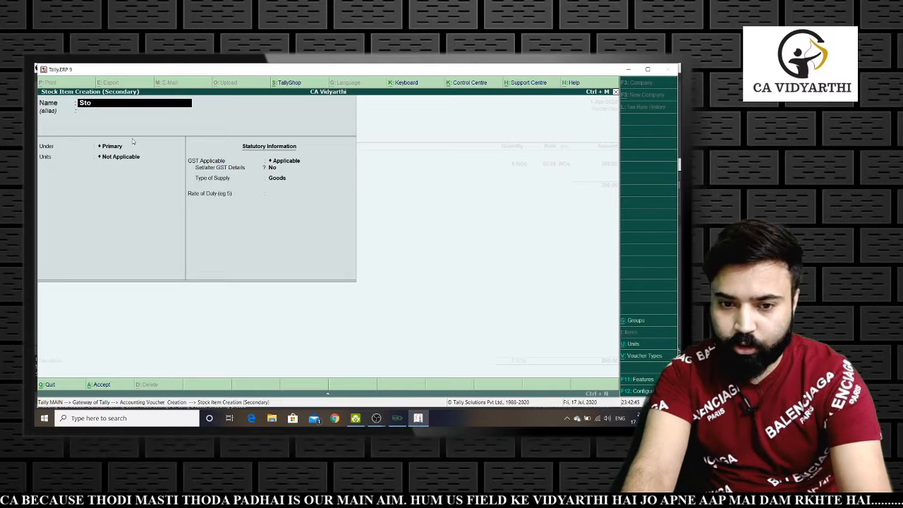
pyautogui.write('ck 2')
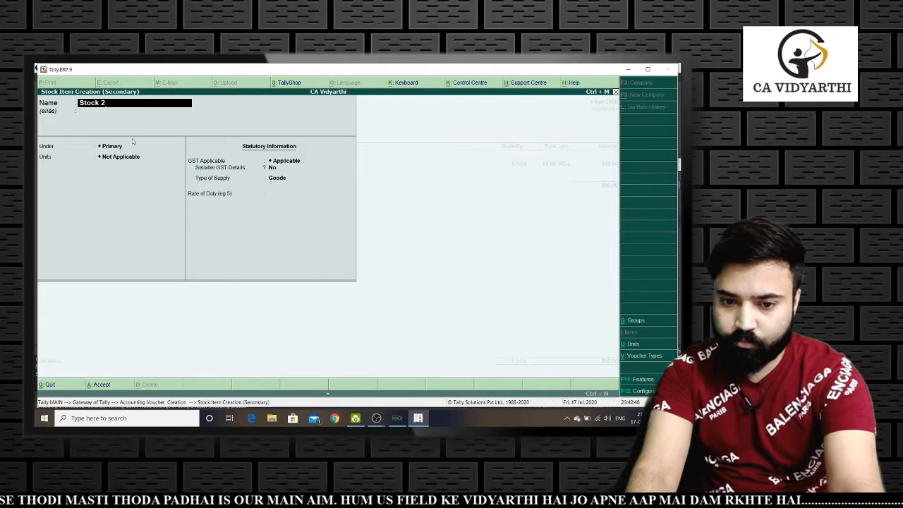
pyautogui.press('Return')
pyautogui.press('Return')
pyautogui.press('Return')
pyautogui.press('Down')
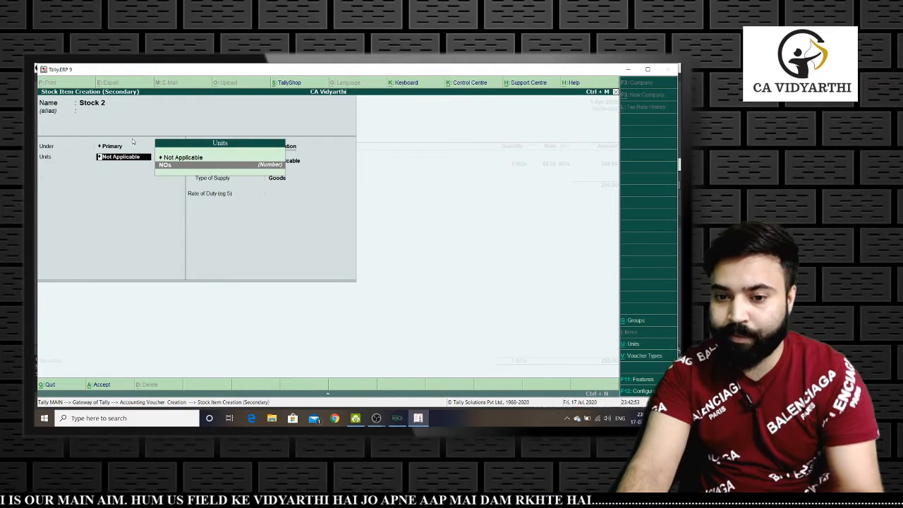
pyautogui.press('Return')
pyautogui.press('Return')
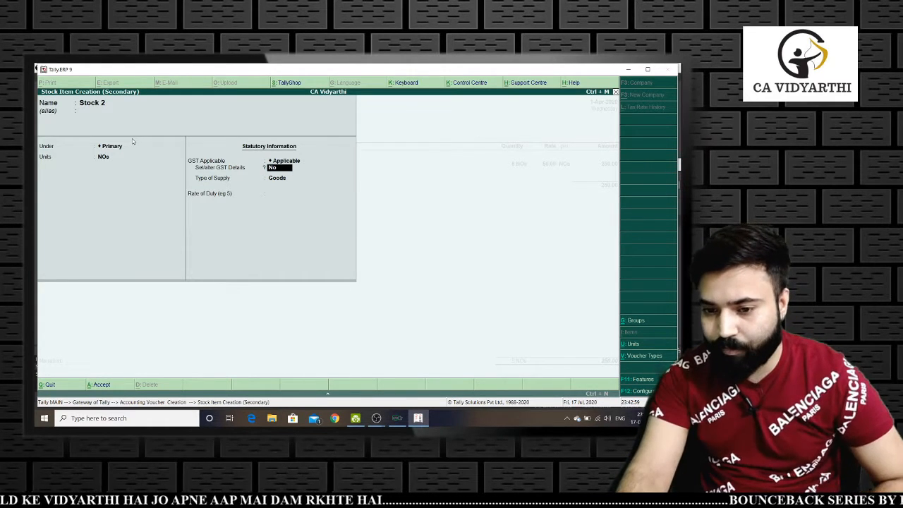
# Turn on GST details for Stock 2, keeping Undefined classification, blank HSN/SAC details and On Value calculation, and make it Taxable
pyautogui.press('y')
pyautogui.press('Return')
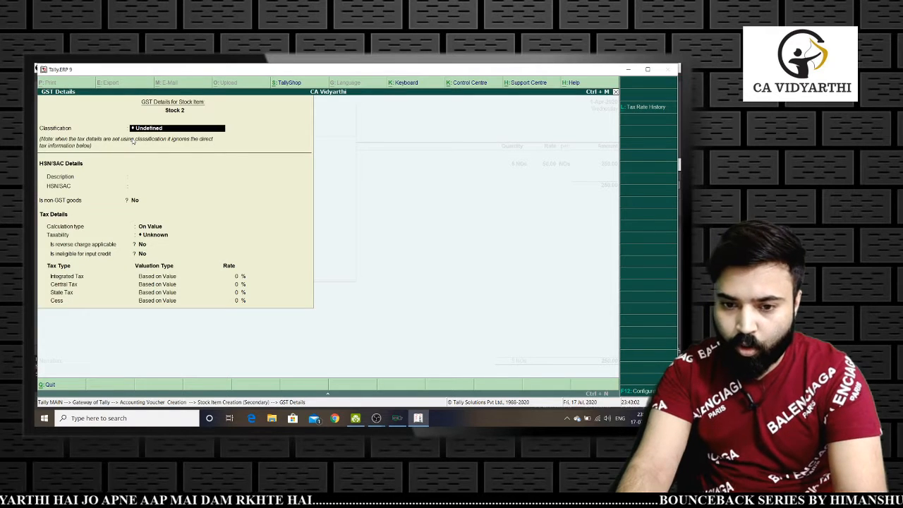
pyautogui.press('Return')
pyautogui.press('Return')
pyautogui.press('Return')
pyautogui.press('Return')
pyautogui.press('Return')
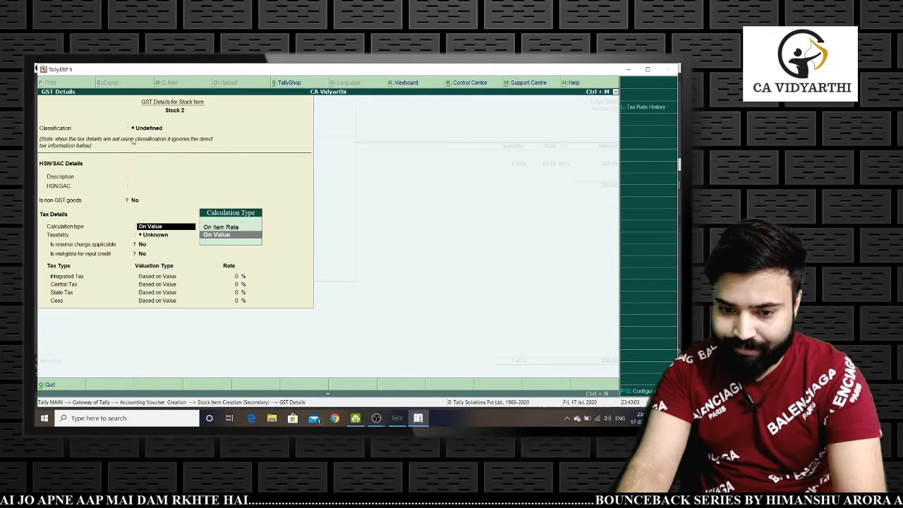
pyautogui.press('Down')
pyautogui.press('Down')
pyautogui.press('Down')
pyautogui.press('Return')
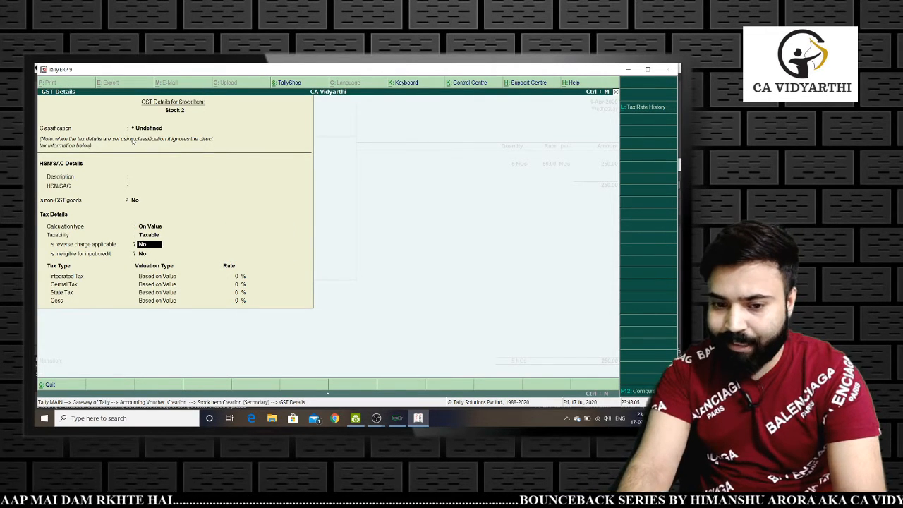
# Set Stock 2's rates to 12% integrated, 6% central, 6% state and 0% cess, and save it as Goods
pyautogui.press('Return')
pyautogui.press('Return')
pyautogui.press('Return')
pyautogui.press('Return')
pyautogui.press('Return')
pyautogui.press('Return')
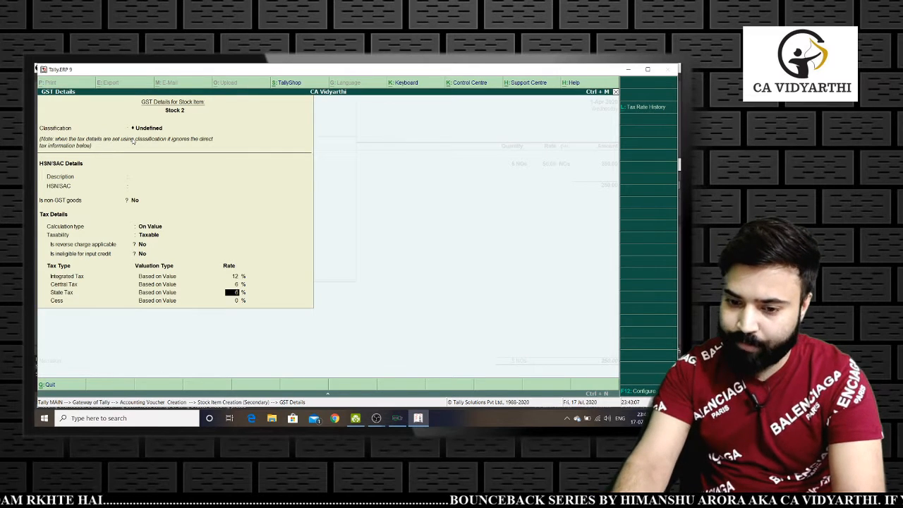
pyautogui.press('Return')
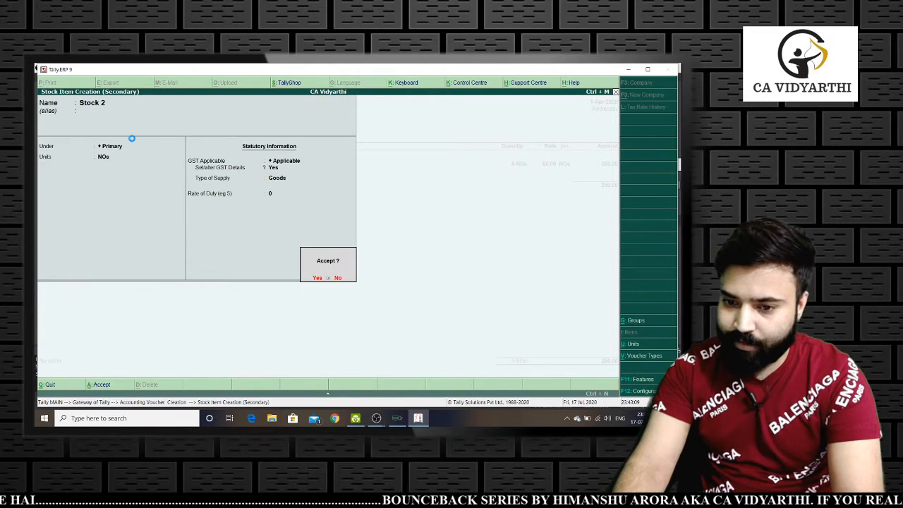
pyautogui.press('Return')
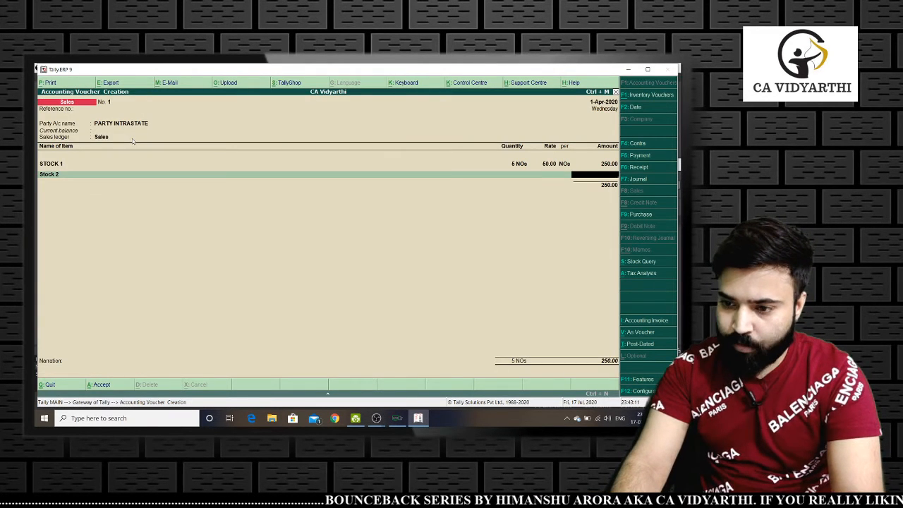
# Enter 10 NOs of Stock 2 at a rate of 35 per NOs and finish the invoice's item list
pyautogui.press('BackSpace')
pyautogui.write('10')
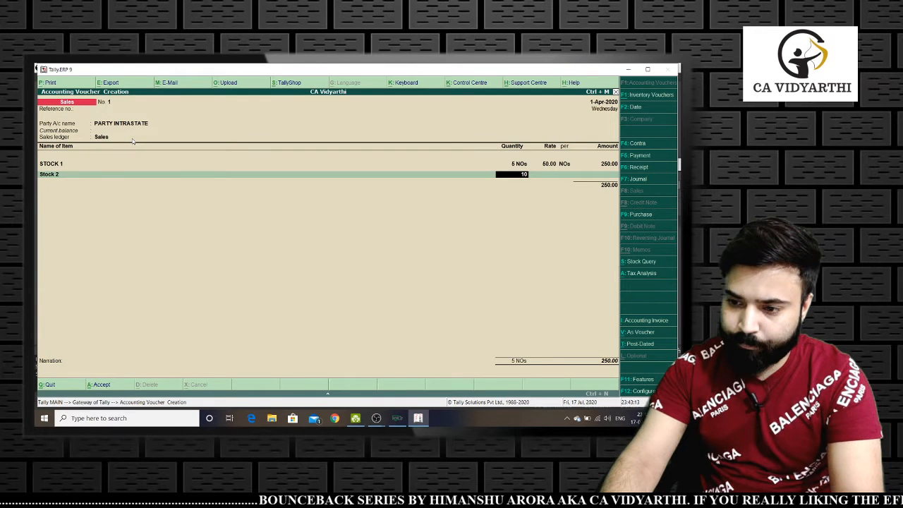
pyautogui.press('Return')
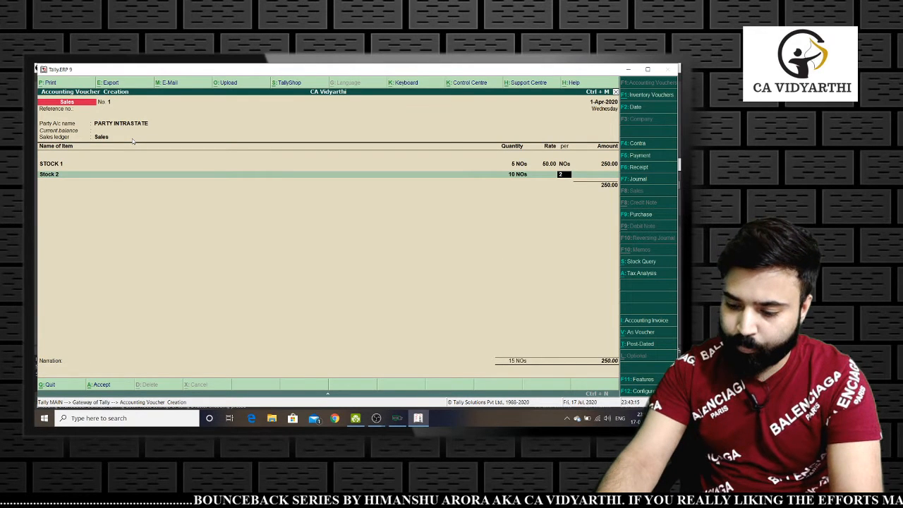
pyautogui.write('2')
pyautogui.press('BackSpace')
pyautogui.write('35')
pyautogui.press('Return')
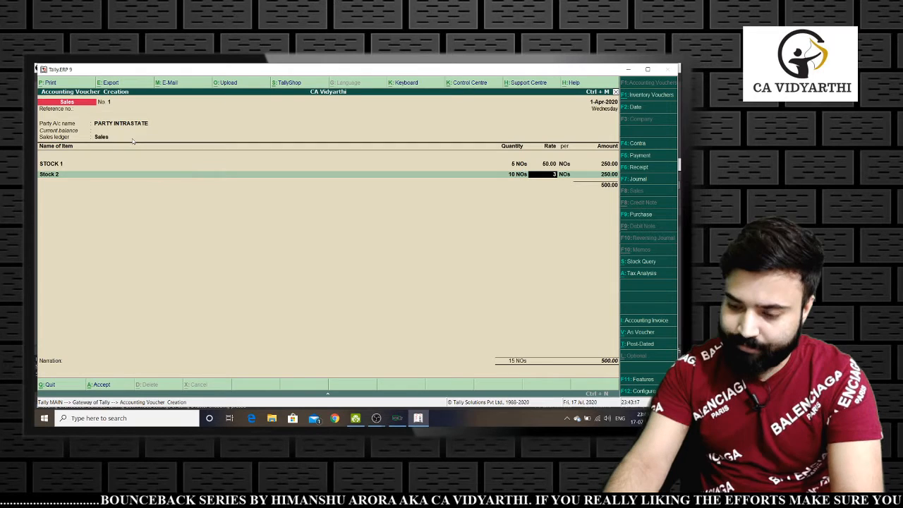
pyautogui.press('Return')
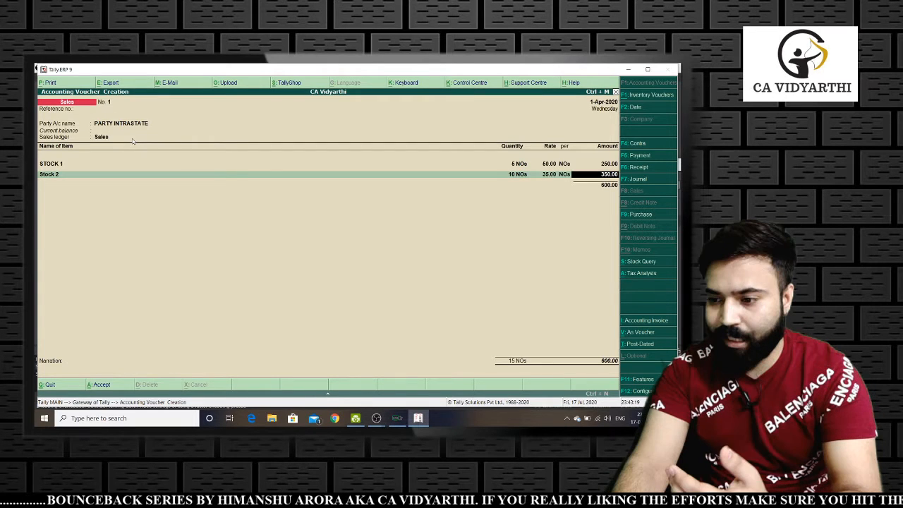
pyautogui.press('Return')
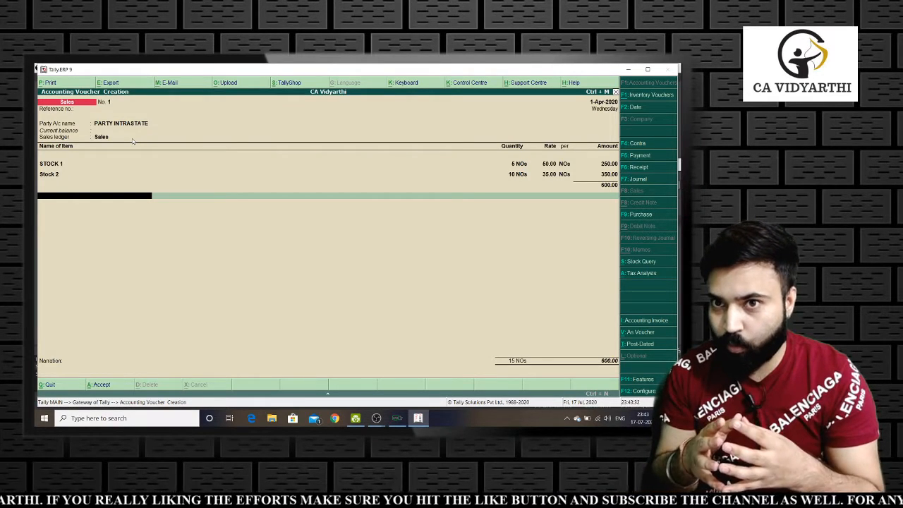
# Add the CGST and SGST ledgers below the stock items with their automatically calculated tax amounts
pyautogui.write('cgst')
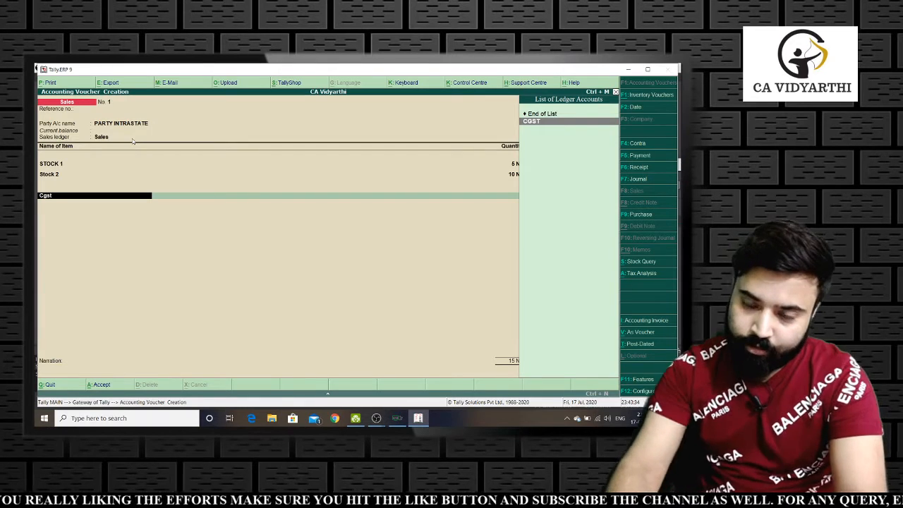
pyautogui.press('Return')
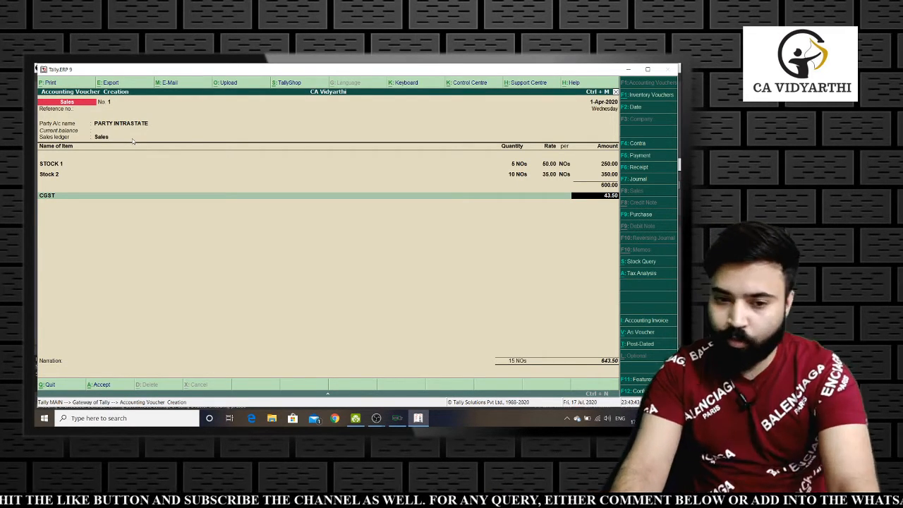
pyautogui.press('Return')
pyautogui.write('Sgs')
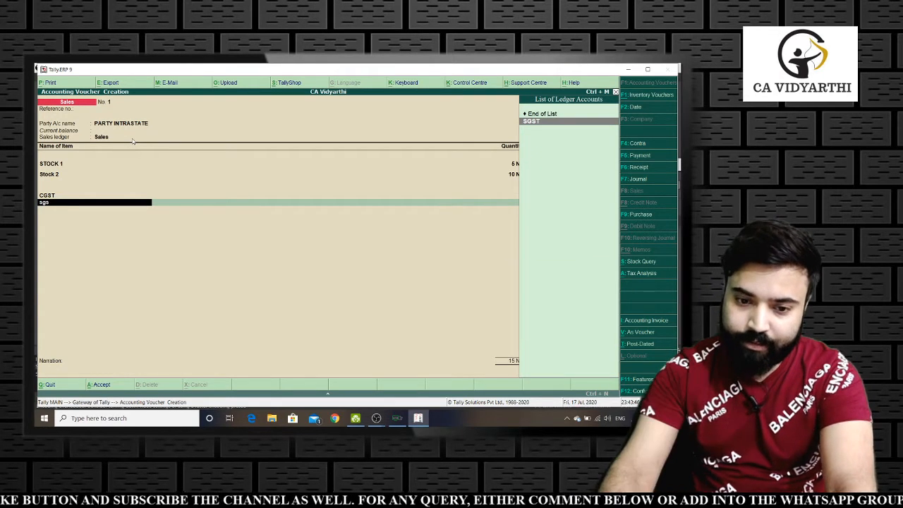
pyautogui.press('Return')
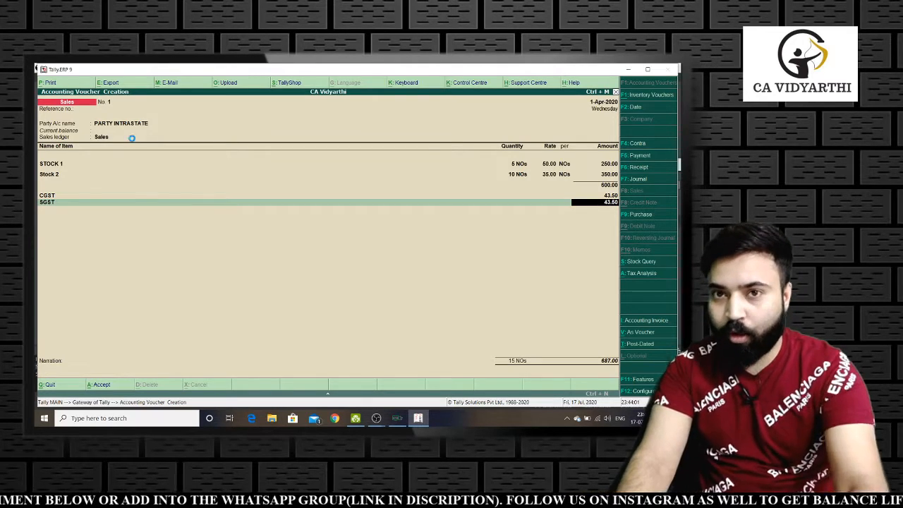
# Examine the detailed tax analysis of the invoice, comparing the central and state tax on STOCK 1 and Stock 2
pyautogui.hotkey('alt', 'a')
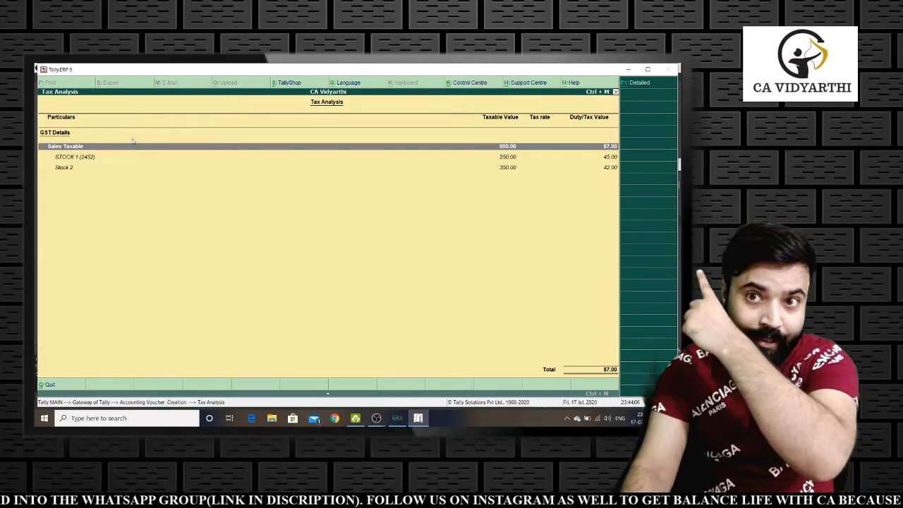
pyautogui.hotkey('alt', 'F1')
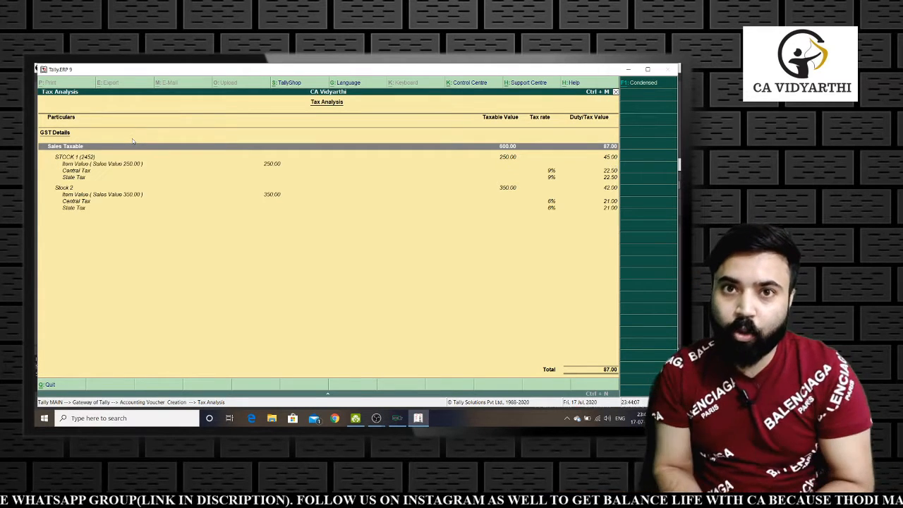
pyautogui.press('Down')
pyautogui.press('Down')
pyautogui.press('Down')
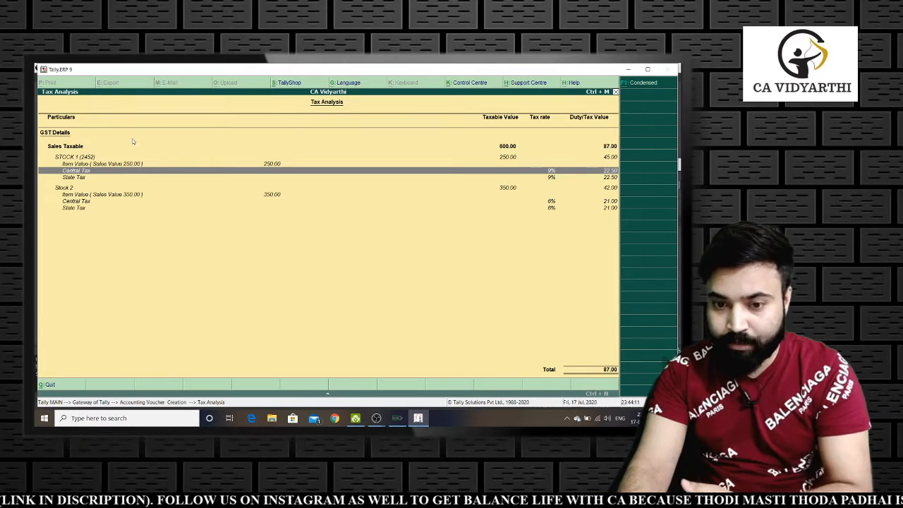
pyautogui.press('Down')
pyautogui.press('Down')
pyautogui.press('Down')
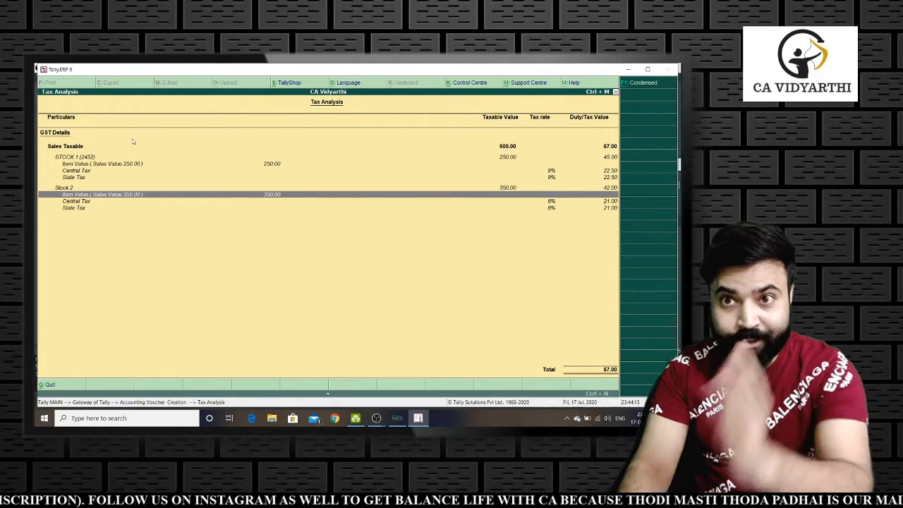
pyautogui.press('Down')
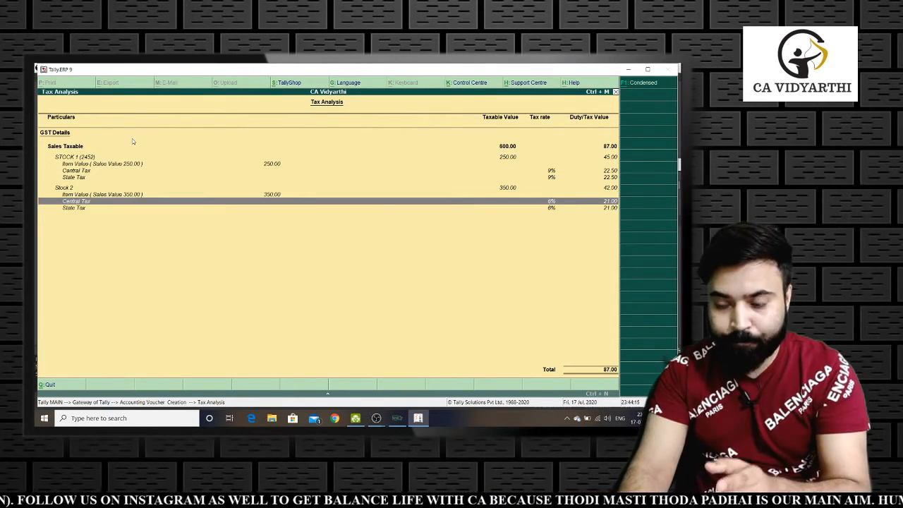
pyautogui.press('Down')
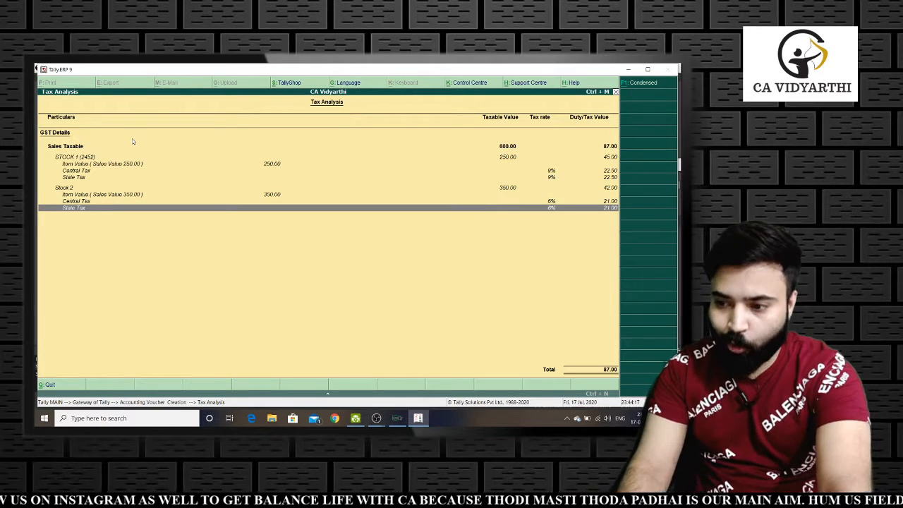
pyautogui.press('Up')
pyautogui.press('Up')
pyautogui.press('Up')
pyautogui.press('Down')
pyautogui.press('Down')
pyautogui.press('Escape')
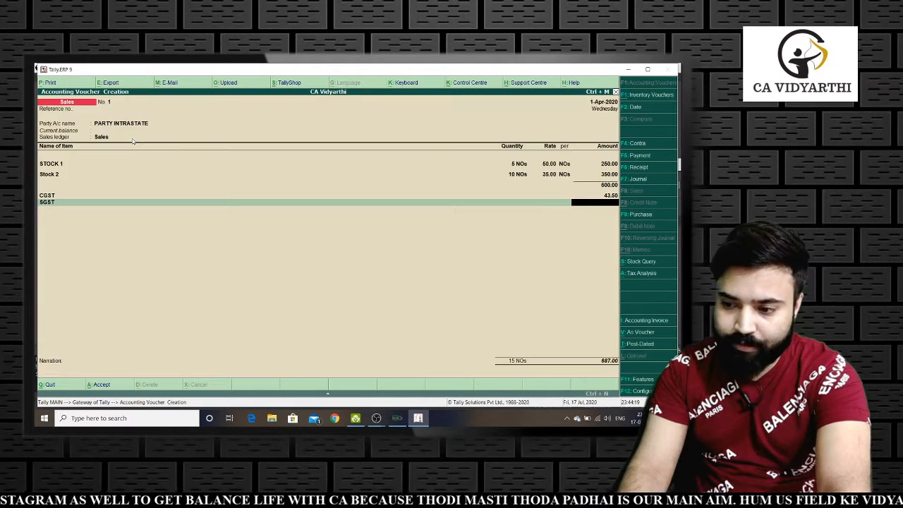
# Accept the SGST amount and open the sales voucher's Tax Invoice with print preview turned on
pyautogui.press('Return')
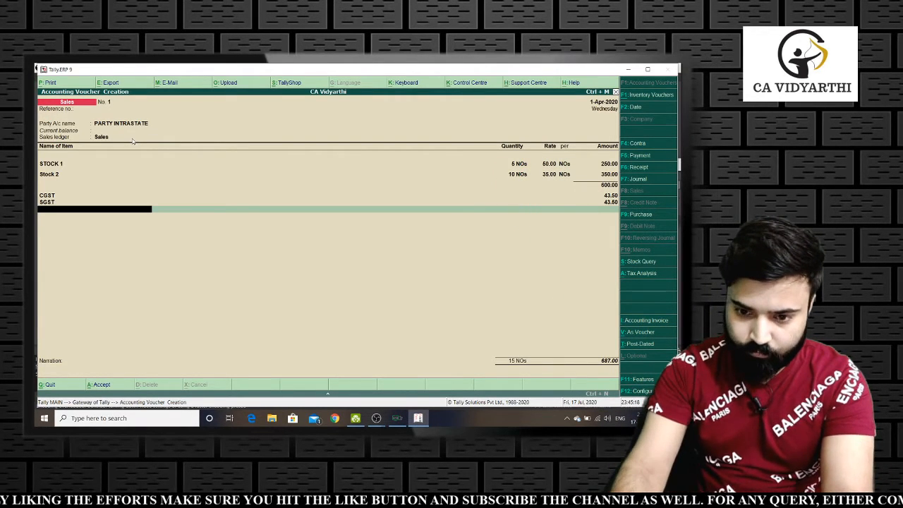
pyautogui.hotkey('alt', 'p')
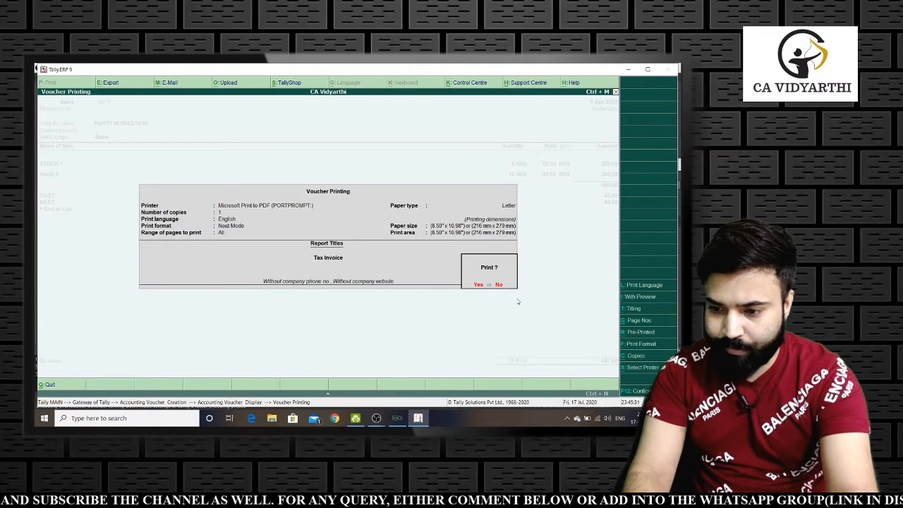
pyautogui.press('Escape')
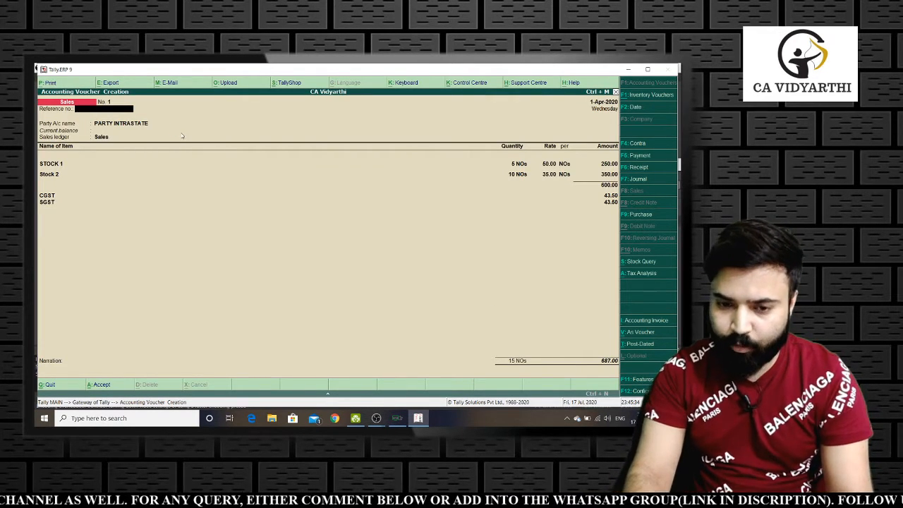
pyautogui.hotkey('alt', 'p')
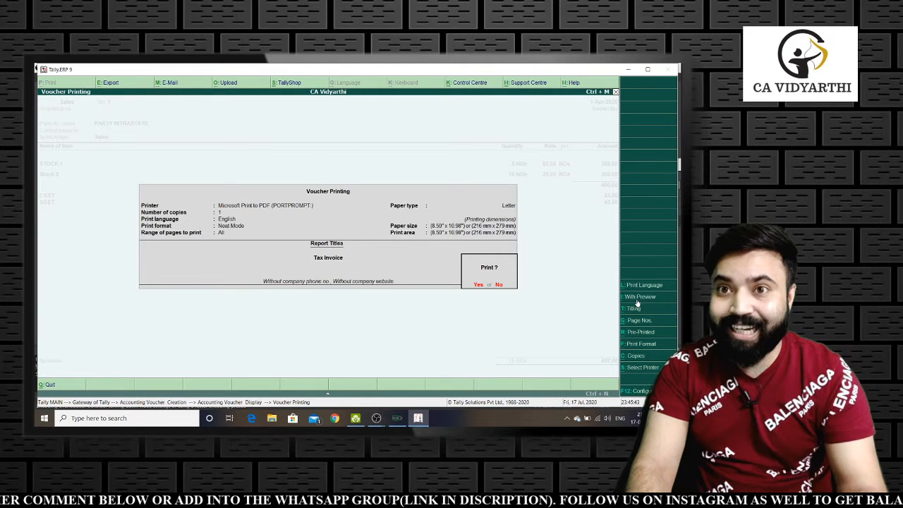
pyautogui.click(636, 299)
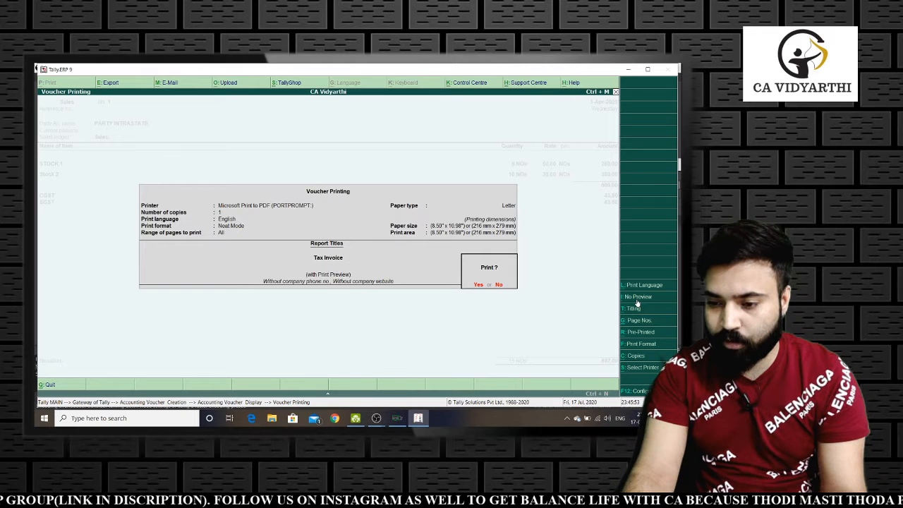
pyautogui.press('Return')
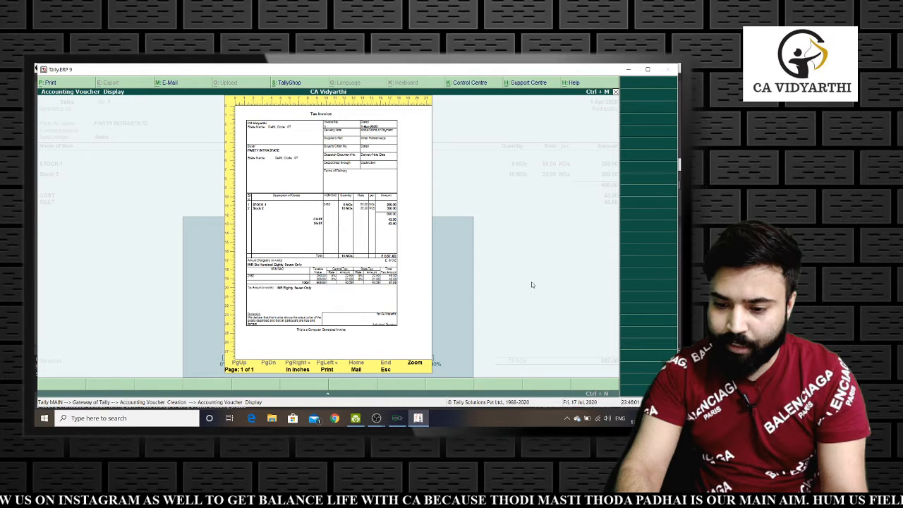
# Examine the previewed Tax Invoice at readable size, from the buyer details through the item lines to the tax breakdown and declaration
pyautogui.hotkey('alt', 'z')
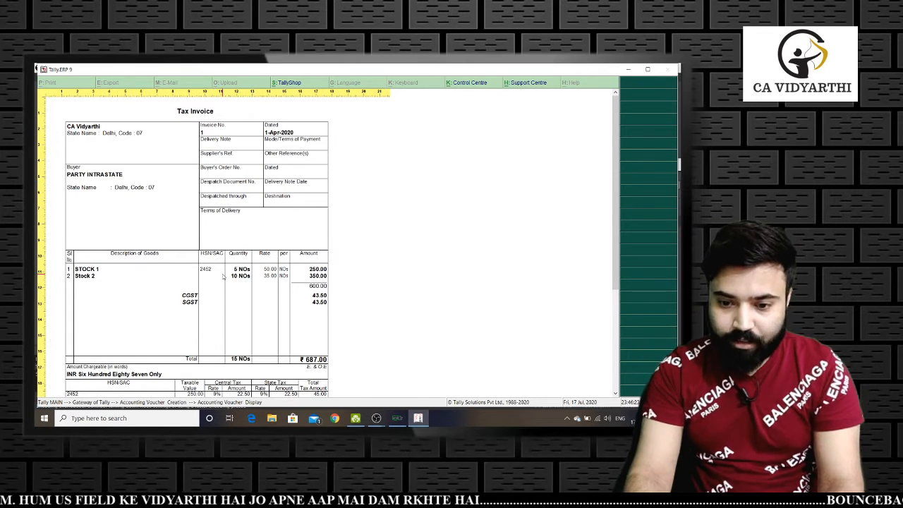
pyautogui.scroll(-1, 223, 274)
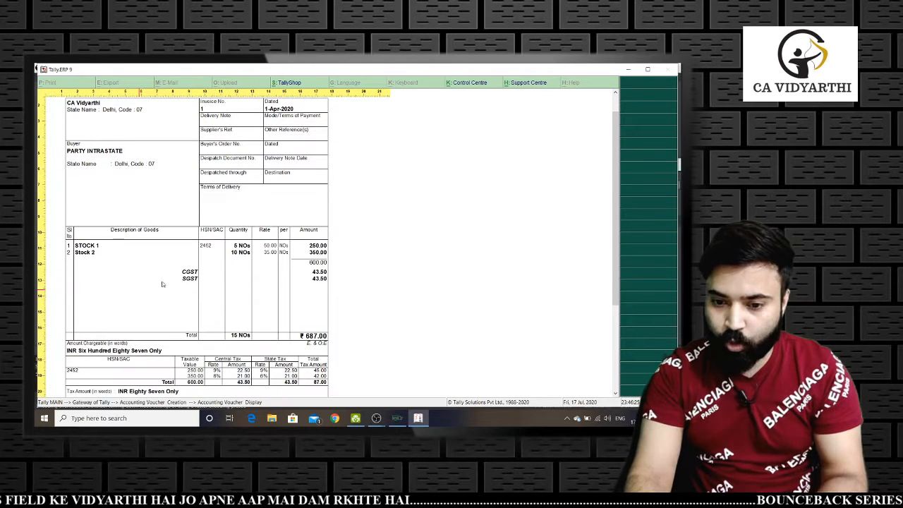
pyautogui.scroll(-1, 188, 306)
pyautogui.scroll(-1, 177, 338)
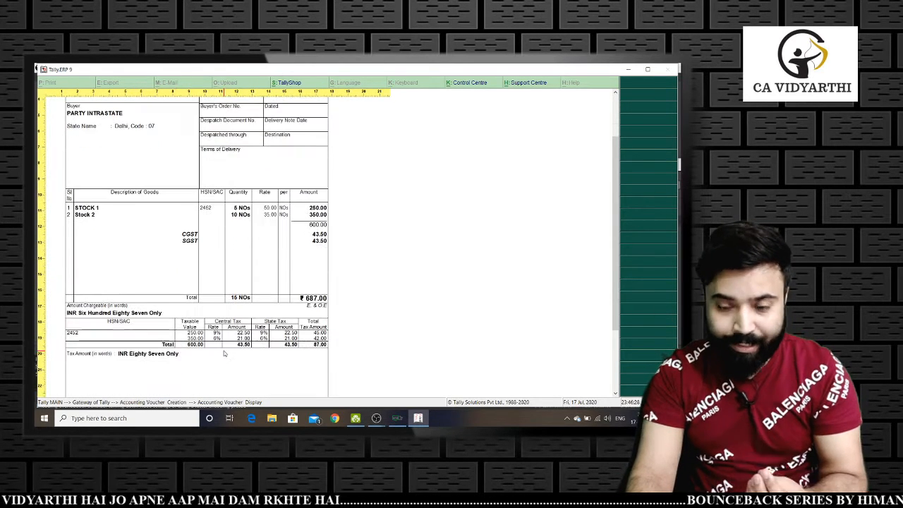
pyautogui.scroll(-1, 158, 364)
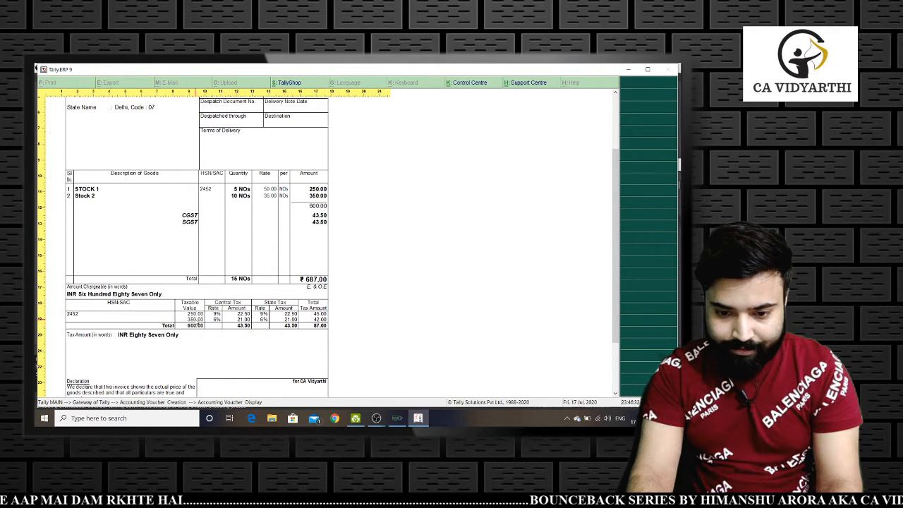
pyautogui.scroll(-1, 227, 359)
pyautogui.scroll(-1, 226, 359)
pyautogui.scroll(-1, 176, 383)
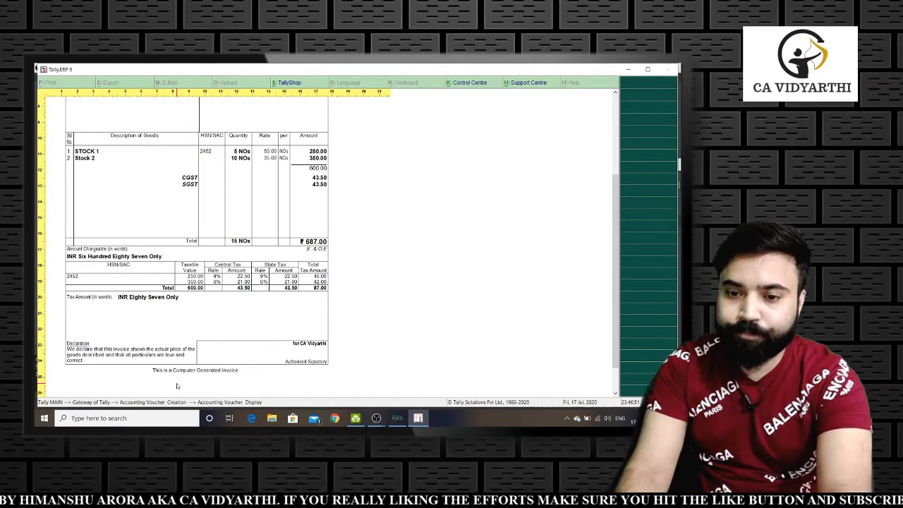
pyautogui.hotkey('alt', 'z')
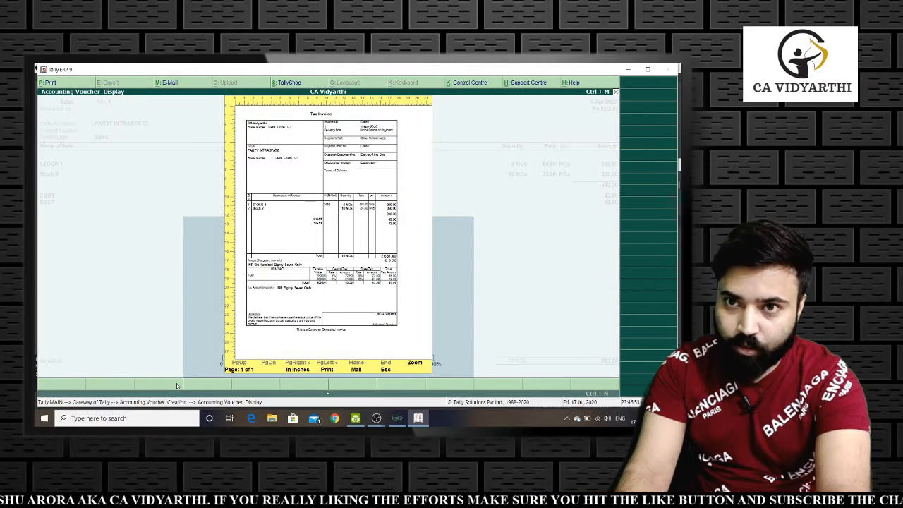
pyautogui.press('Escape')
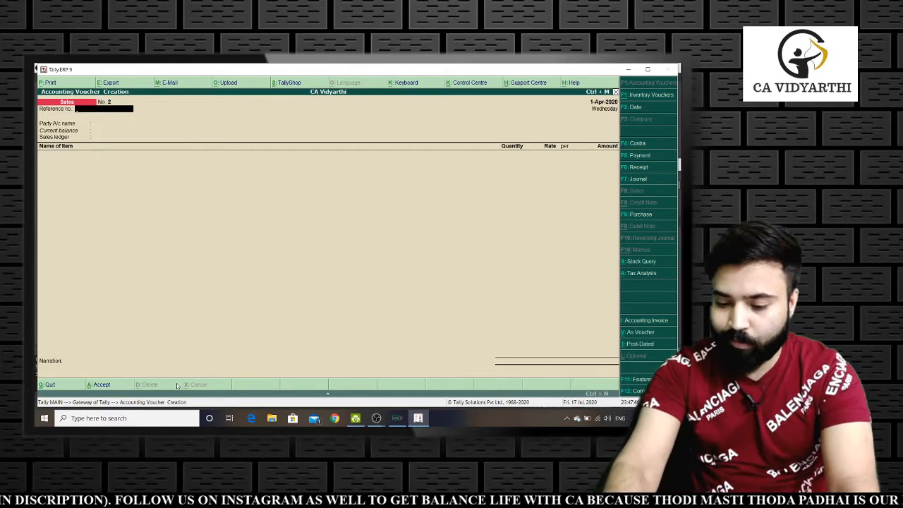
# Switch sales voucher No. 2 to accounting invoice mode and go to its party account selection
pyautogui.hotkey('alt', 'i')
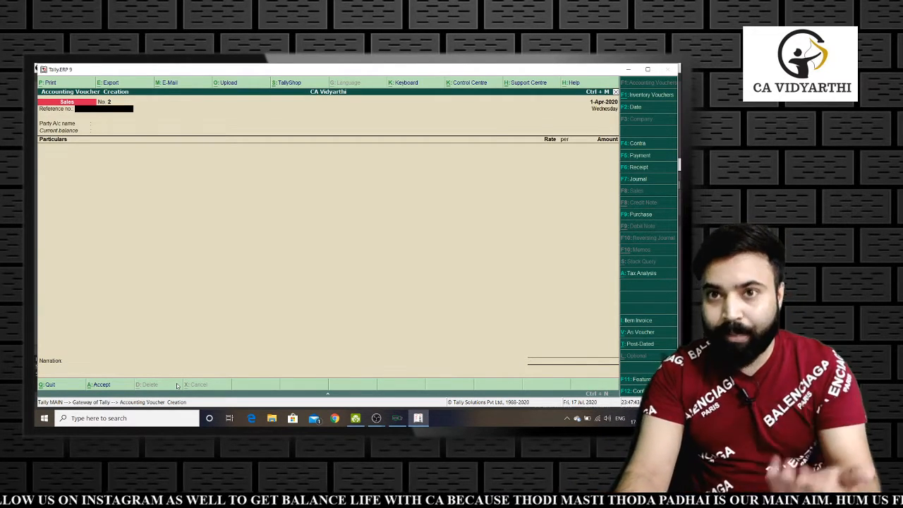
pyautogui.press('Return')
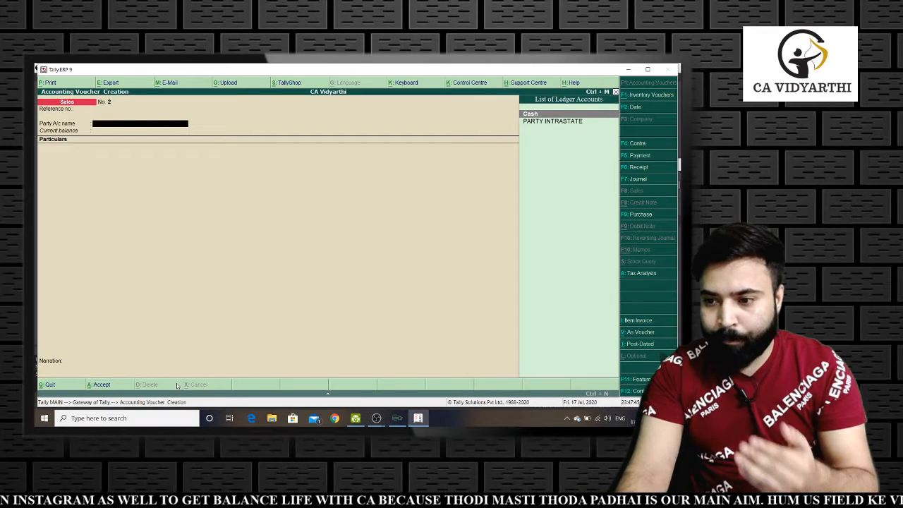
pyautogui.press('Down')
pyautogui.press('Up')
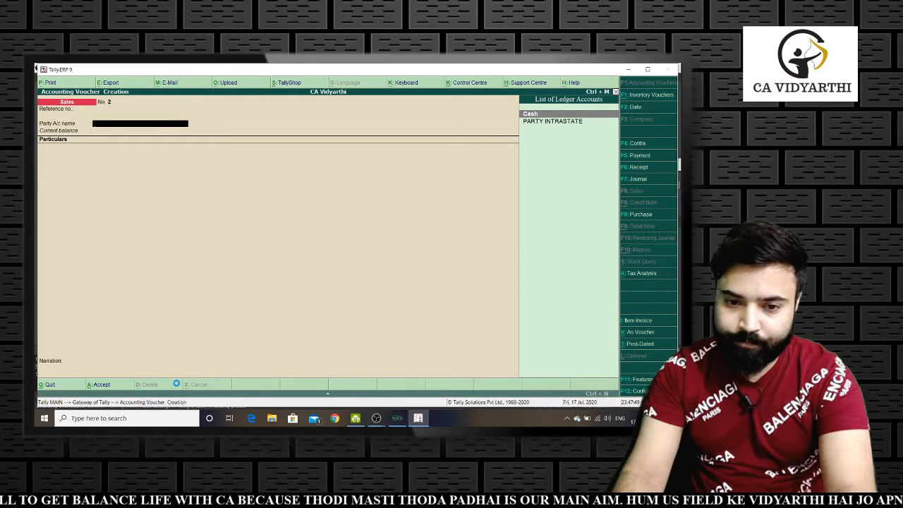
# Start a new party ledger named Party Interstate under Sundry Debtors, with bill-by-bill balances and India as country
pyautogui.hotkey('alt', 'c')
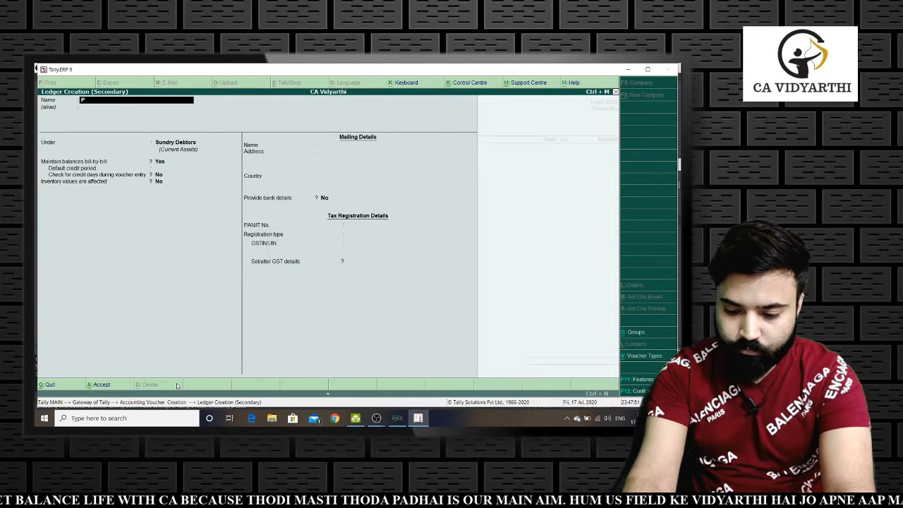
pyautogui.write('Party Interstatr')
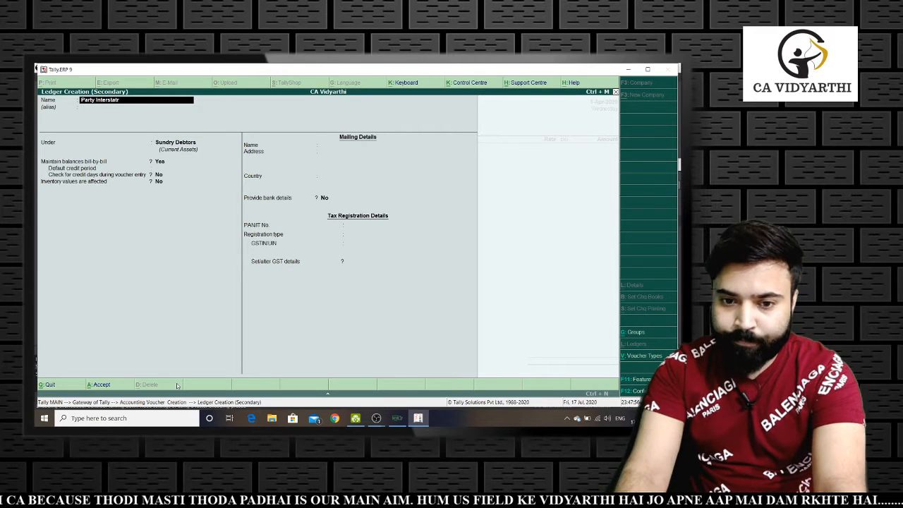
pyautogui.press('Return')
pyautogui.press('Return')
pyautogui.press('Return')
pyautogui.press('Return')
pyautogui.press('Return')
pyautogui.press('Return')
pyautogui.press('Return')
pyautogui.press('Return')
pyautogui.press('Return')
pyautogui.press('Return')
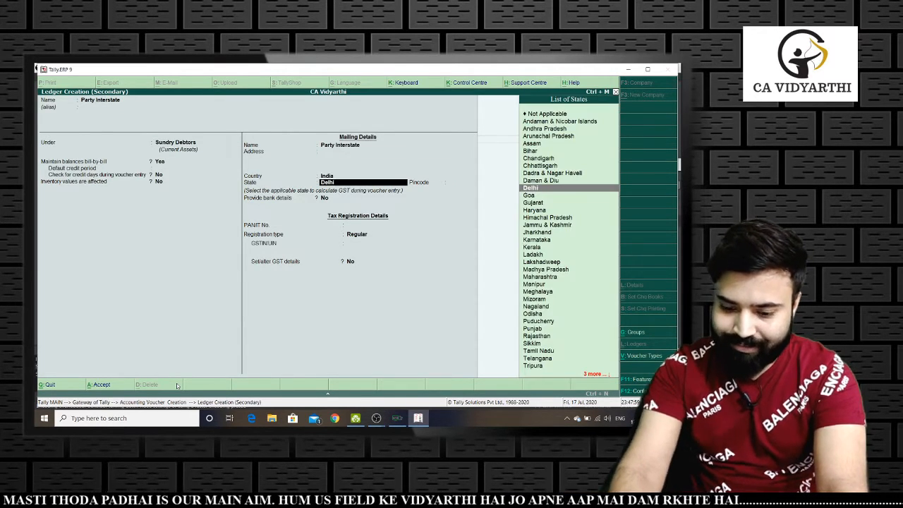
# Set the party ledger's state to Uttar Pradesh with Regular registration, save it, and accept it as the invoice's party with default party details
pyautogui.write('uttar')
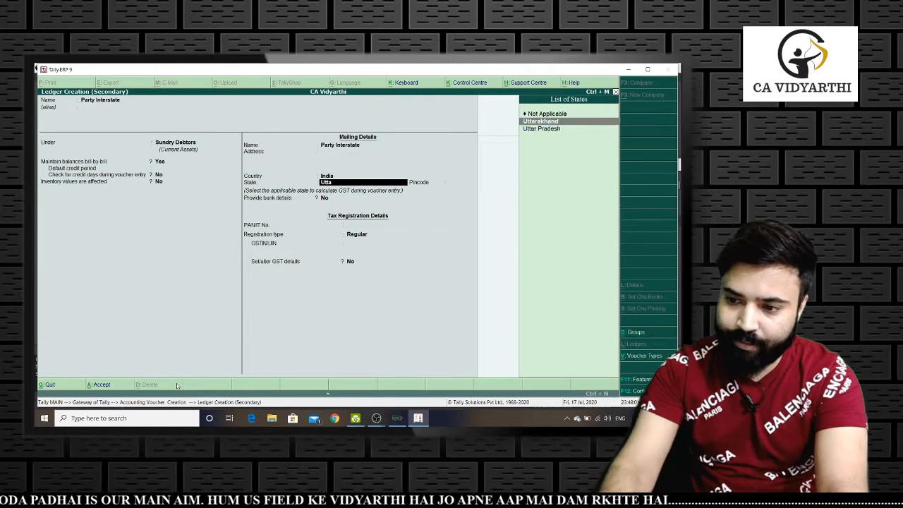
pyautogui.press('Return')
pyautogui.press('Return')
pyautogui.press('Return')
pyautogui.press('Return')
pyautogui.press('Return')
pyautogui.press('Return')
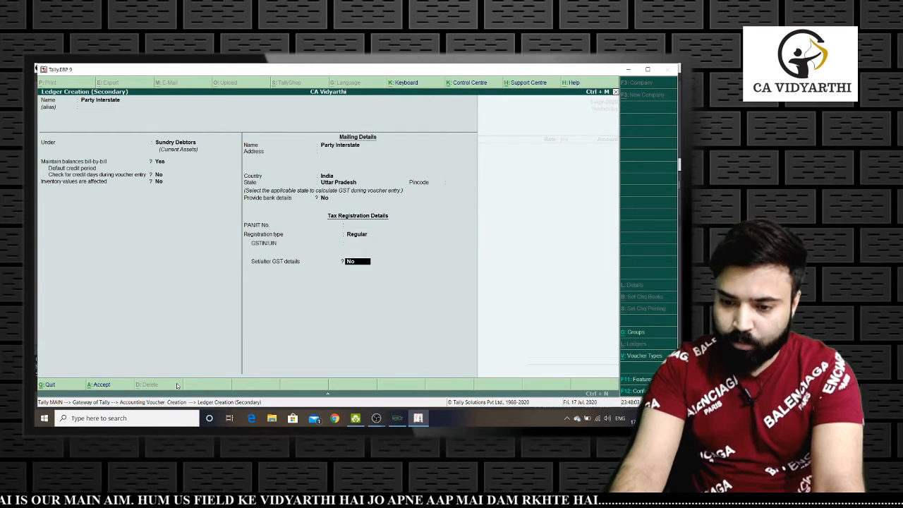
pyautogui.press('Return')
pyautogui.press('Return')
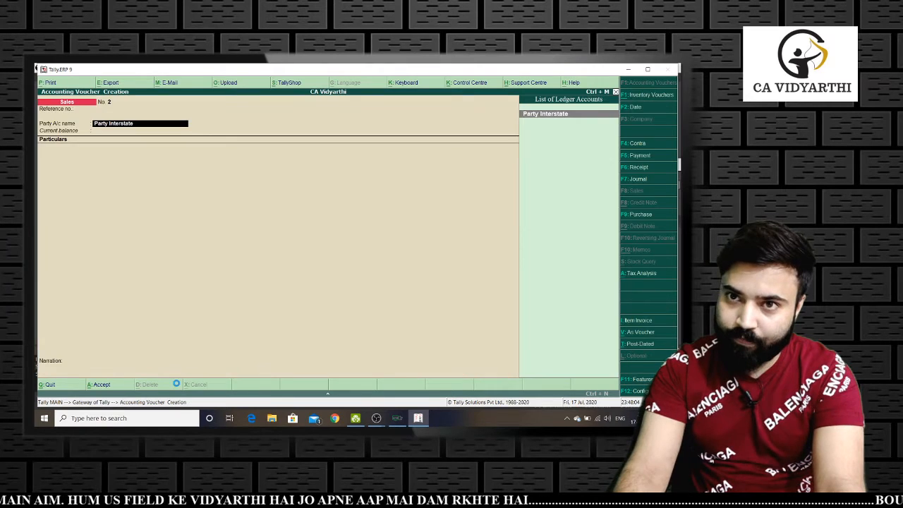
pyautogui.press('Return')
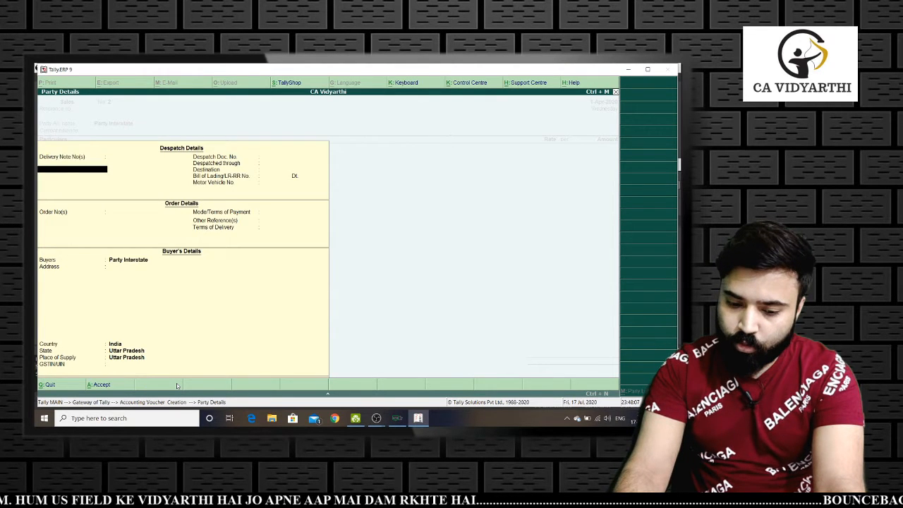
pyautogui.hotkey('ctrl', 'a')
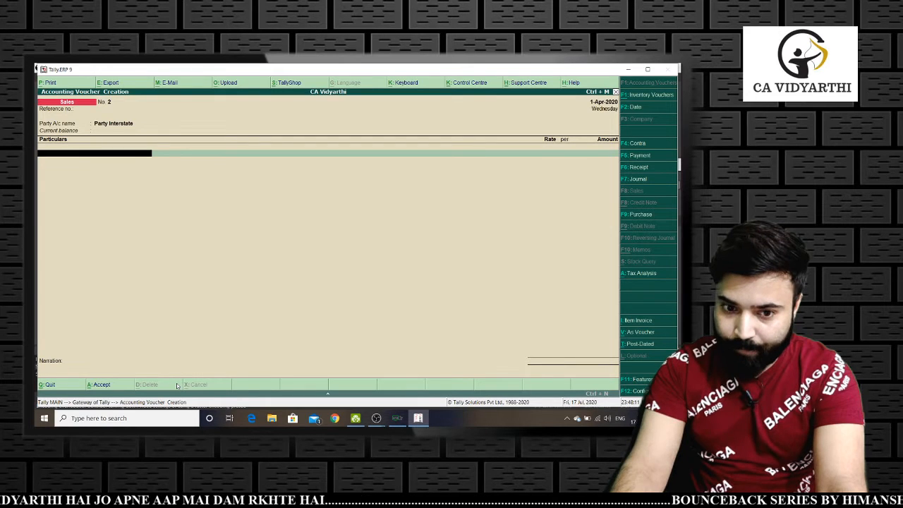
# Start a new ledger named Service under Sales Accounts, with inventory values affected, ledger type Not Applicable and GST Applicable
pyautogui.write('S')
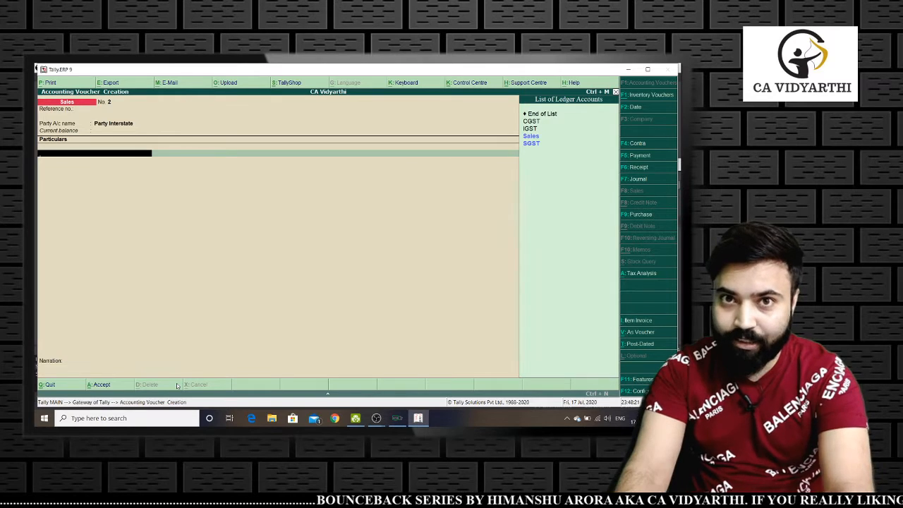
pyautogui.hotkey('alt', 'c')
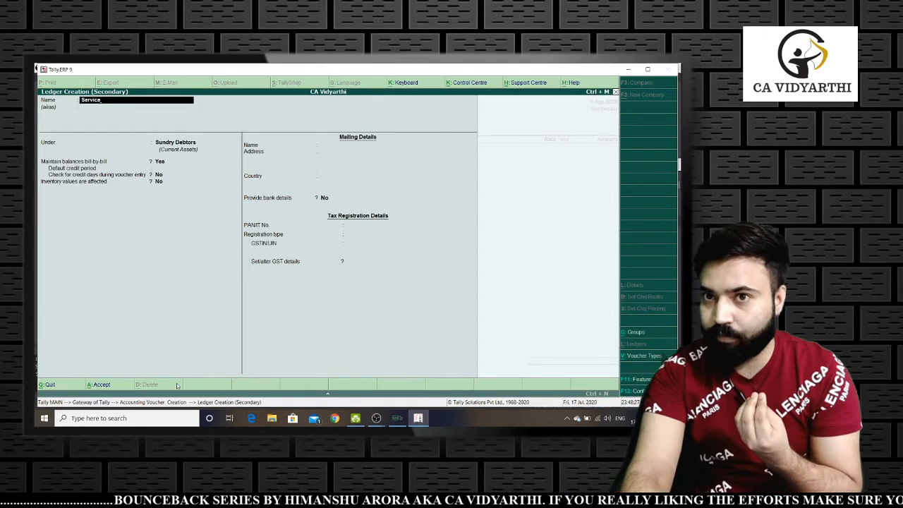
pyautogui.write('Service')
pyautogui.press('Return')
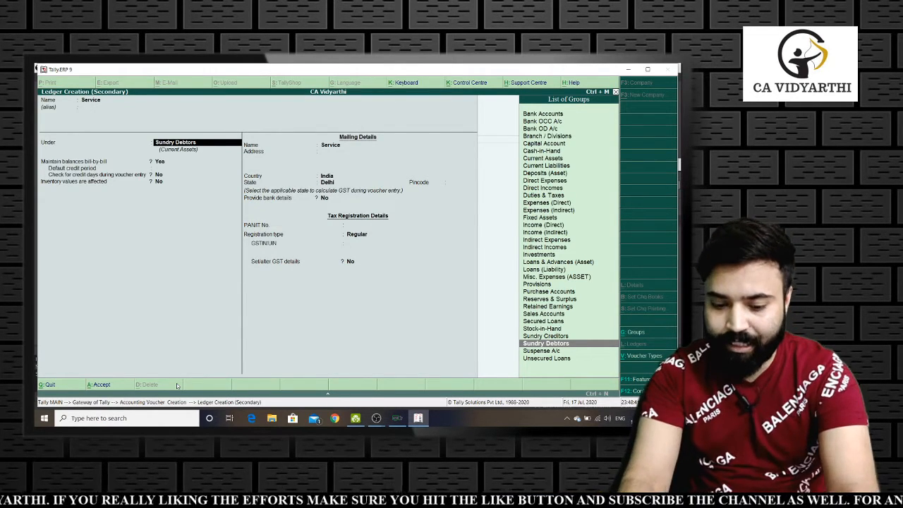
pyautogui.write('Sales')
pyautogui.press('Return')
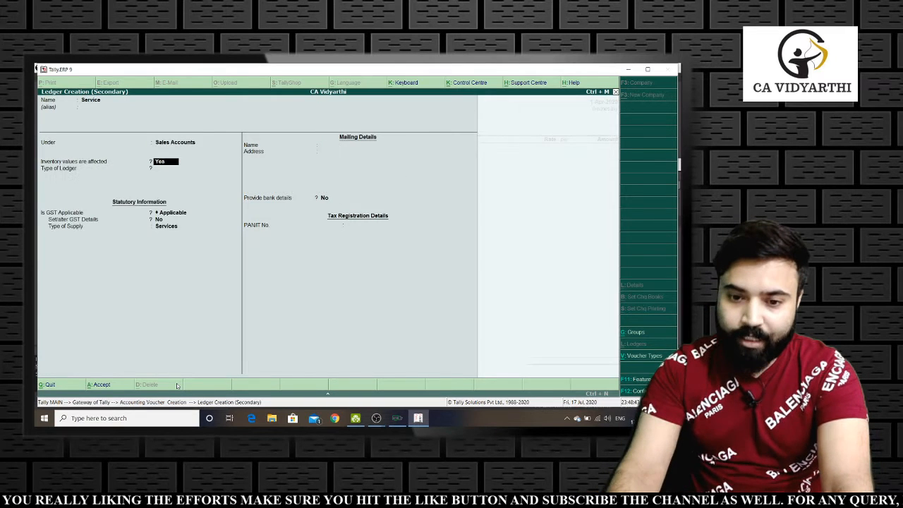
pyautogui.press('Return')
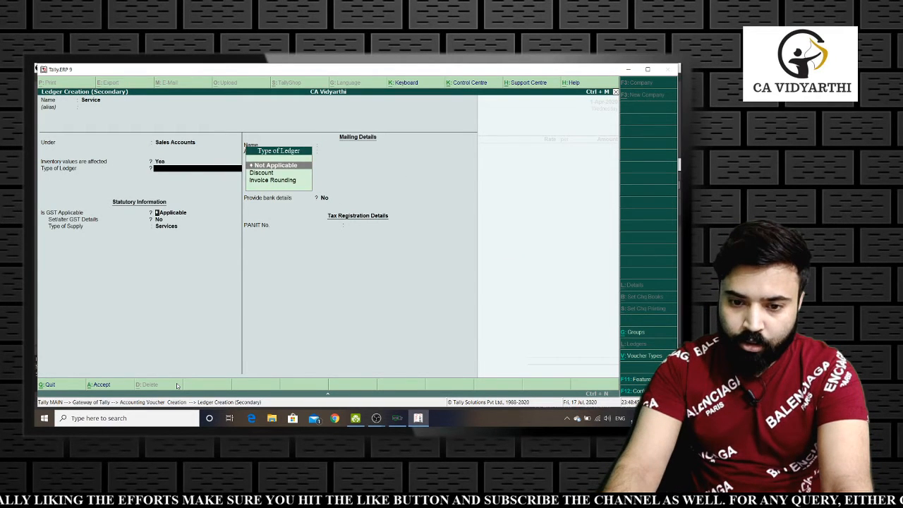
pyautogui.press('Return')
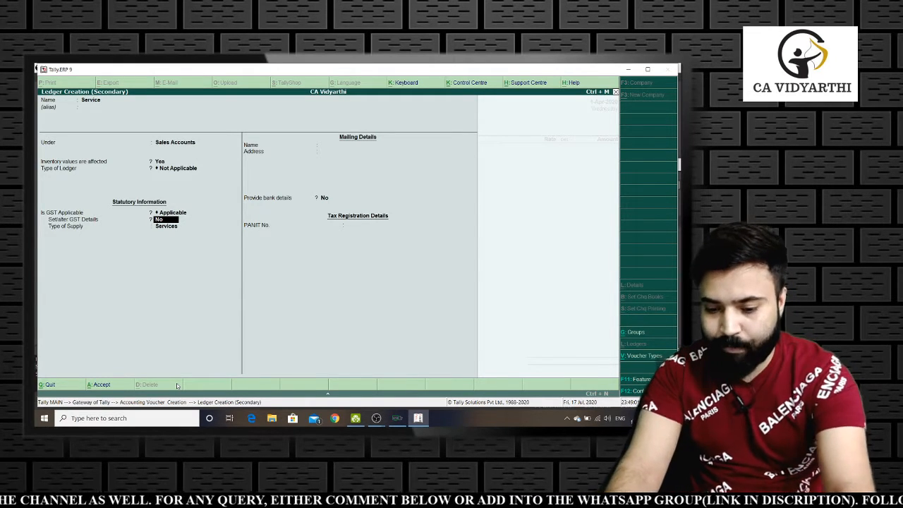
# Enable GST details for the Service ledger and set its taxability to Taxable without reverse charge
pyautogui.press('y')
pyautogui.press('Return')
pyautogui.press('Return')
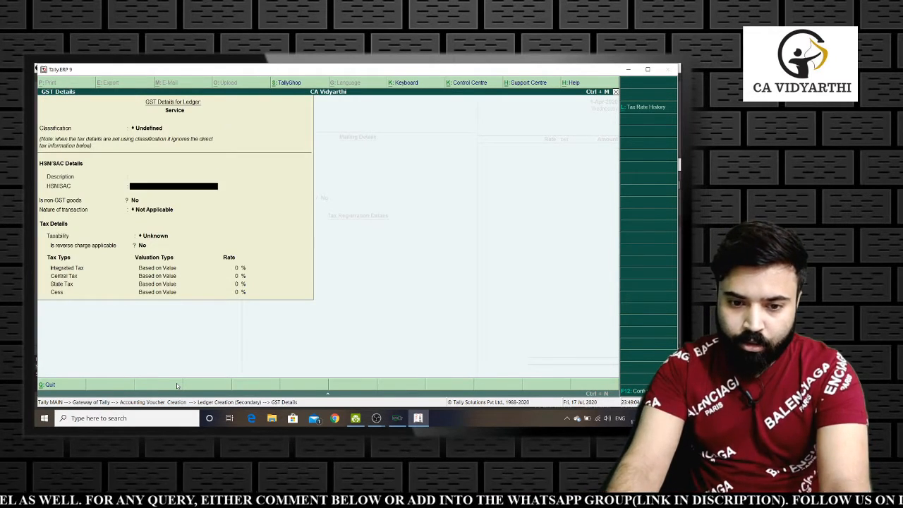
pyautogui.press('Return')
pyautogui.press('Return')
pyautogui.press('Down')
pyautogui.press('Down')
pyautogui.press('Down')
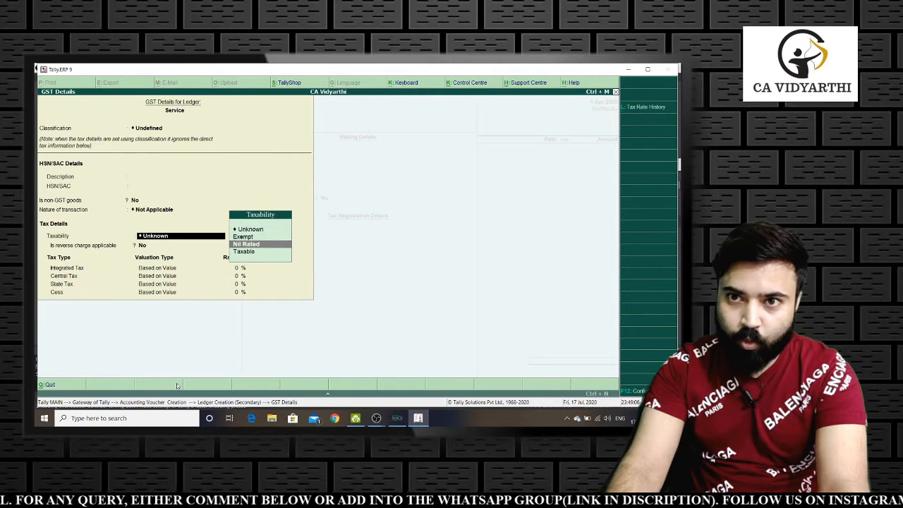
pyautogui.press('Return')
pyautogui.press('Return')
# Set the Service ledger's rates to 12% integrated, 6% central, 6% state and 0% cess, with Services as the supply type
pyautogui.write('12')
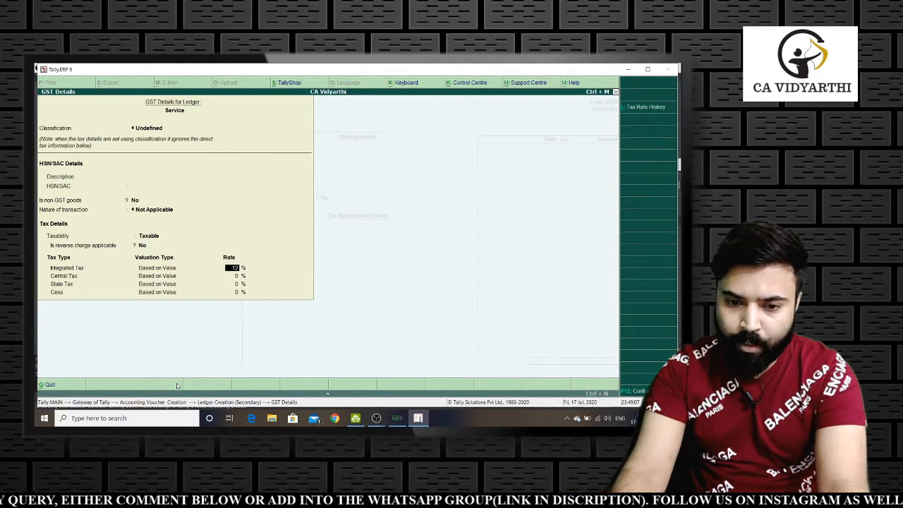
pyautogui.press('Return')
pyautogui.press('Return')
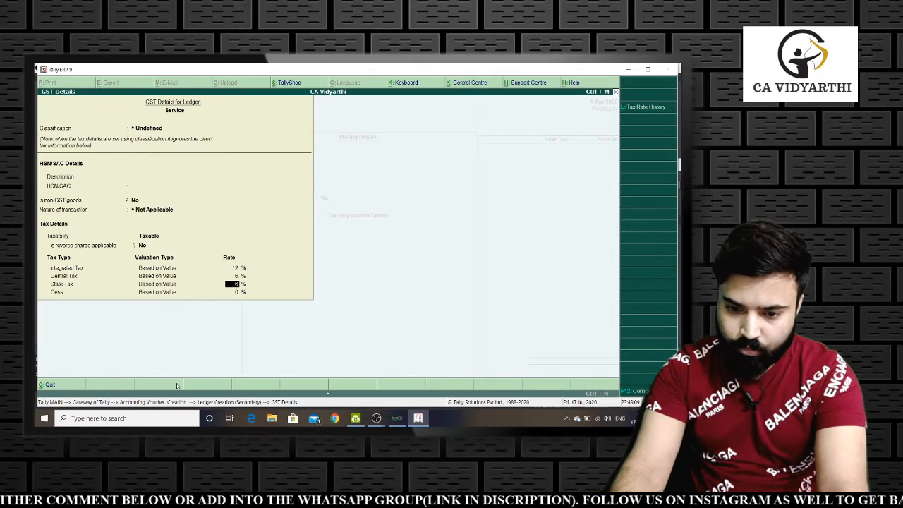
pyautogui.press('Return')
pyautogui.press('Return')
pyautogui.press('Return')
pyautogui.press('Return')
pyautogui.press('Return')
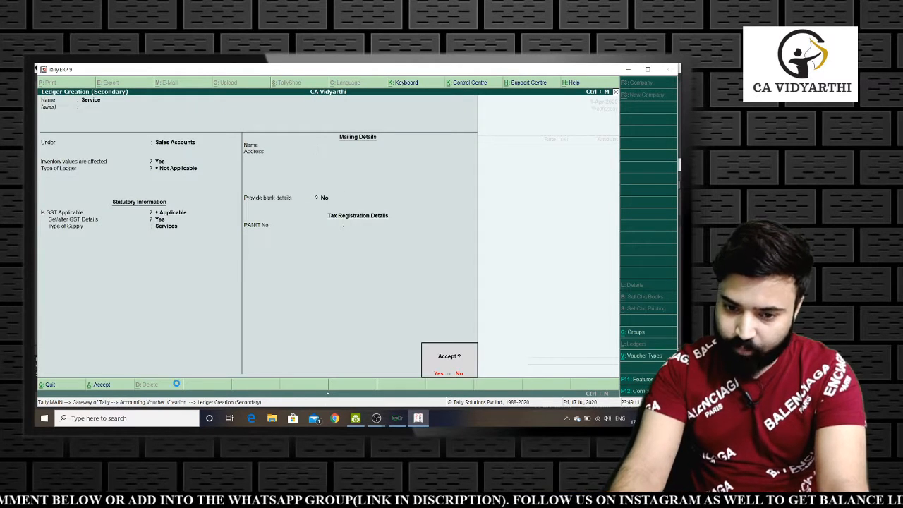
# Save the Service ledger and enter 50,000 as its amount in the interstate sales invoice
pyautogui.press('Return')
pyautogui.press('Return')
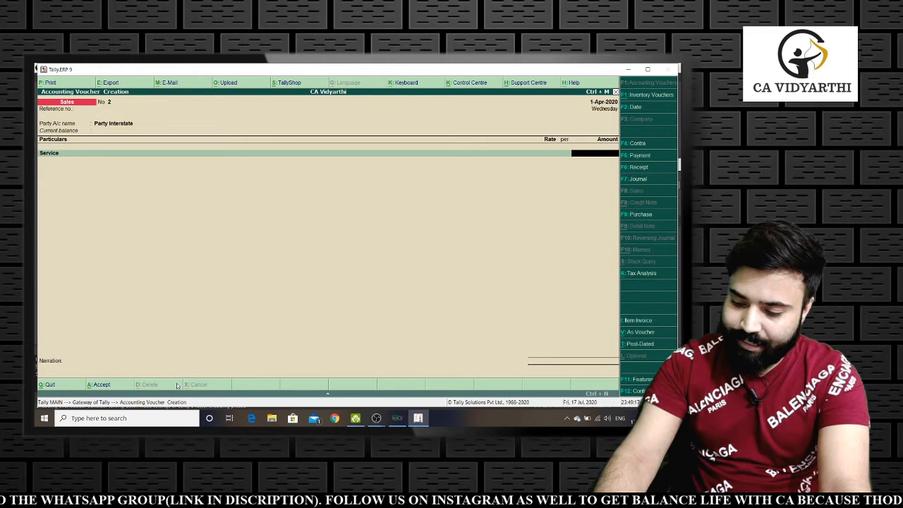
pyautogui.write('50000')
pyautogui.press('Return')
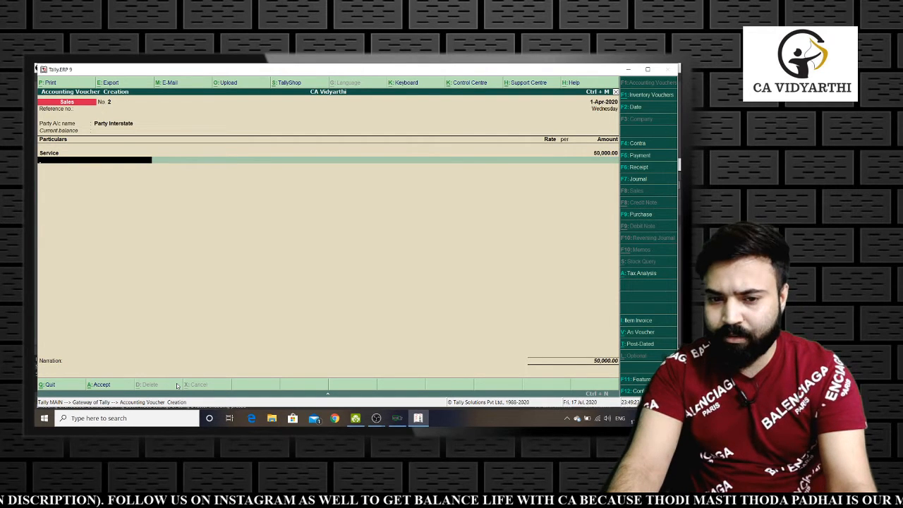
# Rename the Service ledger as Service1 from within the invoice and save the alteration
pyautogui.press('BackSpace')
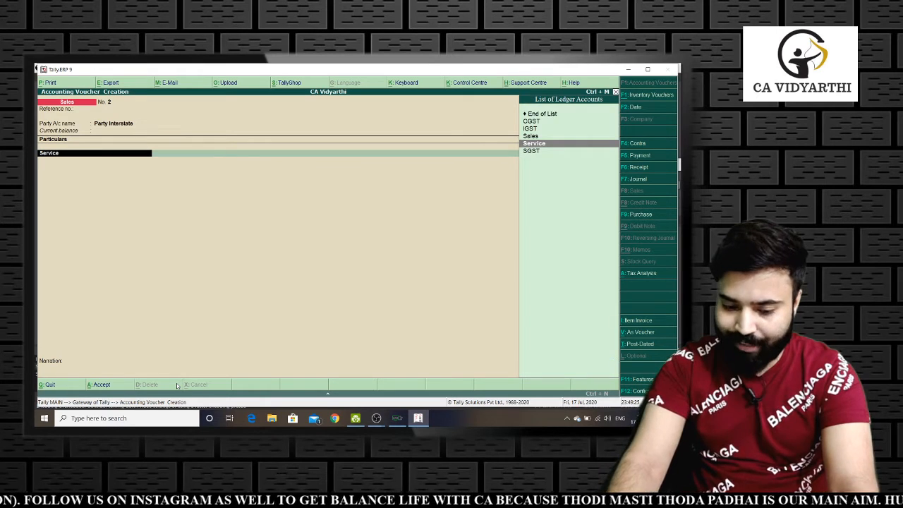
pyautogui.hotkey('ctrl', 'Return')
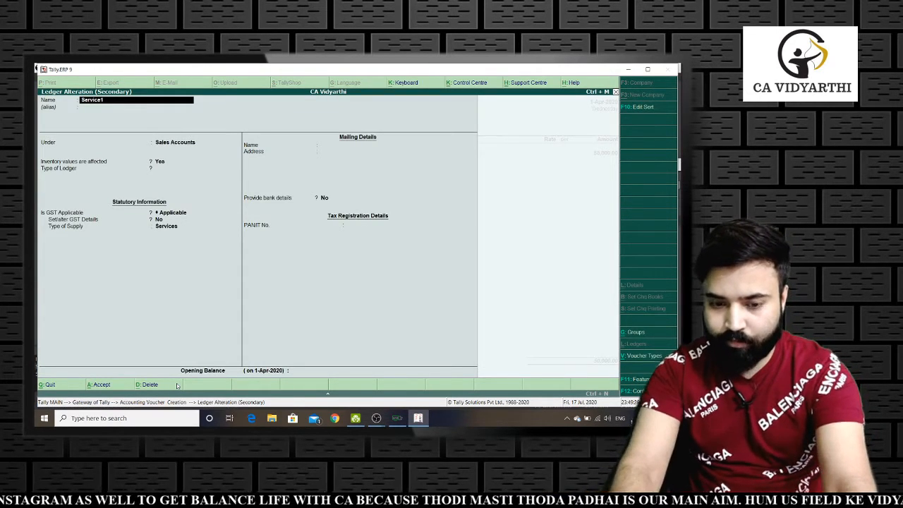
pyautogui.write('1')
pyautogui.hotkey('ctrl', 'a')
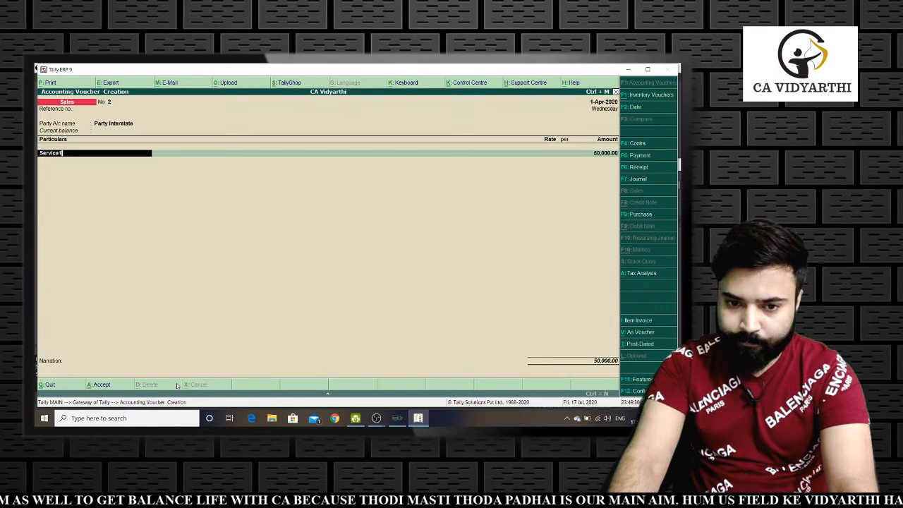
# Start a new ledger named Service2 under Sales Accounts, with inventory values affected, ledger type Not Applicable and GST Applicable
pyautogui.press('Return')
pyautogui.press('Return')
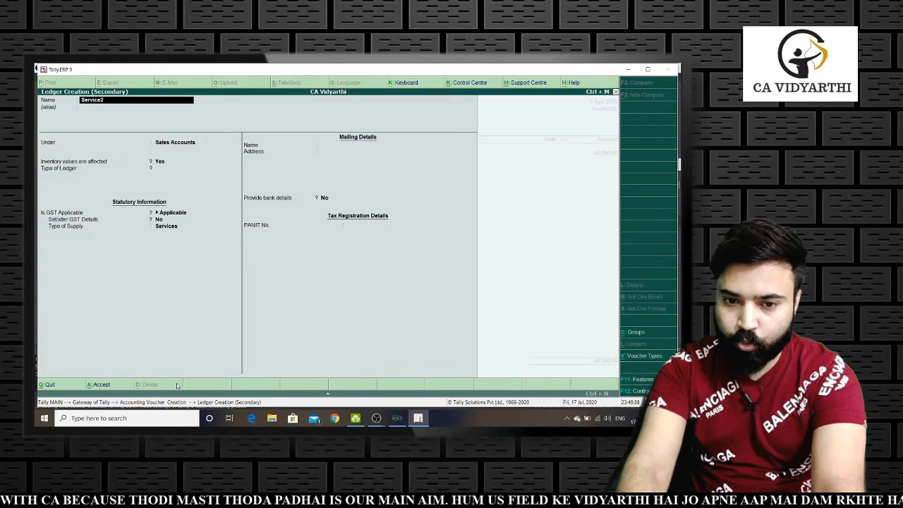
pyautogui.press('Return')
pyautogui.press('Return')
pyautogui.press('Return')
pyautogui.press('Return')
pyautogui.press('Return')
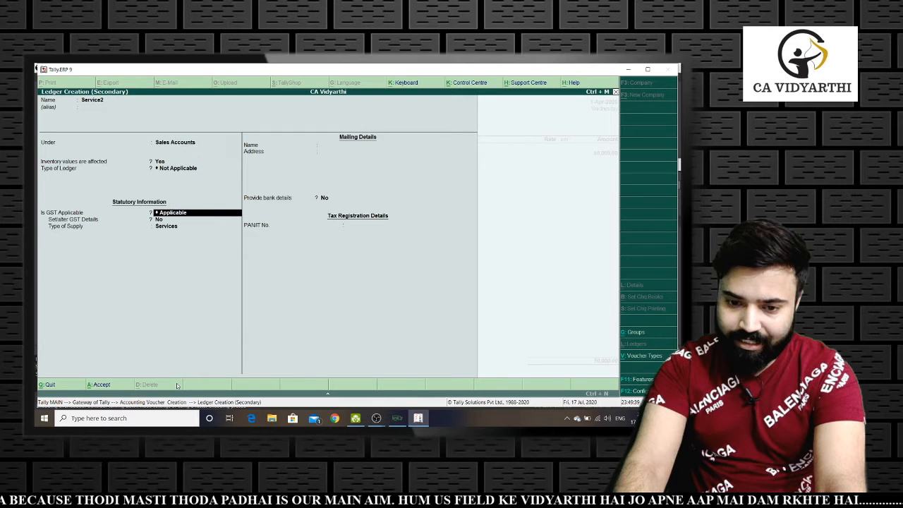
pyautogui.press('Return')
# Enable GST details for the Service2 ledger and set its taxability to Taxable without reverse charge
pyautogui.press('Return')
pyautogui.press('Return')
pyautogui.press('BackSpace')
pyautogui.press('BackSpace')
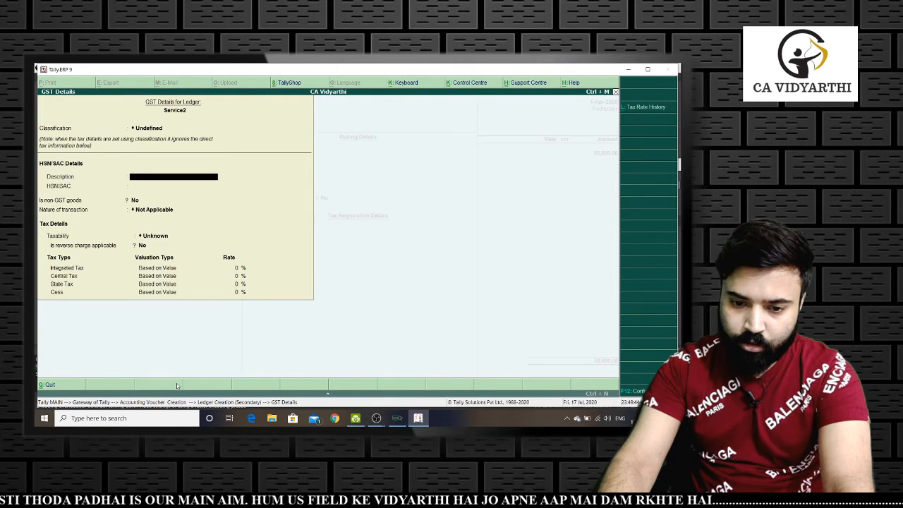
pyautogui.press('Return')
pyautogui.press('Return')
pyautogui.press('Return')
pyautogui.press('Return')
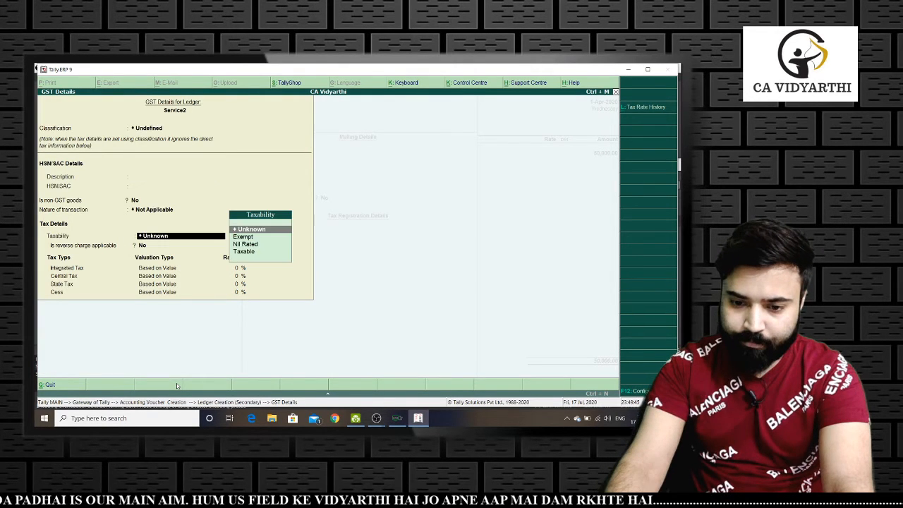
pyautogui.press('Down')
pyautogui.press('Down')
pyautogui.press('Down')
pyautogui.press('Return')
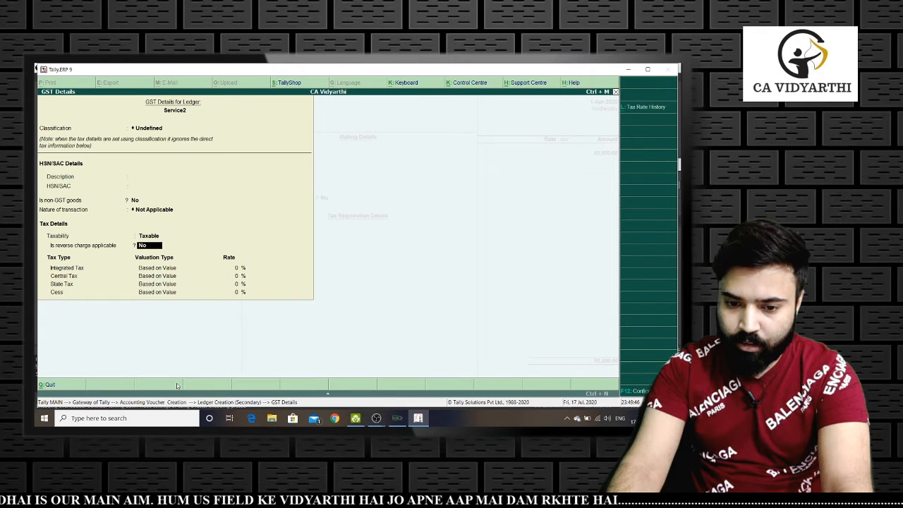
pyautogui.press('Return')
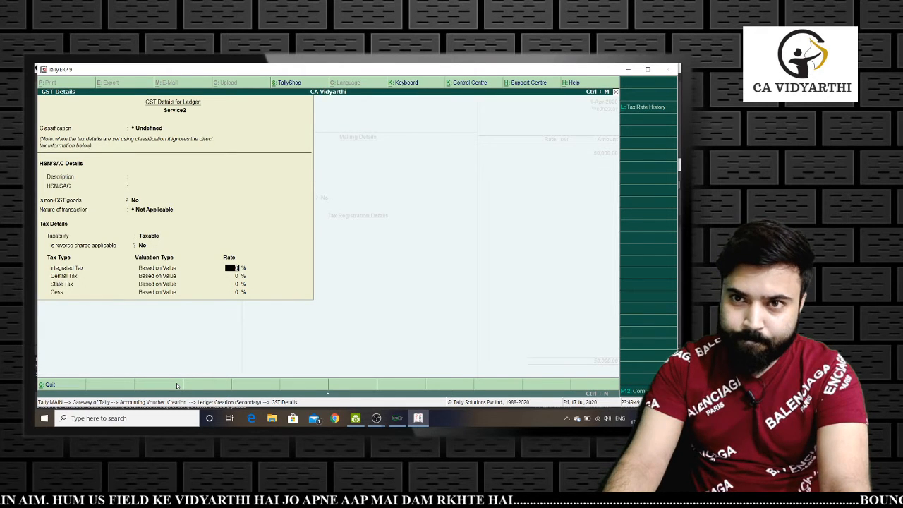
# Set the Service2 ledger's integrated tax rate to 5%, keeping Services as the supply type
pyautogui.press('Return')
pyautogui.press('Return')
pyautogui.press('Return')
pyautogui.press('Return')
pyautogui.press('Return')
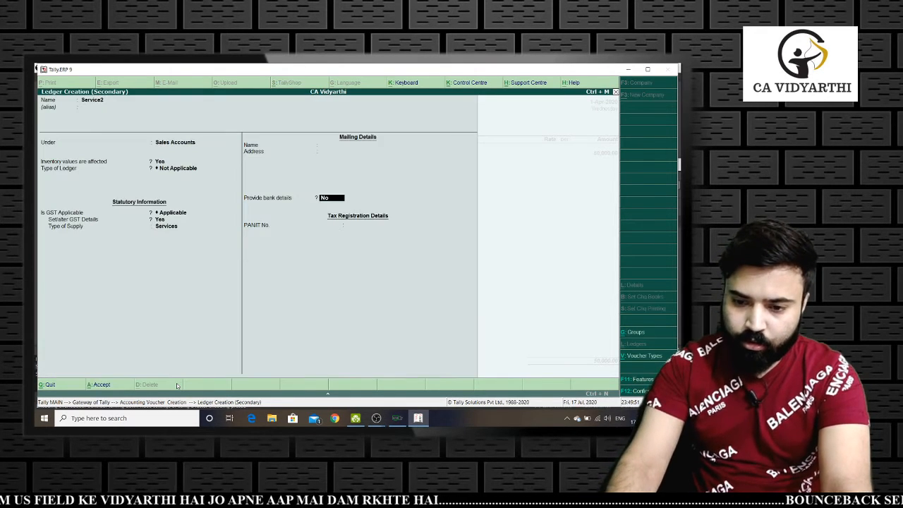
# Save the Service2 ledger and enter 1,25,000 as its amount in the invoice
pyautogui.press('Return')
pyautogui.press('Return')
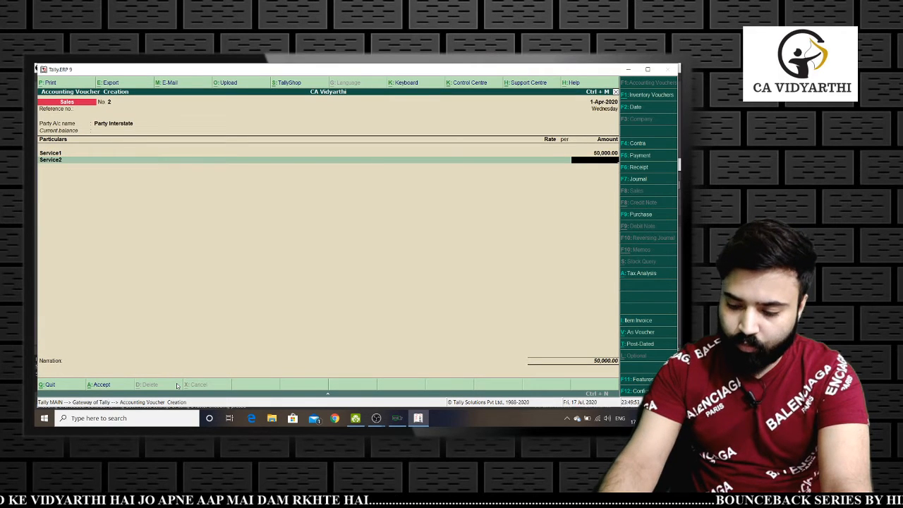
pyautogui.write('1,25,000')
pyautogui.press('Return')
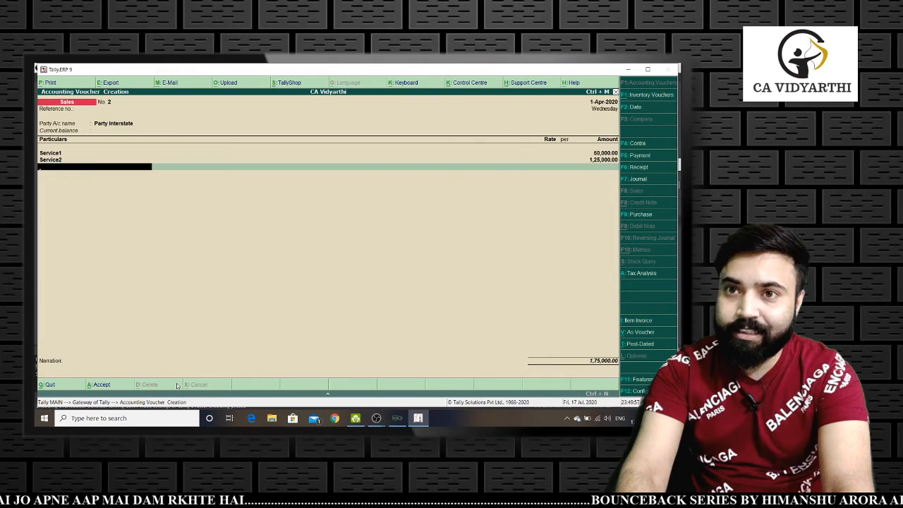
pyautogui.write('c')
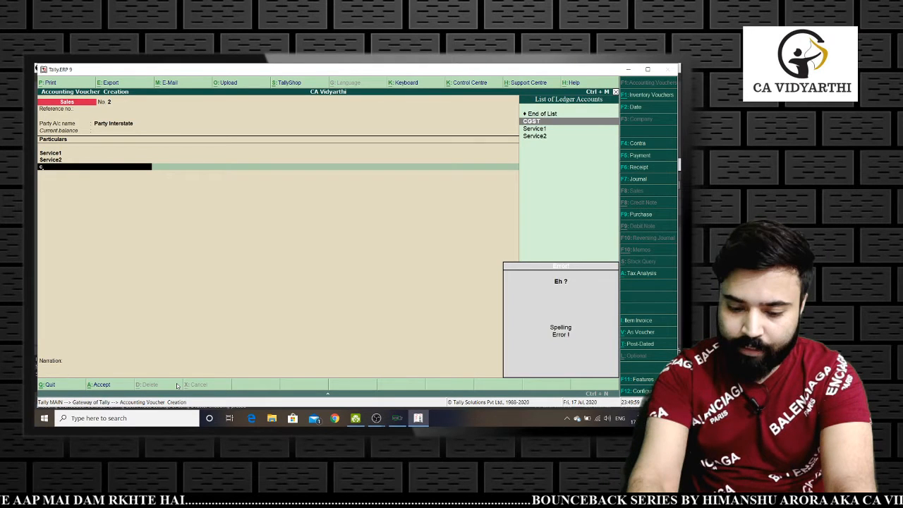
pyautogui.press('Return')
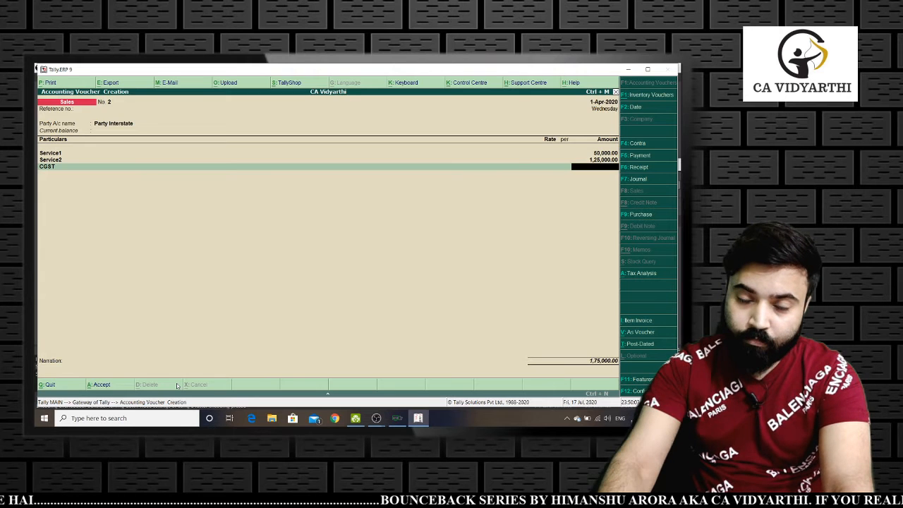
pyautogui.press('BackSpace')
# Add IGST as the tax line below Service2 in the interstate invoice
pyautogui.write('igst')
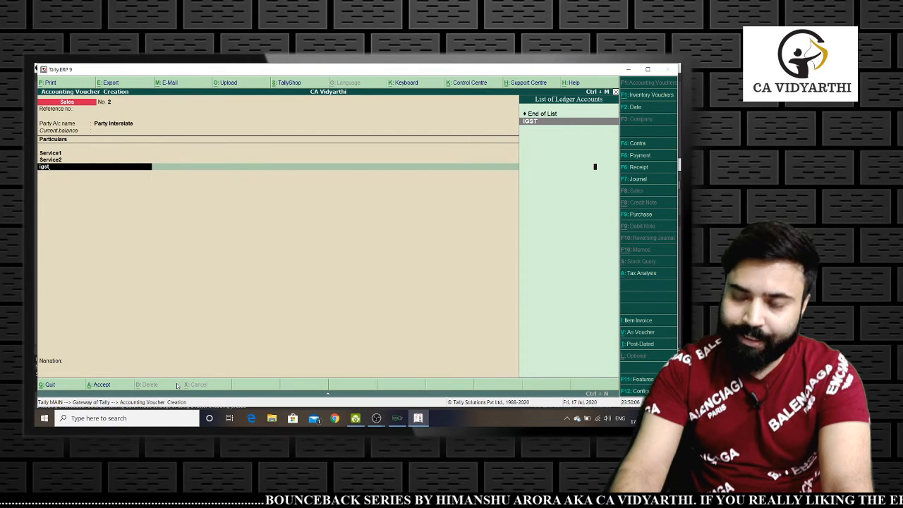
pyautogui.press('Return')
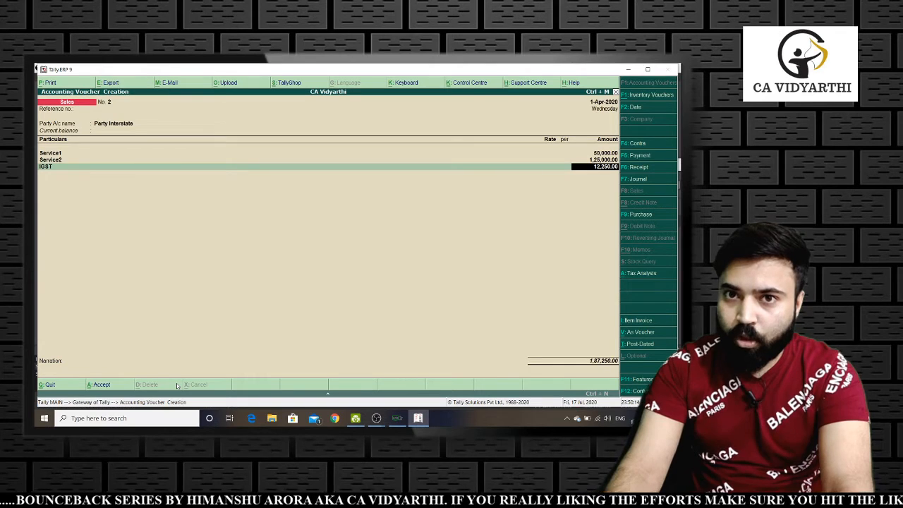
pyautogui.click(376, 418)
pyautogui.moveTo(356, 401)
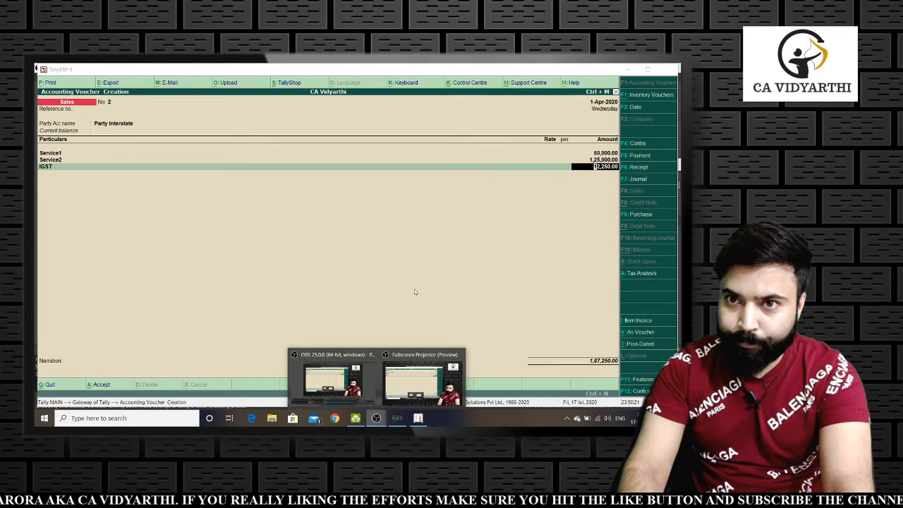
pyautogui.click(415, 291)
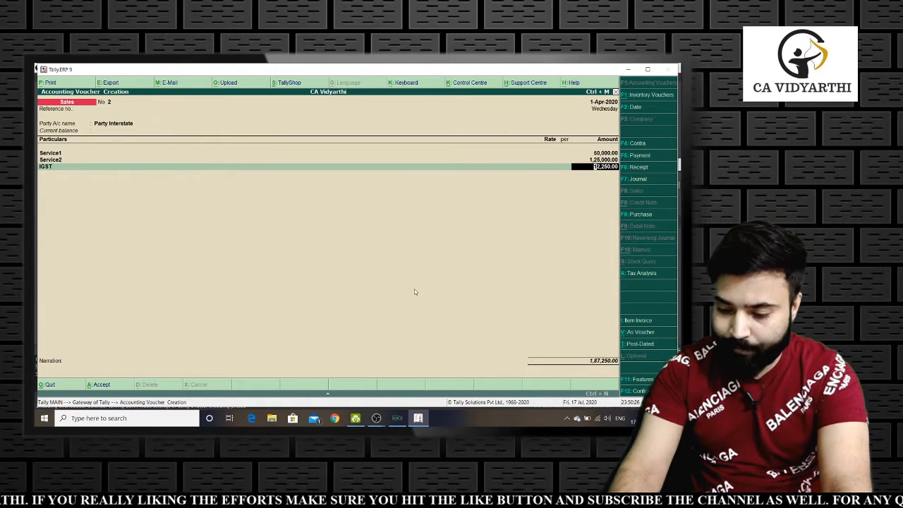
# Examine the invoice's detailed Tax Analysis for the integrated tax rates and amounts on Service1 and Service2, then return to the voucher
pyautogui.hotkey('alt', 'a')
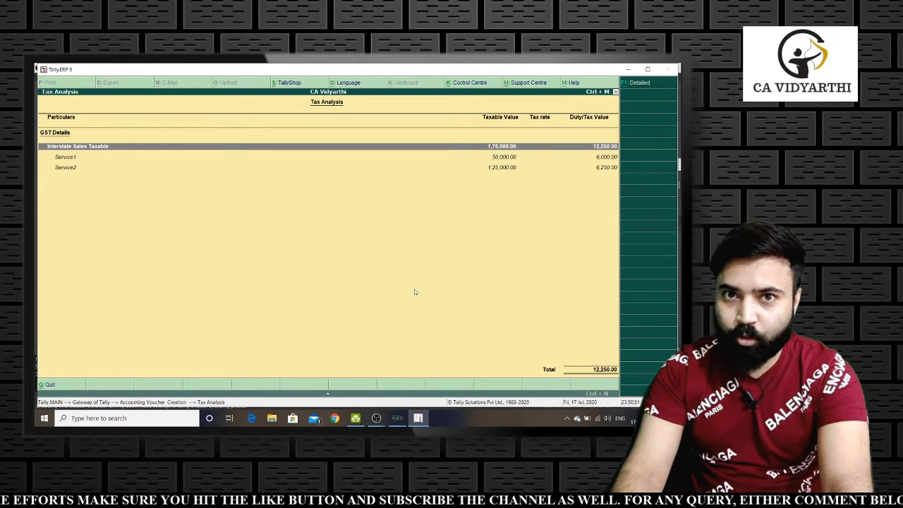
pyautogui.press('Down')
pyautogui.press('Down')
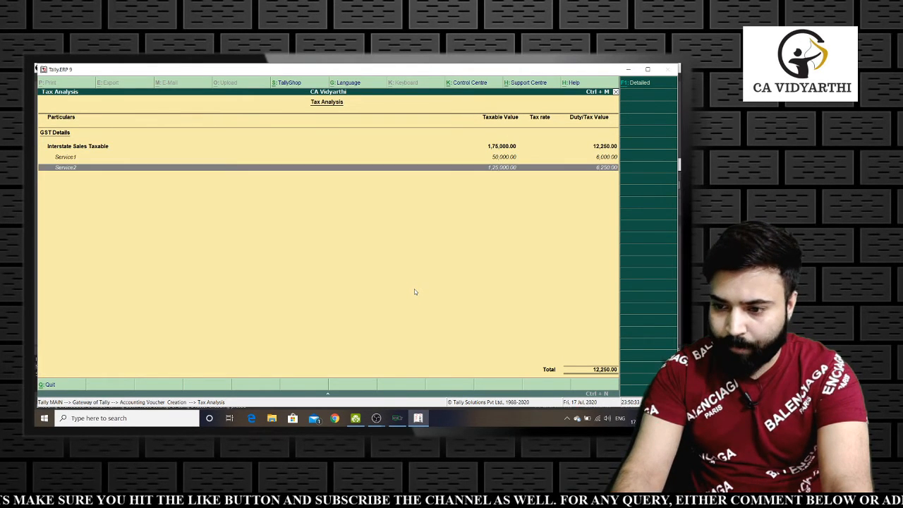
pyautogui.hotkey('alt', 'F1')
pyautogui.press('Down')
pyautogui.press('Up')
pyautogui.press('Up')
pyautogui.press('Up')
pyautogui.press('Up')
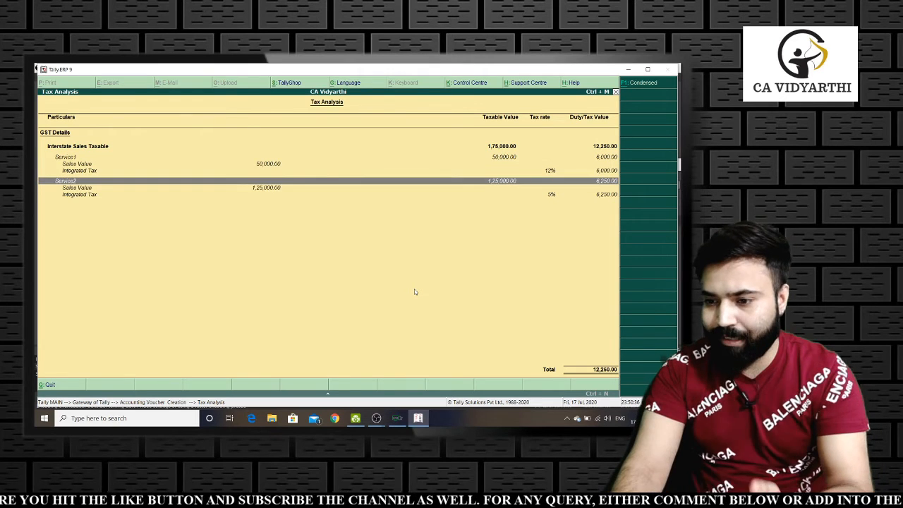
pyautogui.press('Down')
pyautogui.press('Down')
pyautogui.press('Down')
pyautogui.press('Down')
pyautogui.press('Down')
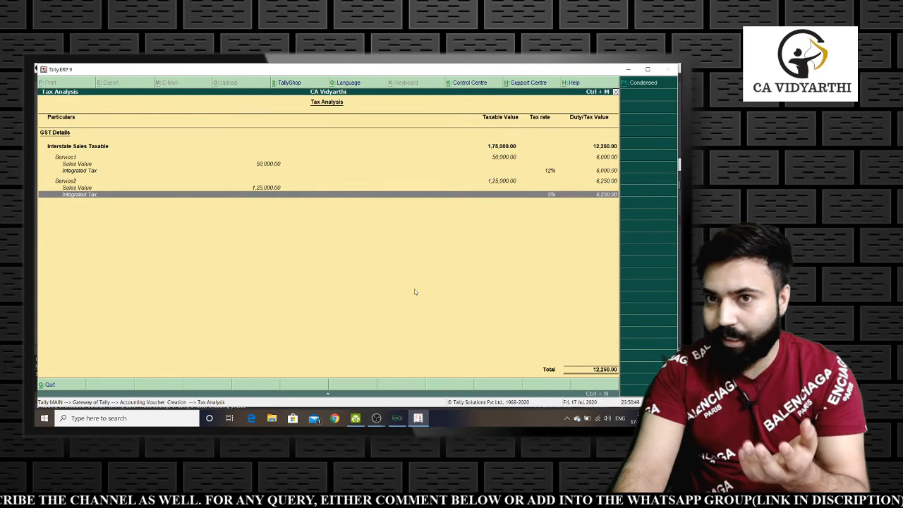
pyautogui.press('Up')
pyautogui.press('Down')
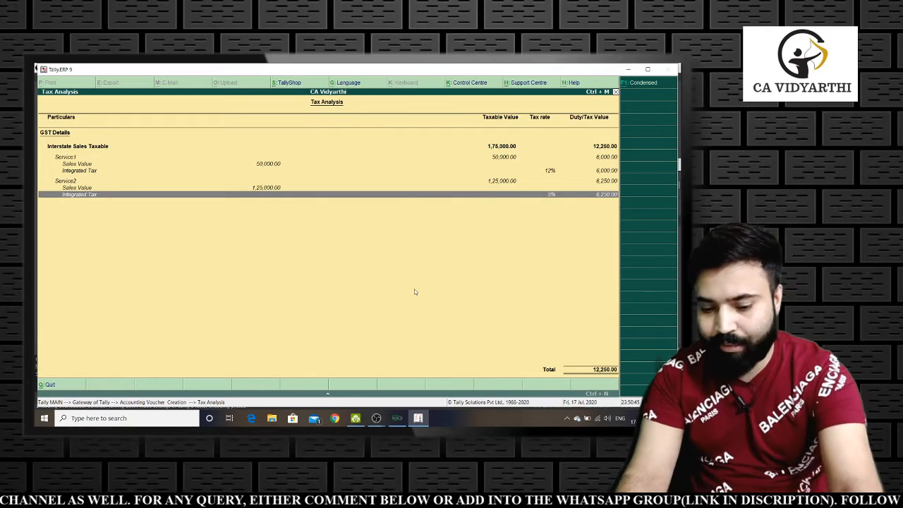
pyautogui.press('Escape')
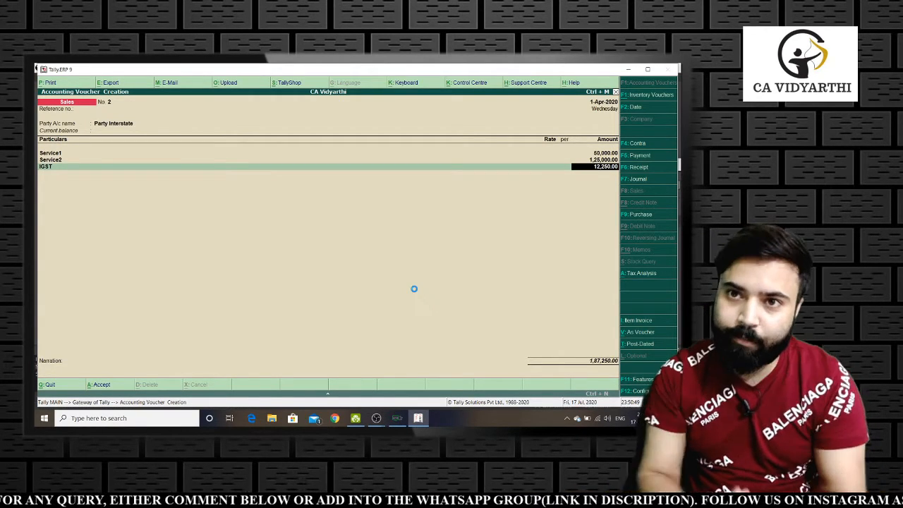
# Save the interstate service sales invoice and return to the Gateway of Tally
pyautogui.hotkey('ctrl', 'a')
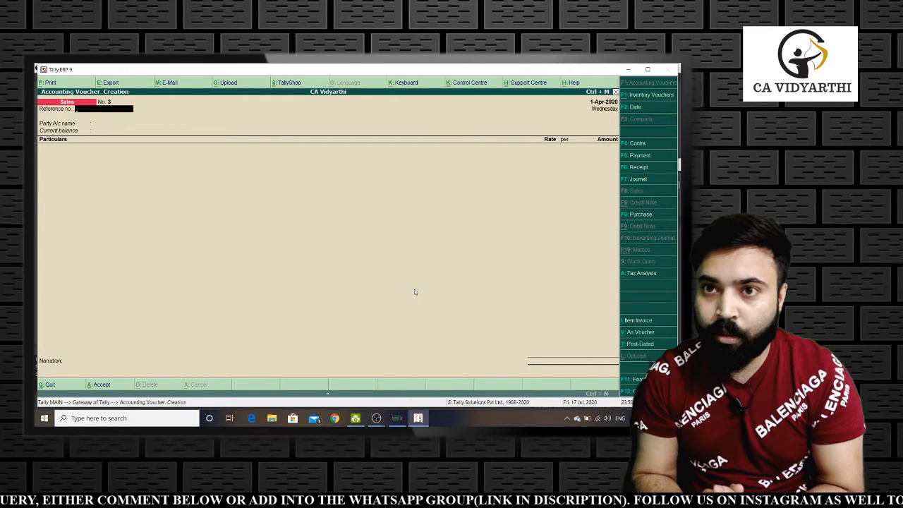
pyautogui.press('Escape')
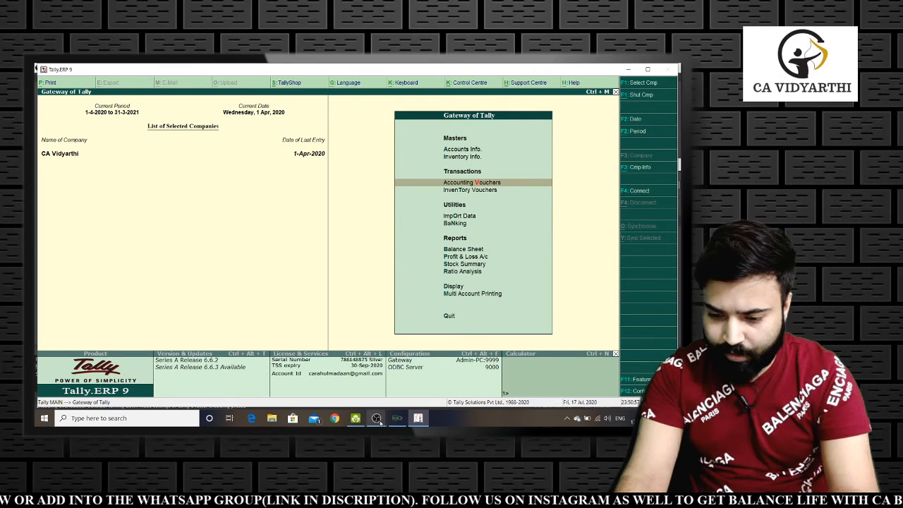
pyautogui.moveTo(379, 420)
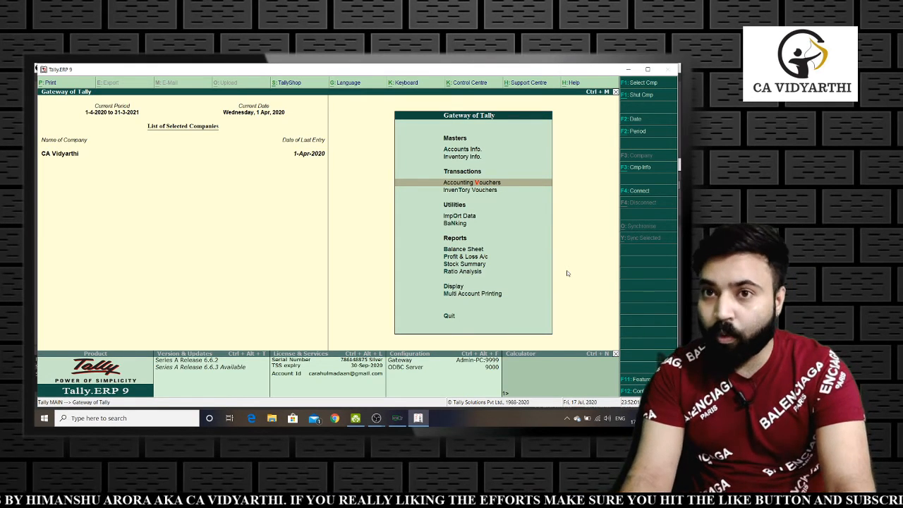
pyautogui.press('Down')
pyautogui.press('Down')
pyautogui.press('Down')
pyautogui.press('Down')
pyautogui.press('Down')
pyautogui.press('Down')
pyautogui.press('Down')
pyautogui.press('Down')
pyautogui.press('Down')
pyautogui.press('Down')
pyautogui.press('Down')
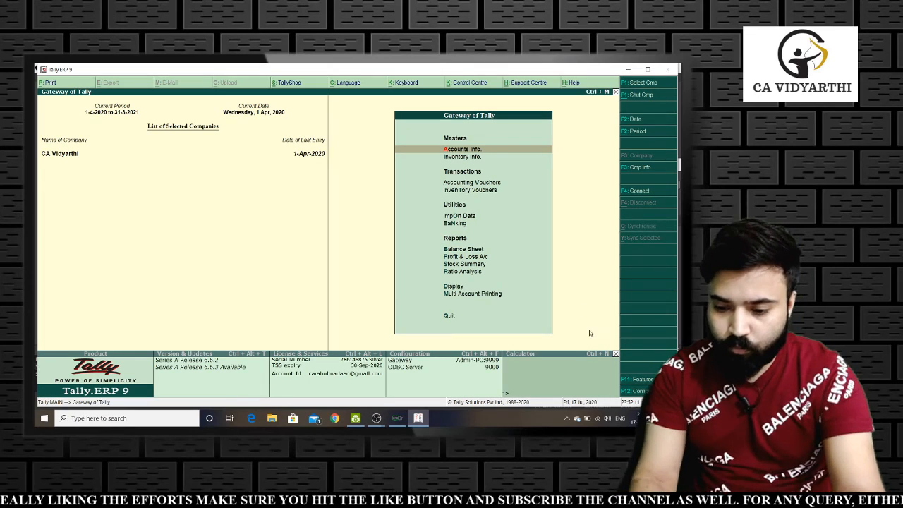
pyautogui.moveTo(379, 426)
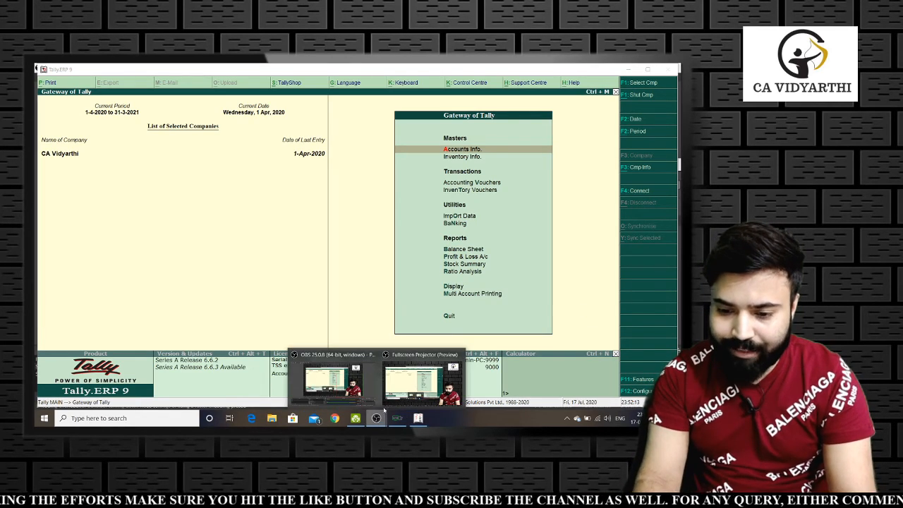
pyautogui.click(344, 376)
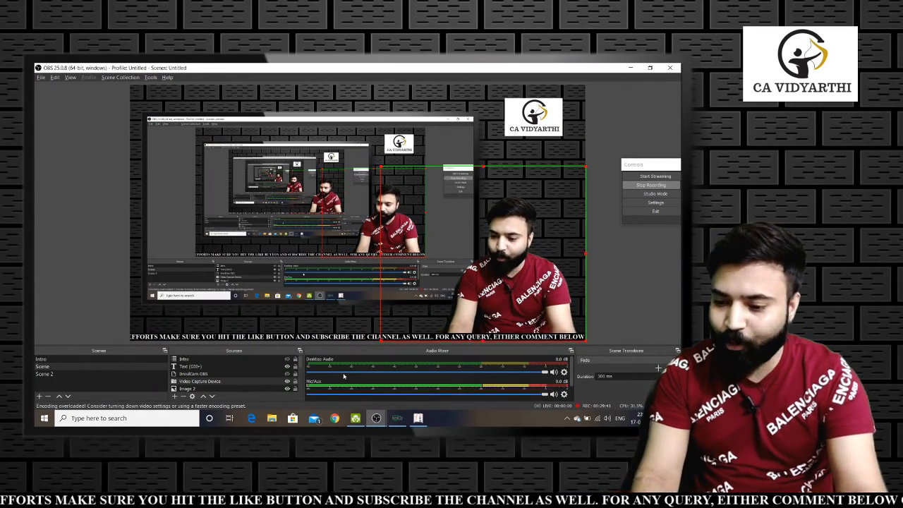